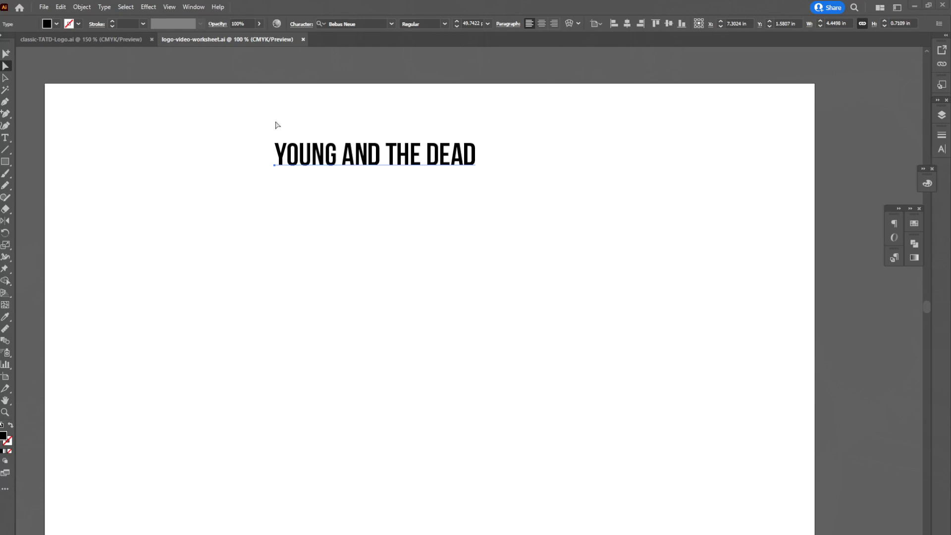
Switch to the low-resolution logo in Photoshop and examine the pixels along the lettering's edges at high magnification.
left_click(115, 39)
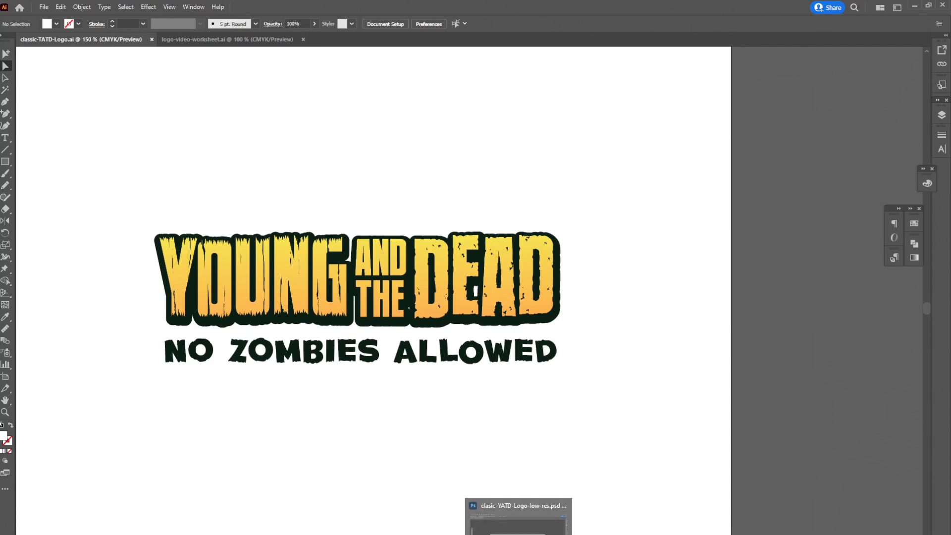
left_click(518, 534)
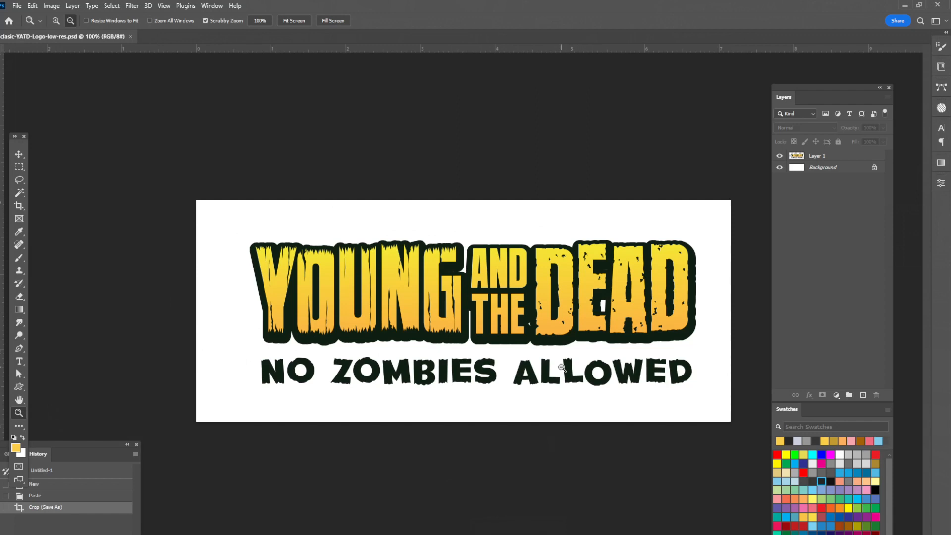
left_click(551, 381)
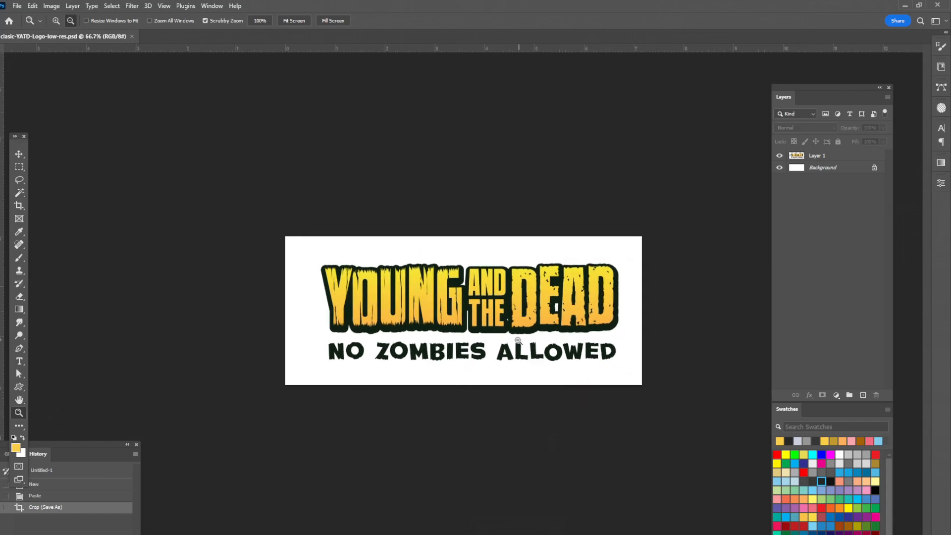
left_click(525, 344)
left_click(532, 344)
left_click(558, 360)
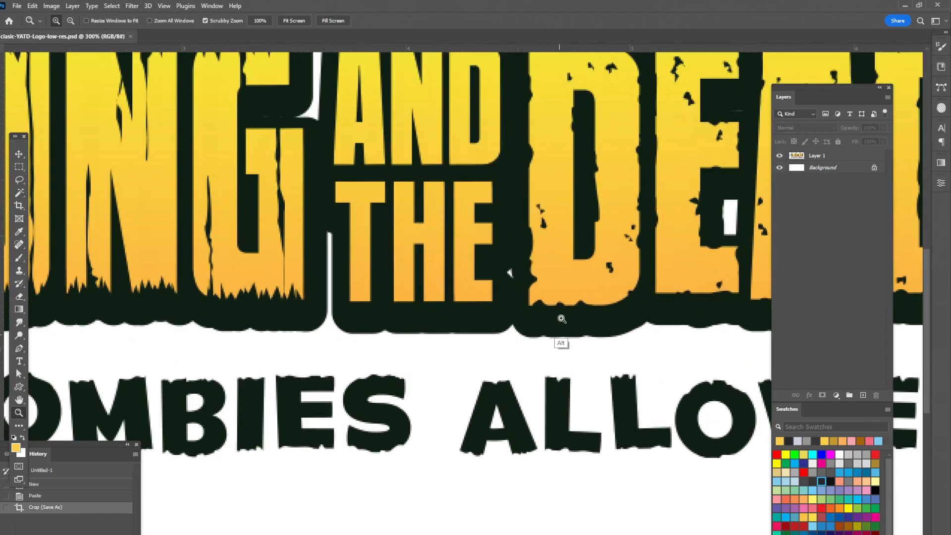
left_click(559, 335)
left_click(528, 349)
left_click(515, 342)
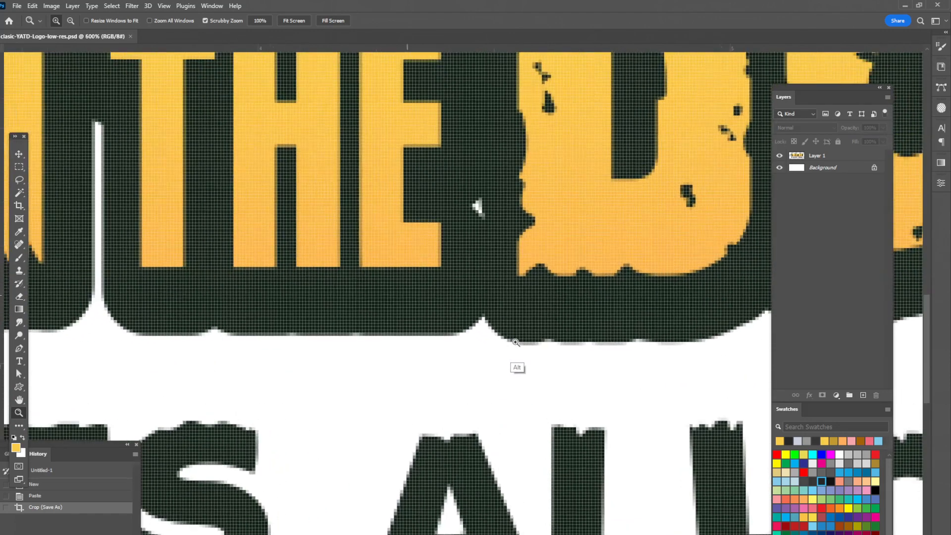
left_click(516, 342)
left_click(518, 341)
left_click(520, 340)
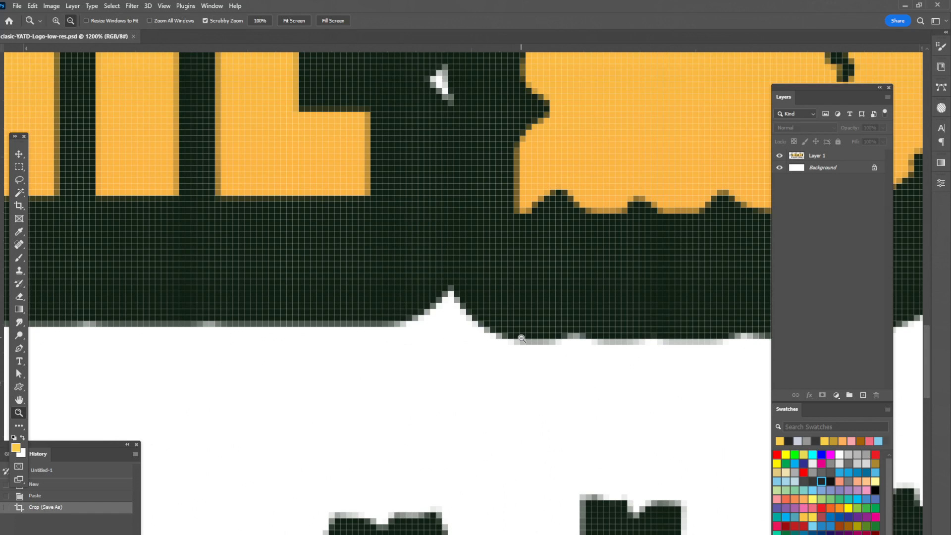
left_click(938, 6)
left_click(938, 6)
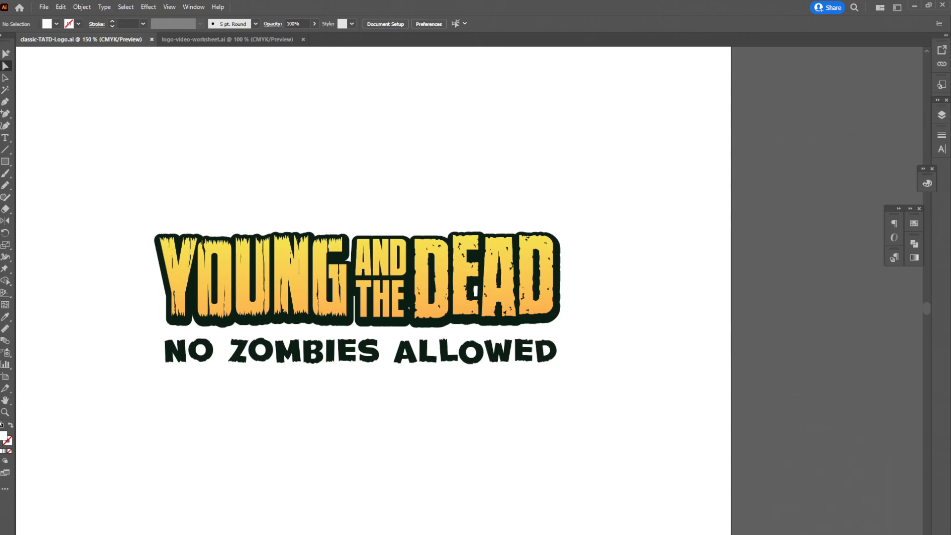
Examine the vector edges of the word DEAD in classic-TATD-Logo.ai at high magnification, then view the whole logo again.
left_click(5, 412)
left_click(411, 356)
left_click(510, 274)
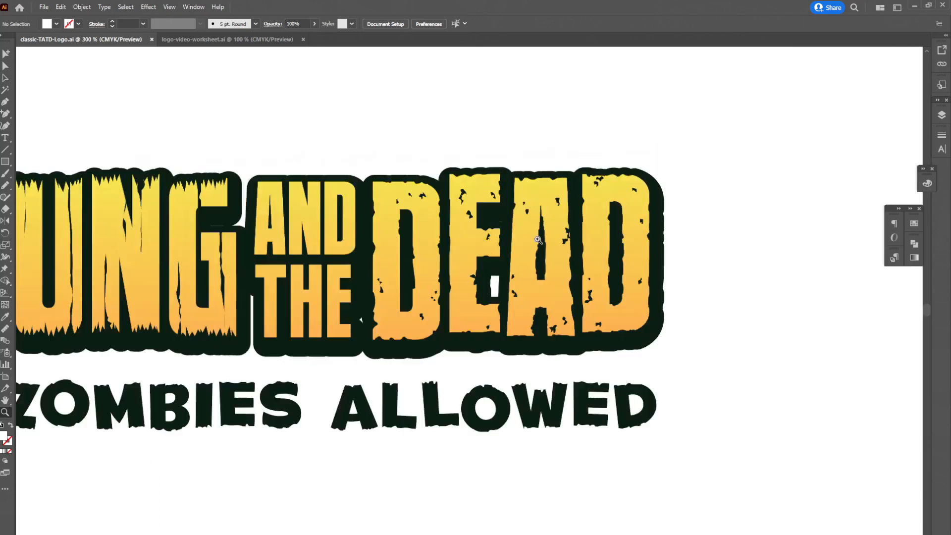
left_click(549, 315)
left_click(579, 349)
left_click(486, 325)
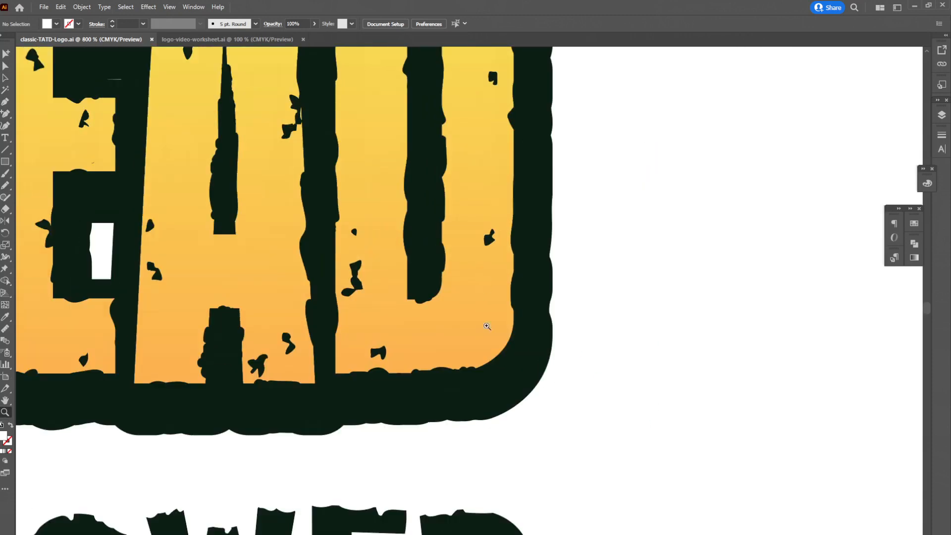
left_click(492, 333)
left_click(562, 392)
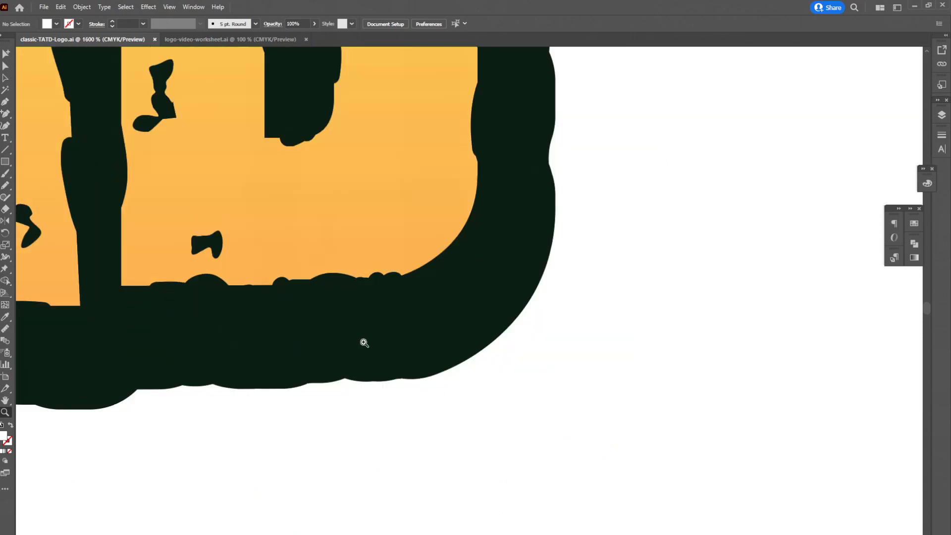
left_click(421, 274, "alt")
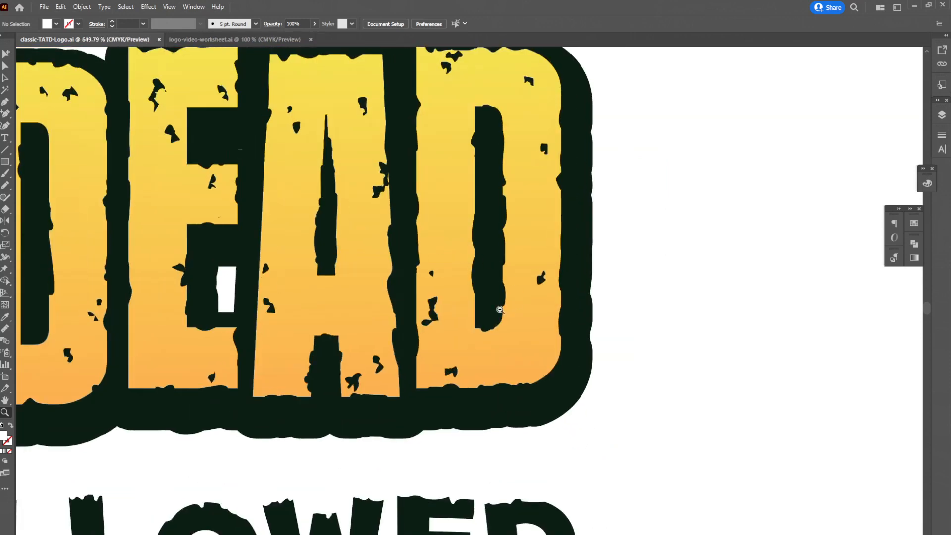
left_click(474, 321, "alt")
left_click(474, 320, "alt")
left_click(386, 355, "alt")
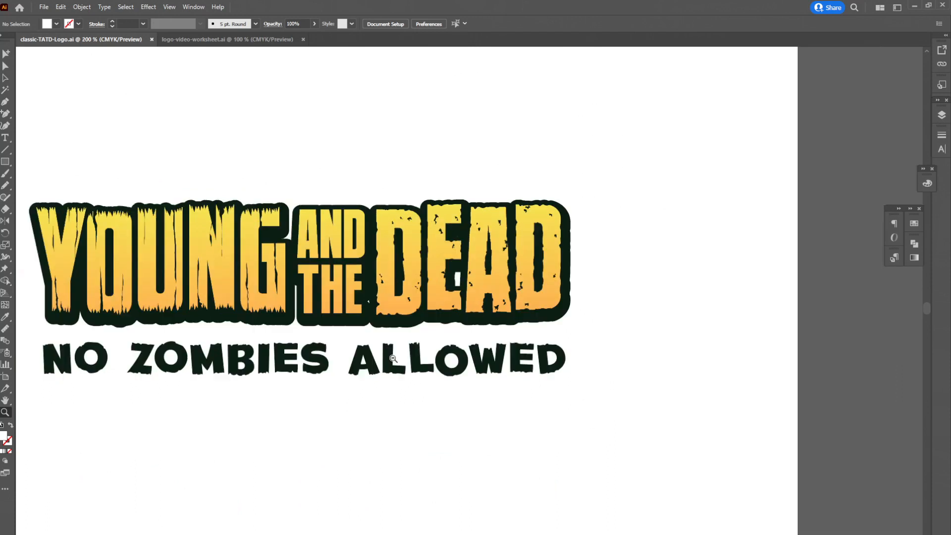
scroll(470, 290, "left", 7)
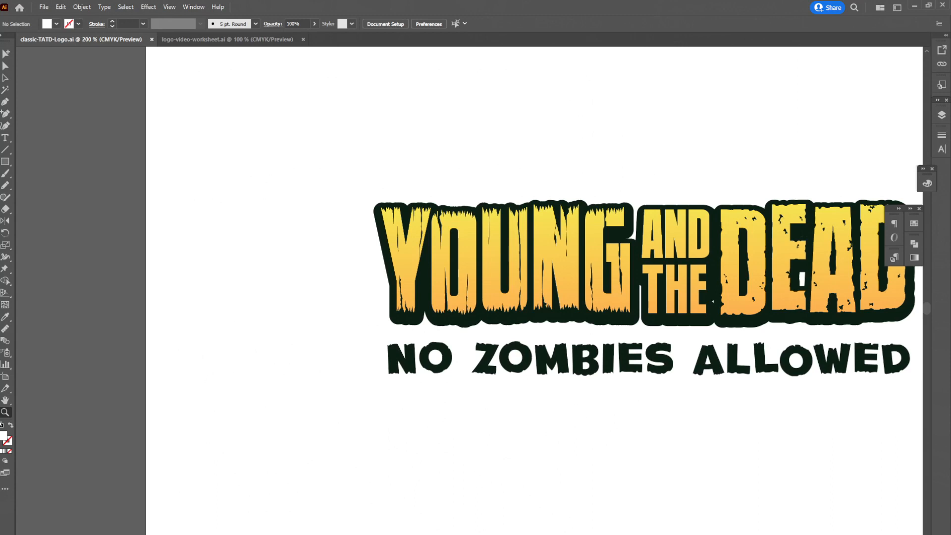
scroll(469, 290, "right", 12)
scroll(469, 290, "left", 13)
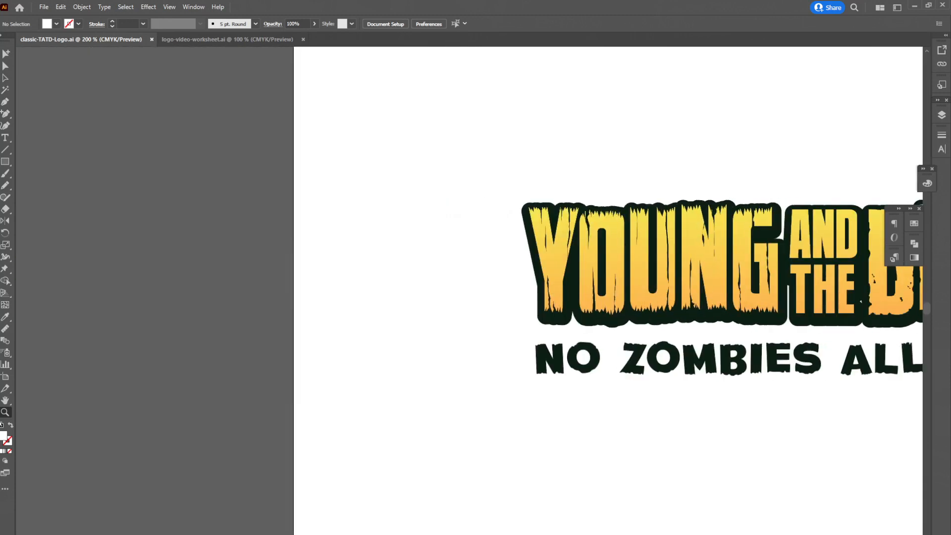
scroll(469, 291, "right", 7)
scroll(470, 291, "left", 6)
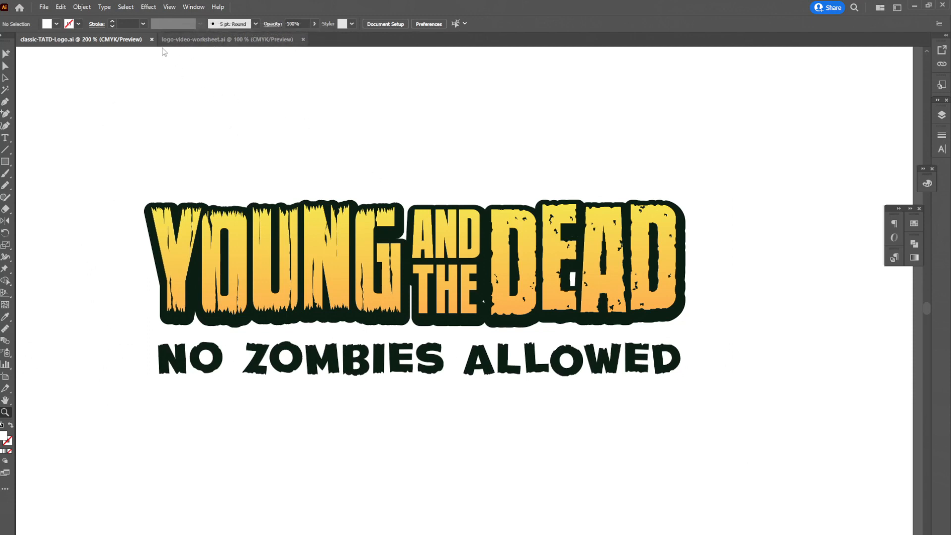
Preview the YOUNG AND THE DEAD title of logo-video-worksheet.ai in the available fonts without applying one.
left_click(254, 40)
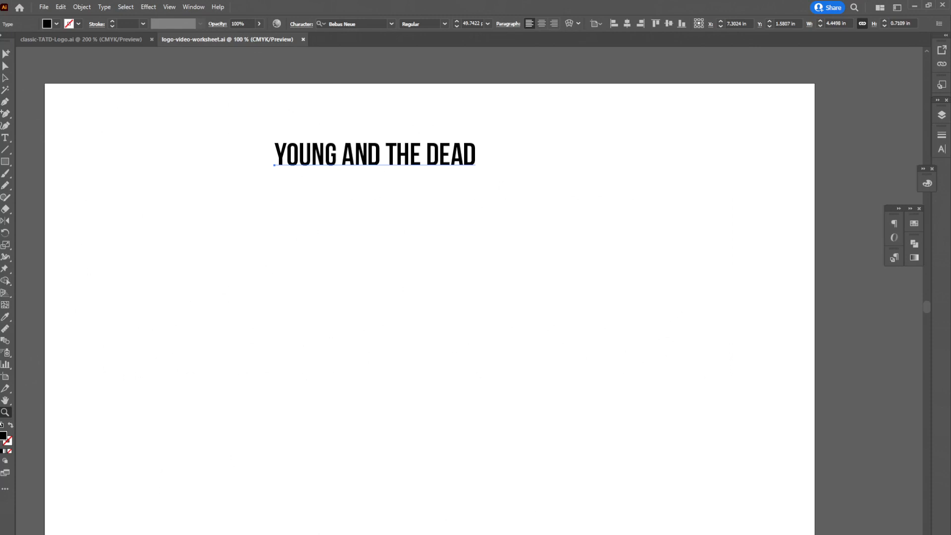
left_click(391, 23)
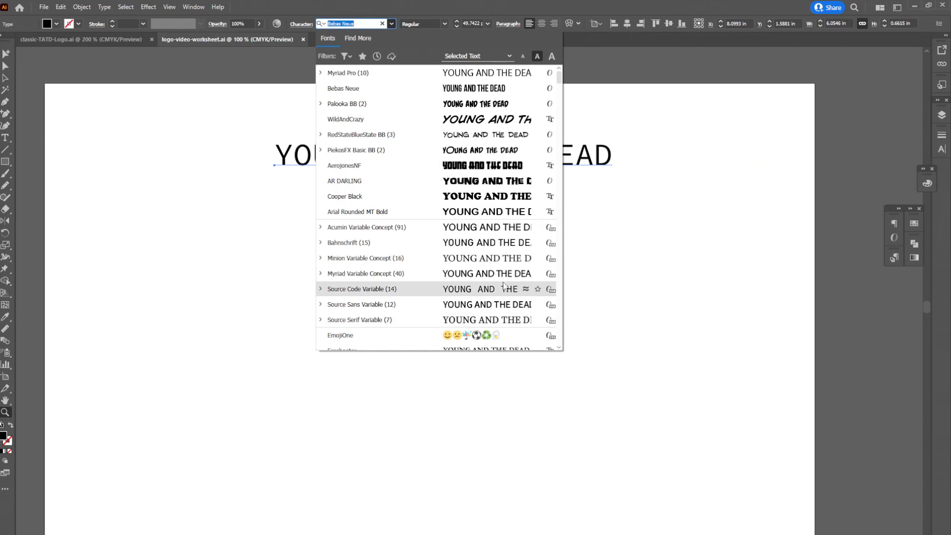
left_click(6, 65)
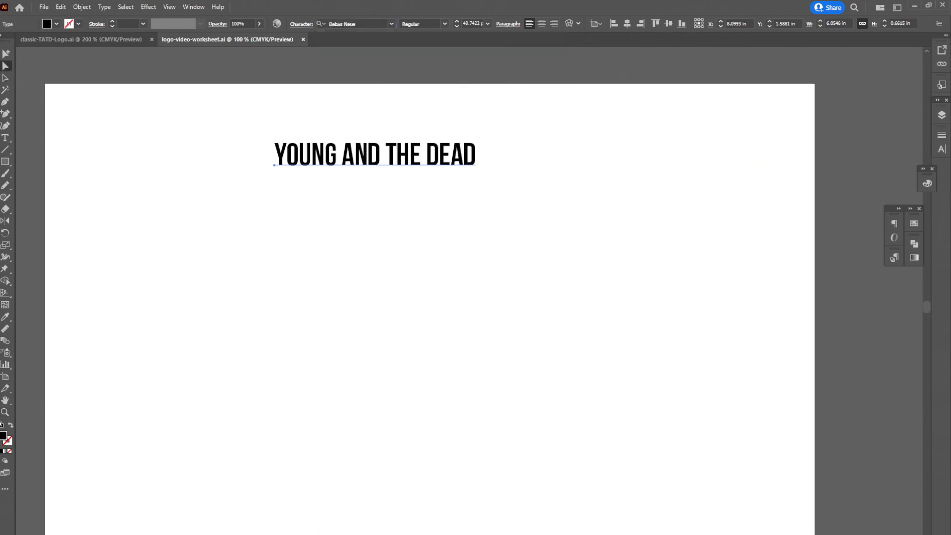
Switch to the Wordmark site in the browser and preview the phrase YOUNG AND THE DEAD in the computer's fonts.
left_click_drag(787, 2, 742, 24)
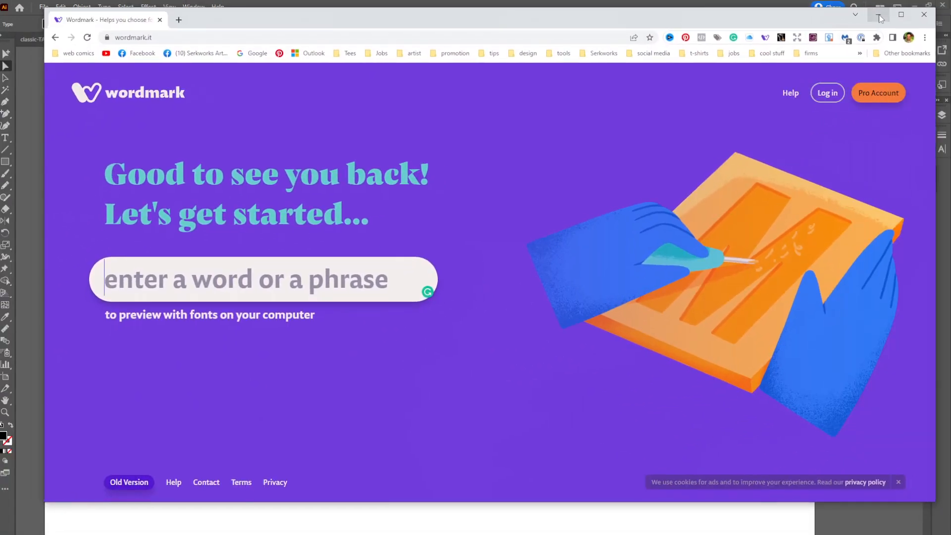
left_click(897, 19)
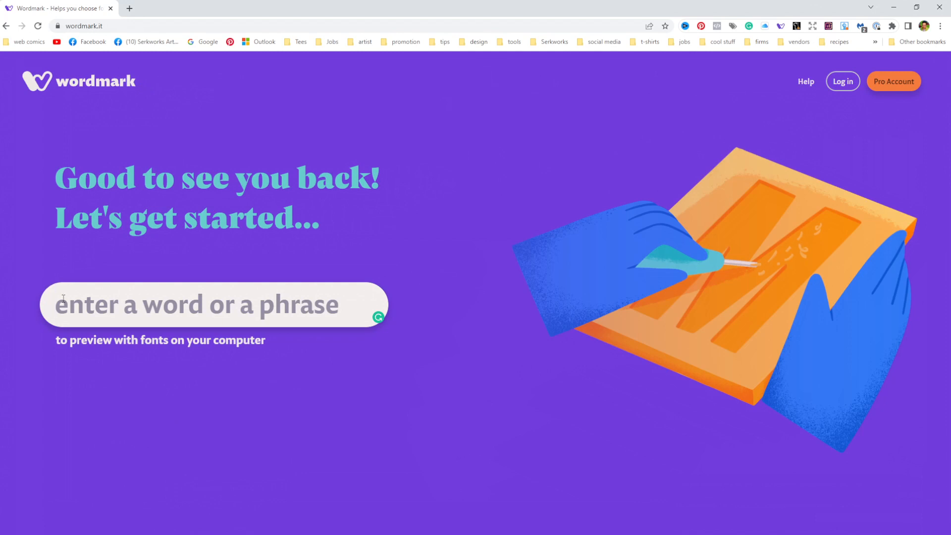
type("YONG")
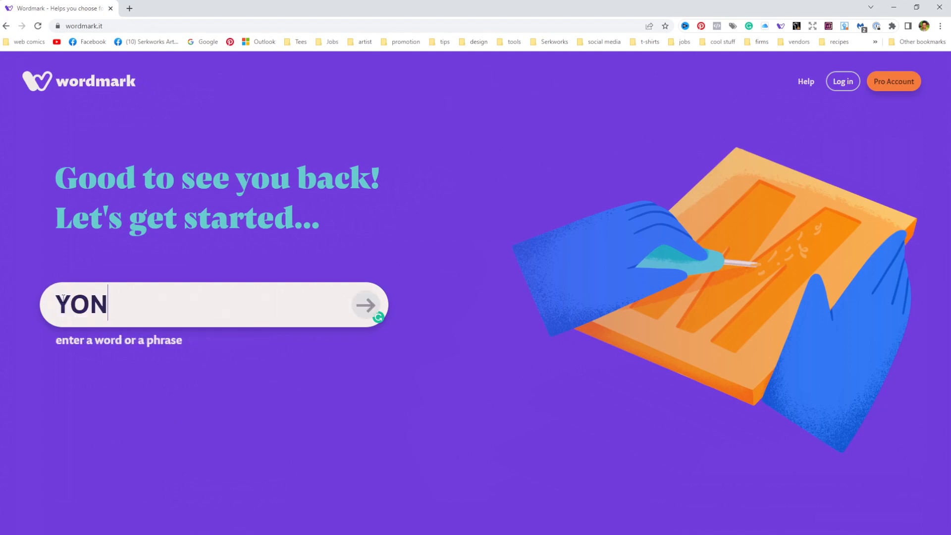
key("BackSpace")
key("BackSpace")
type("UNG A")
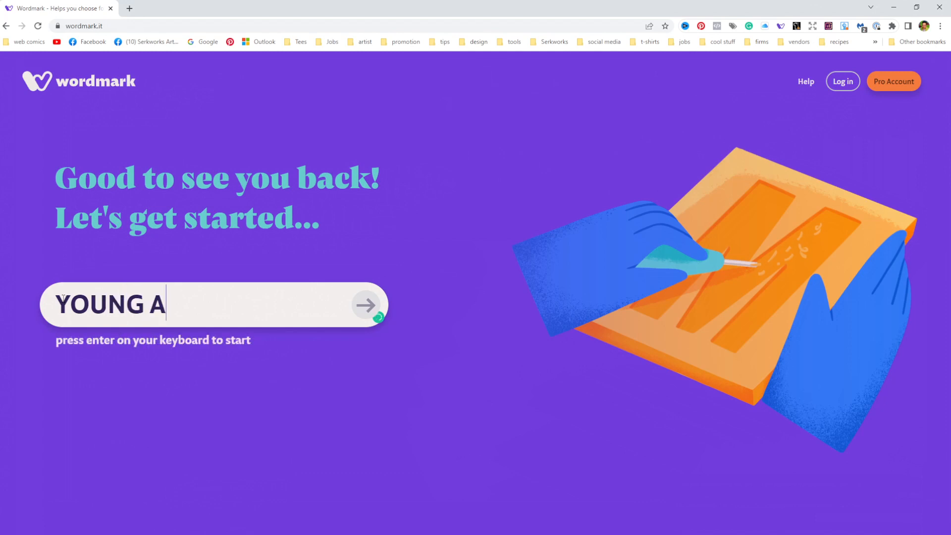
type("ND THE ")
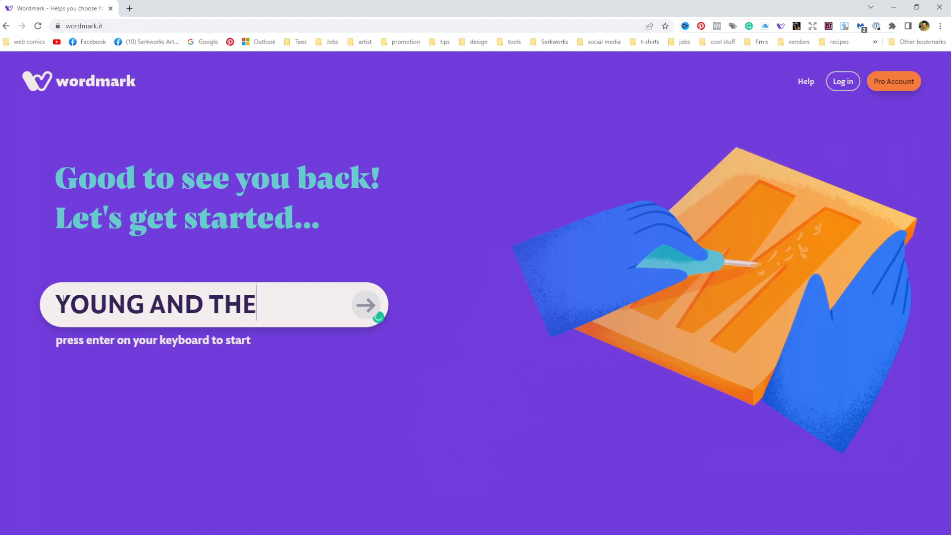
type("DEAD")
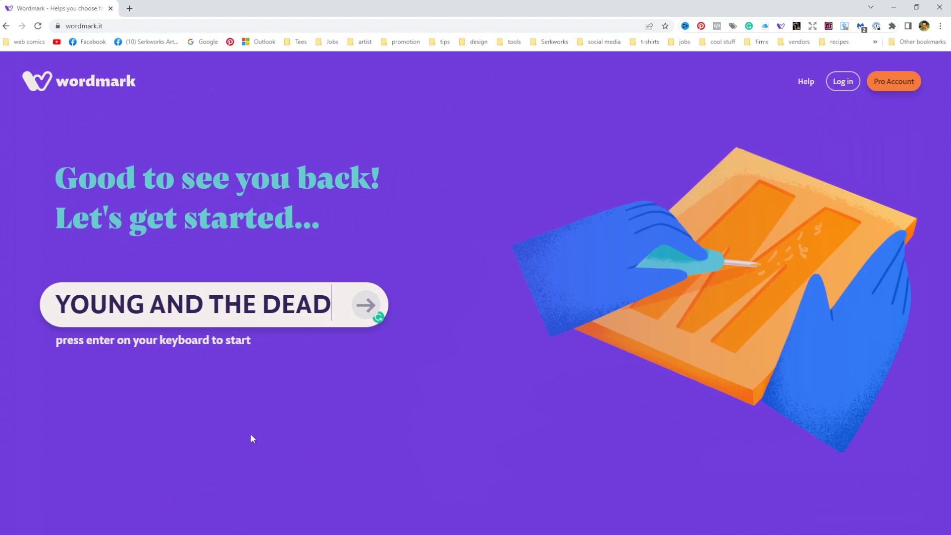
left_click(365, 304)
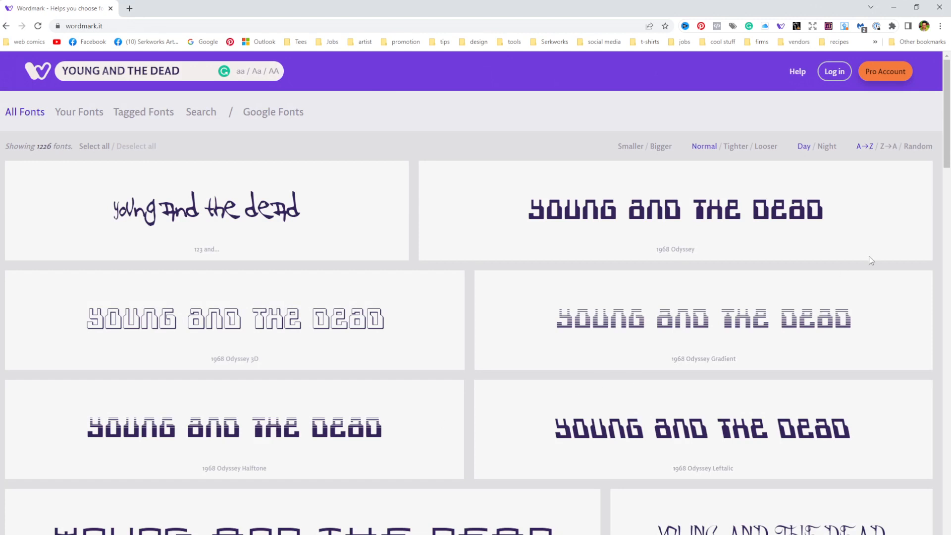
Browse the font previews of the phrase on Wordmark, then return to Illustrator.
mouse_move(947, 151)
left_mouse_down()
mouse_move(947, 195)
mouse_move(947, 160)
left_mouse_up()
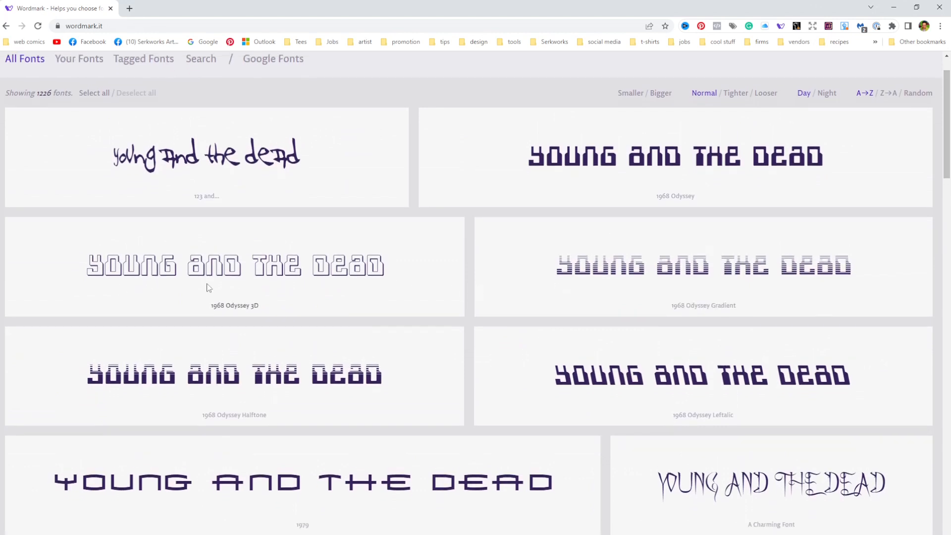
left_click_drag(946, 167, 927, 454)
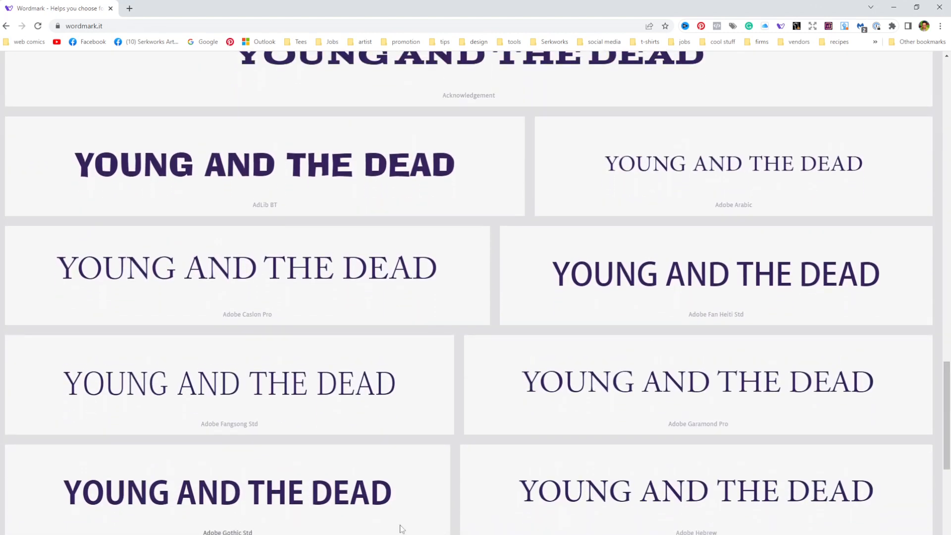
left_click(894, 7)
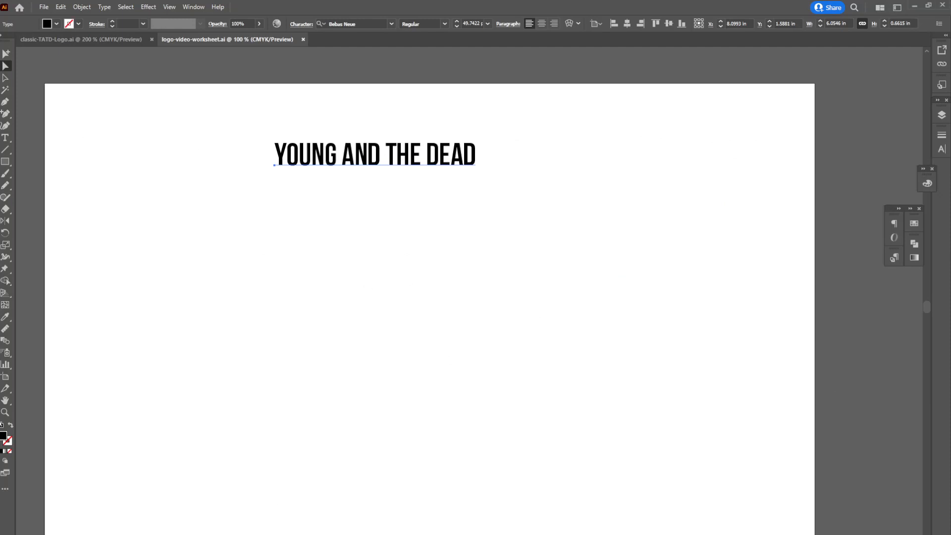
Move the two columns of font samples from the pasteboard onto the artboard, below the large title.
scroll(468, 291, "left", 5)
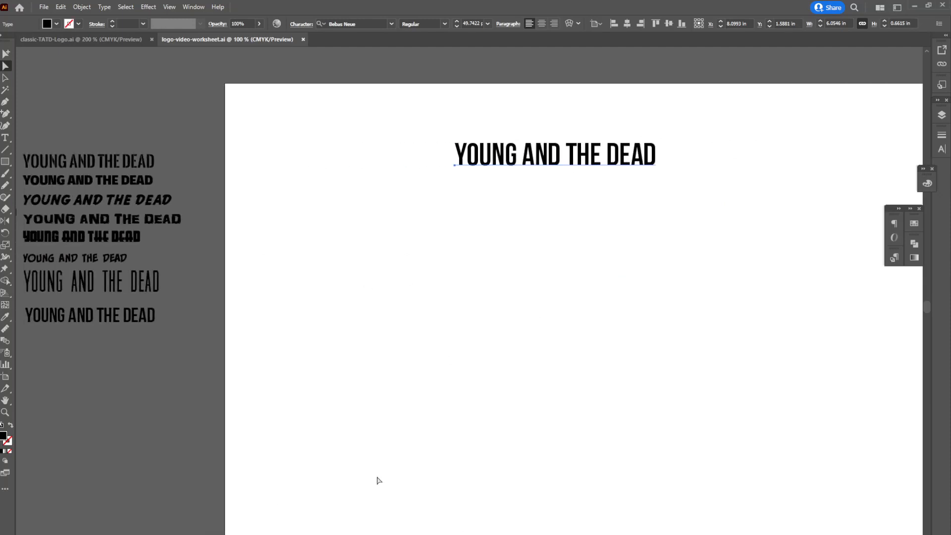
mouse_move(119, 164)
left_mouse_down()
mouse_move(170, 165)
mouse_move(122, 164)
left_mouse_up()
scroll(468, 291, "left", 15)
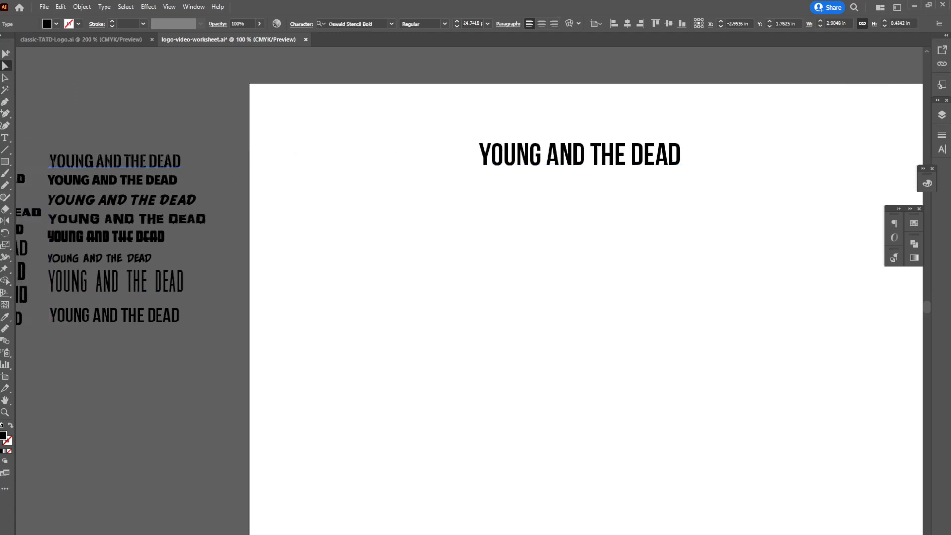
scroll(469, 290, "right", 6)
left_click_drag(228, 145, 553, 359)
left_click_drag(507, 286, 887, 365)
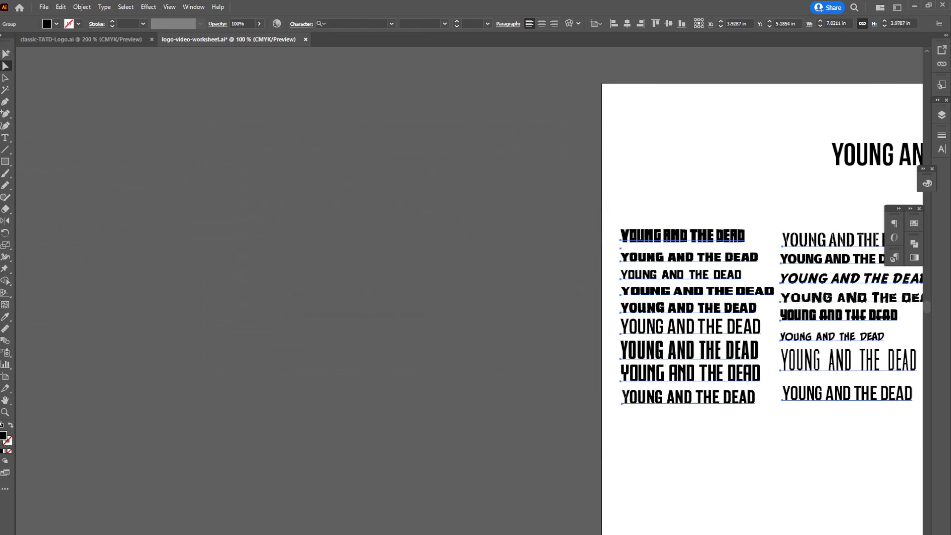
Move the large YOUNG AND THE DEAD title off the artboard onto the pasteboard to its left.
scroll(563, 346, "right", 11)
scroll(563, 345, "left", 8)
left_click_drag(662, 241, 733, 206)
left_click_drag(775, 161, 199, 136)
Move both columns of font samples up near the artboard's upper edge and deselect them.
left_click_drag(484, 138, 734, 339)
left_click_drag(788, 321, 732, 242)
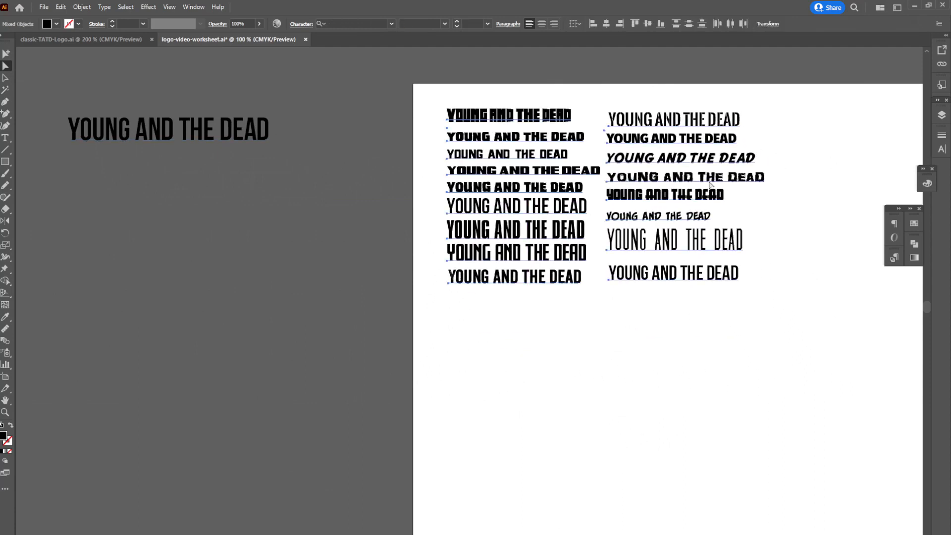
scroll(756, 287, "up", 1)
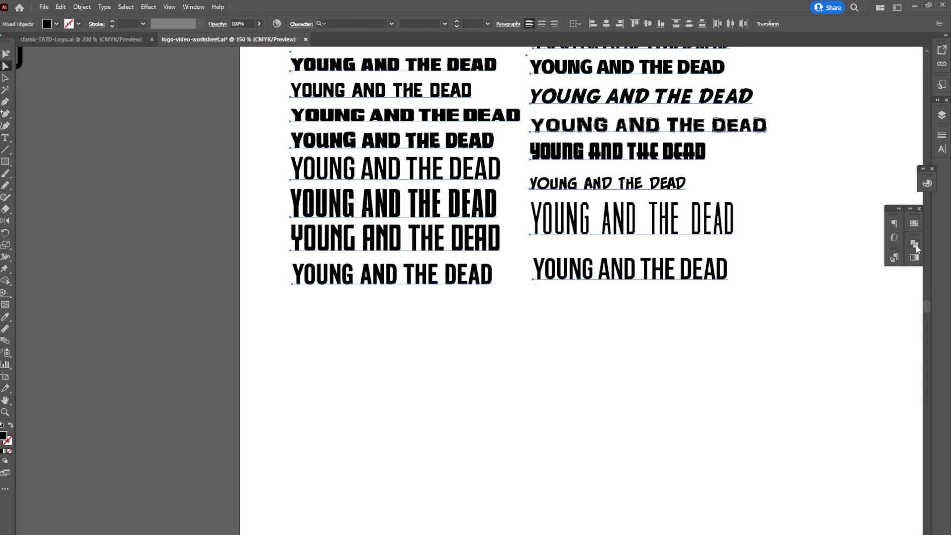
scroll(925, 307, "up", 3)
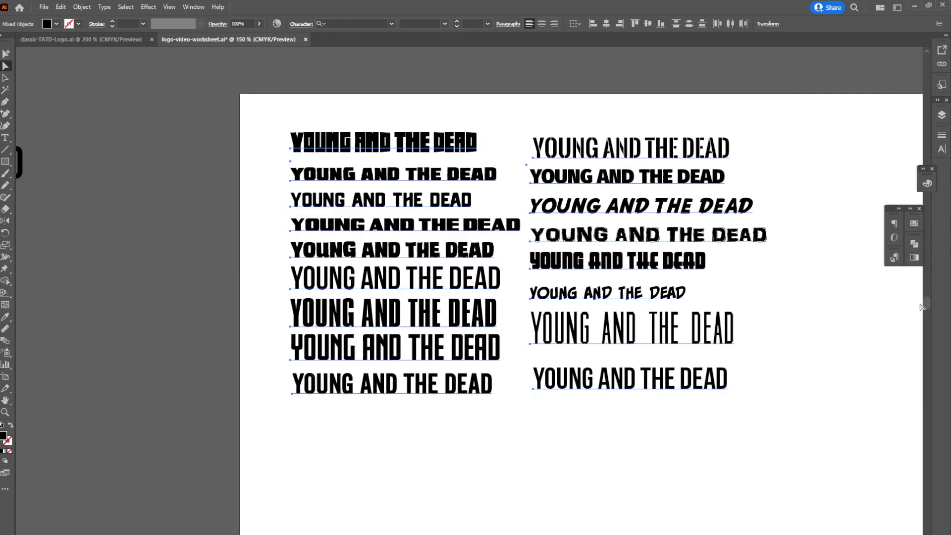
left_click(721, 433)
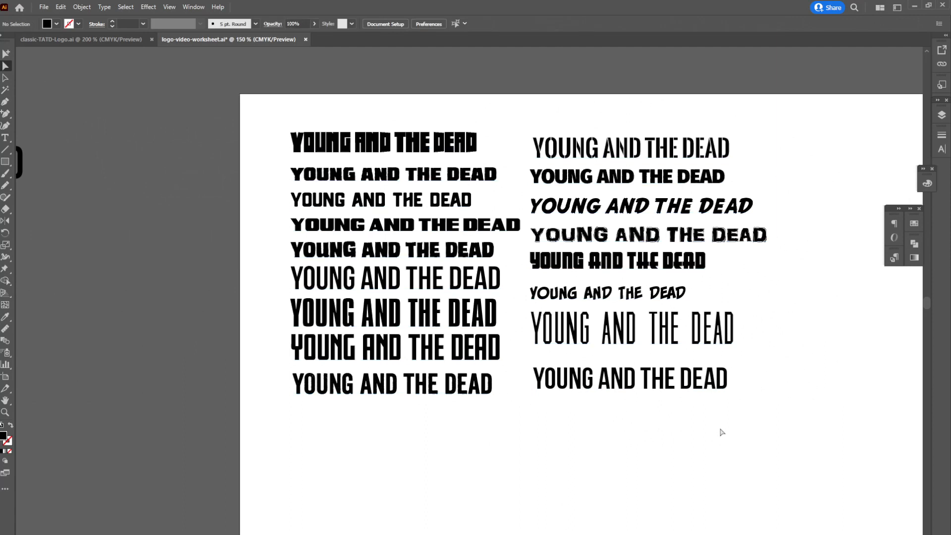
Set the last font sample in the right-hand column to Palooka BB Italic and deselect it.
left_click(5, 138)
left_click_drag(534, 379, 811, 395)
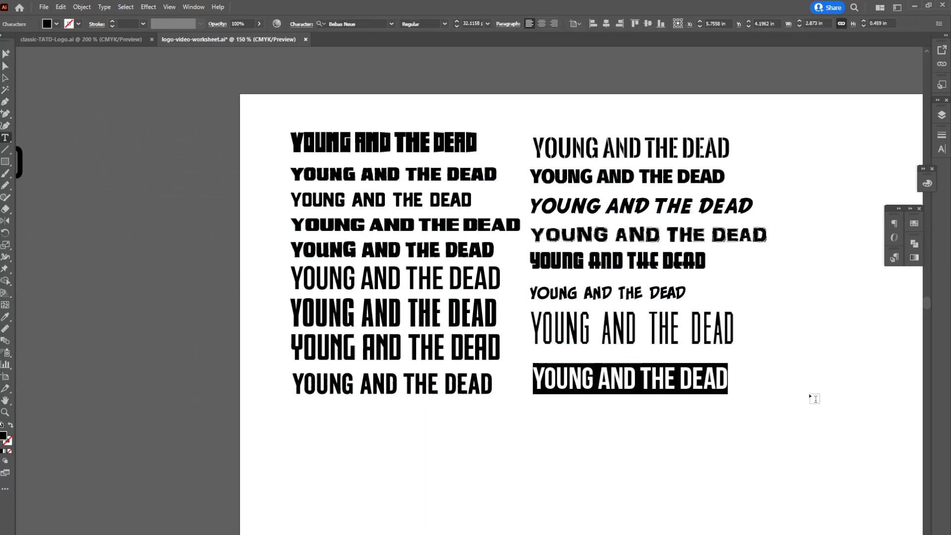
left_click(359, 21)
type("pal")
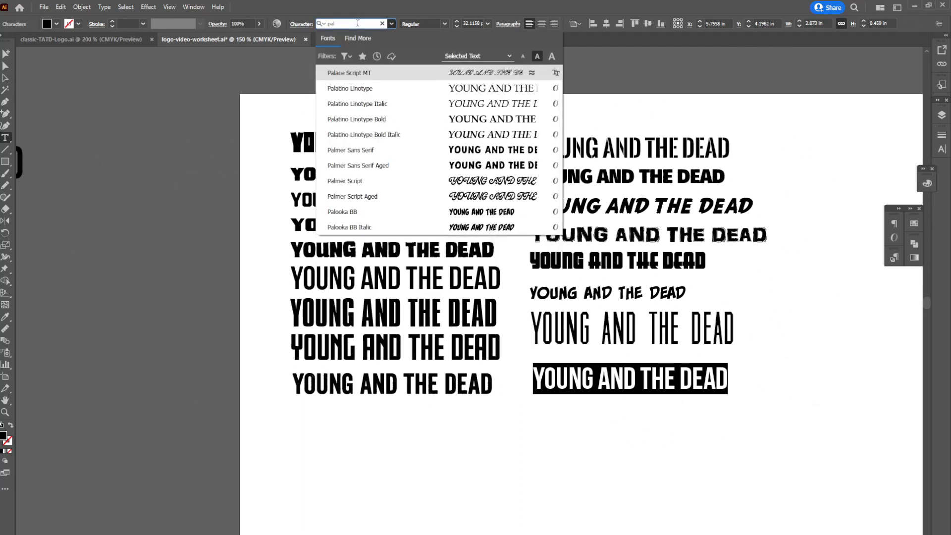
left_click(362, 227)
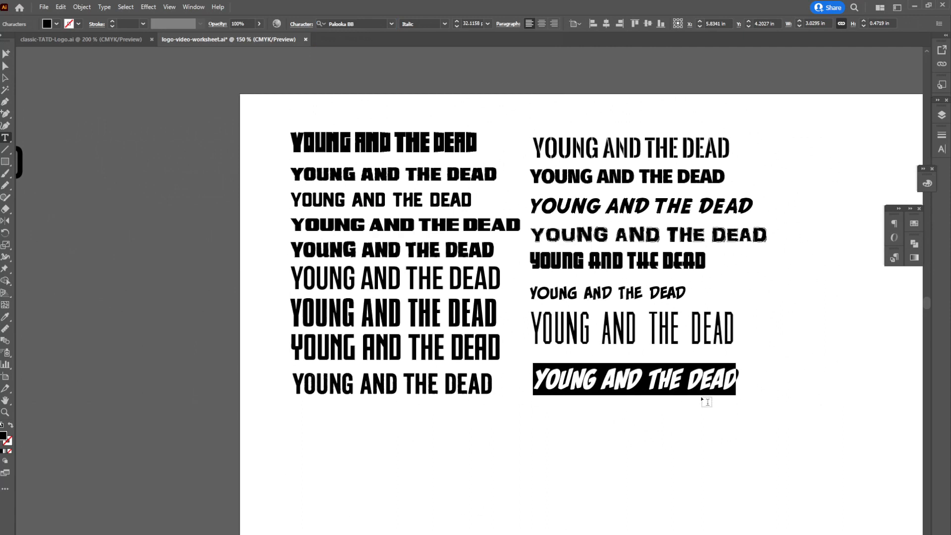
left_click(6, 65)
left_click(81, 225)
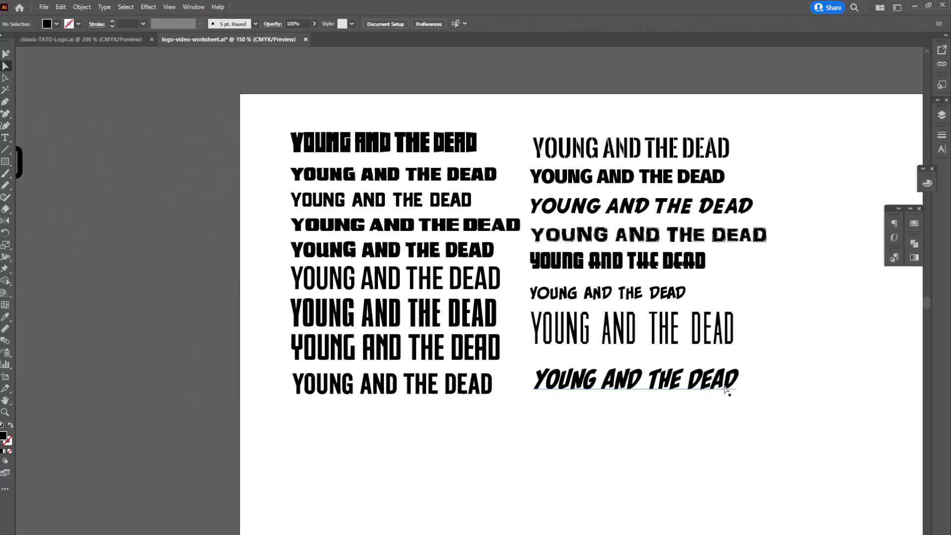
Move the other font samples off the artboard and place the Palooka BB Italic sample near the artboard's upper edge.
scroll(723, 389, "down", 1)
scroll(723, 388, "up", 4)
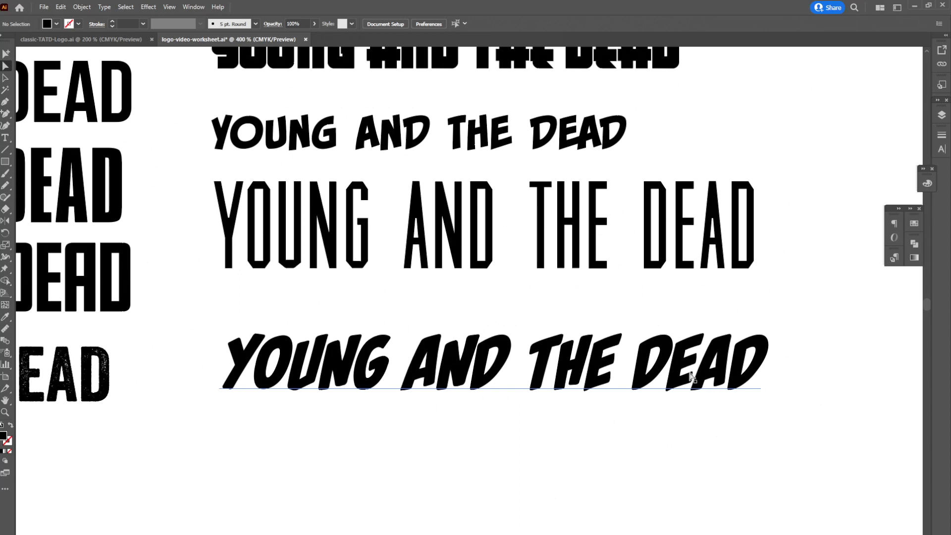
scroll(692, 376, "down", 6)
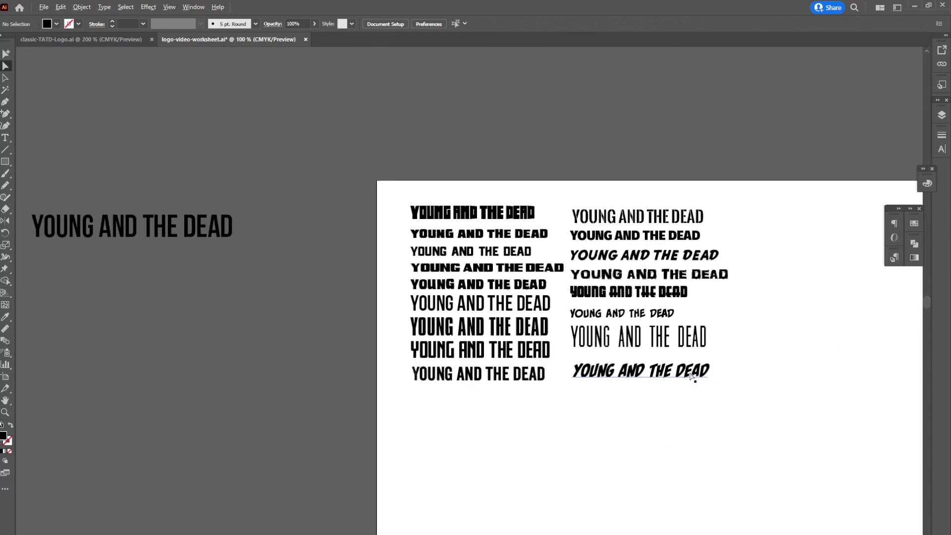
left_click_drag(439, 193, 204, 462)
left_click_drag(510, 379, 146, 523)
left_click_drag(691, 381, 601, 245)
scroll(637, 372, "up", 2)
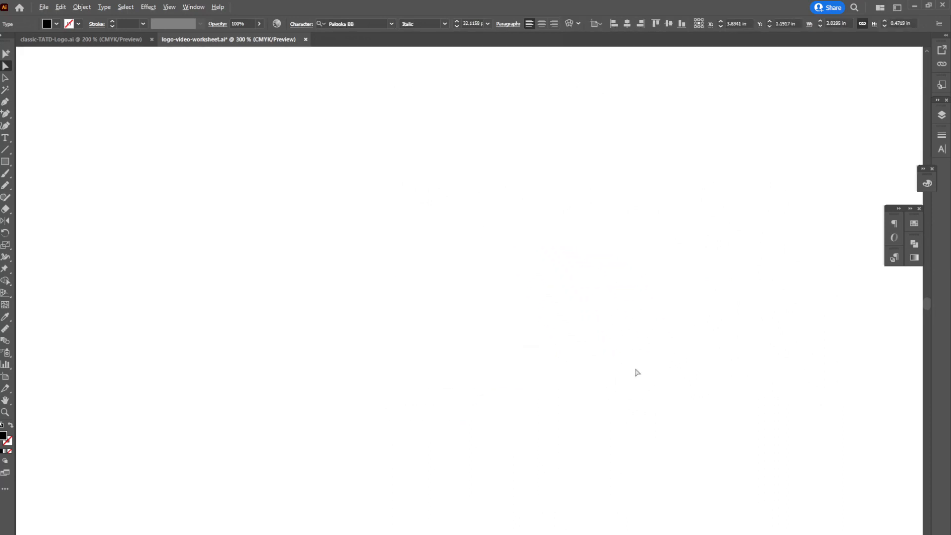
scroll(928, 302, "up", 3)
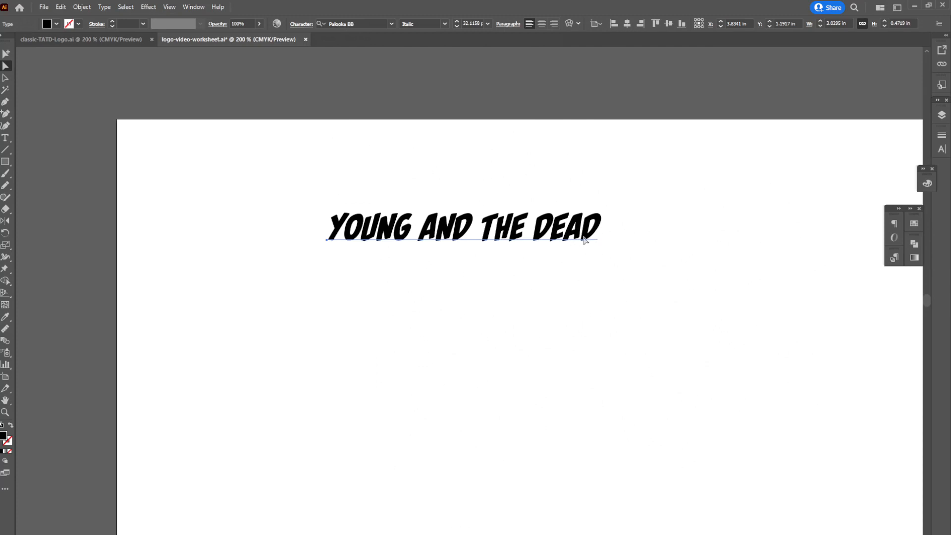
Try replacing the Y of YOUNG with a D in the live text, and restore the Y.
left_click(6, 137)
left_click_drag(328, 218, 335, 218)
type("D")
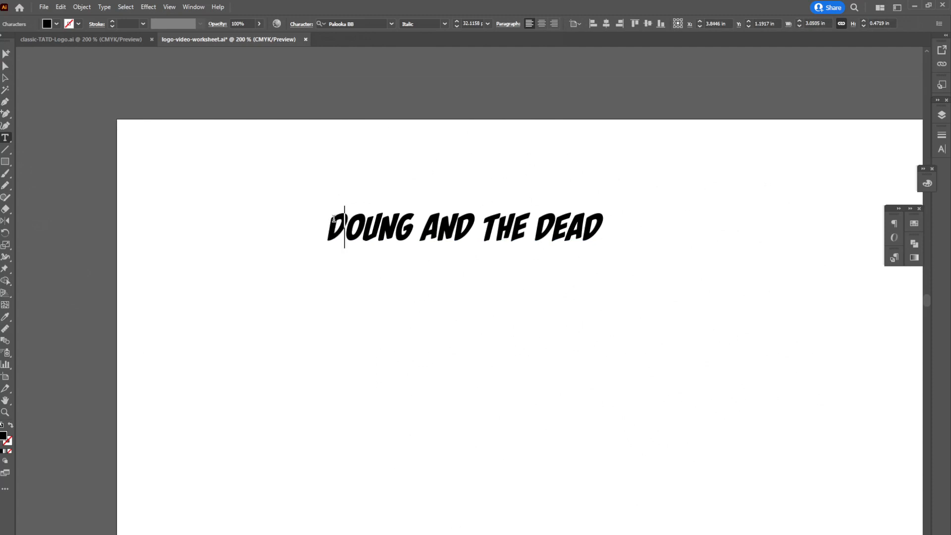
key("BackSpace")
type("Y")
Duplicate the YOUNG AND THE DEAD text directly above the original and raise the copy a little further.
left_click(6, 66)
left_click_drag(586, 241, 586, 174)
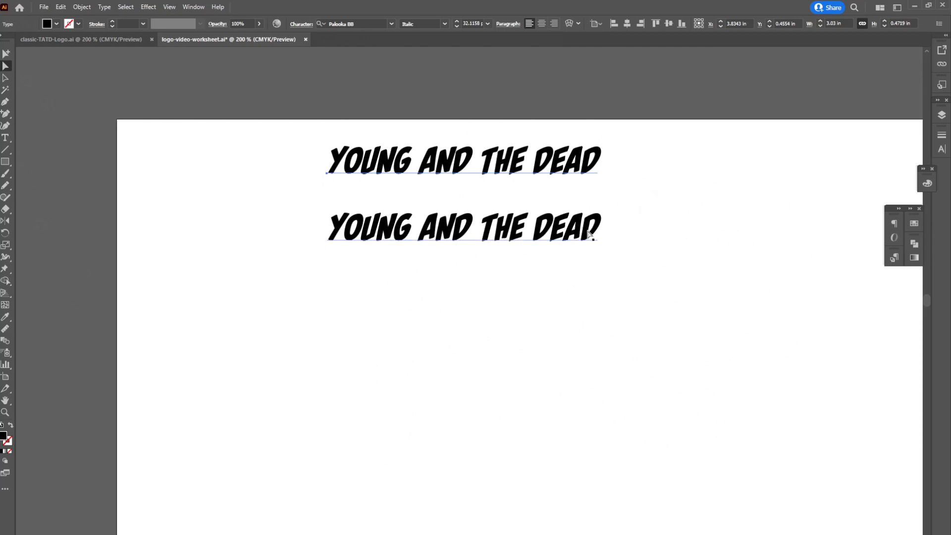
mouse_move(572, 161)
left_mouse_down()
mouse_move(573, 143)
mouse_move(571, 158)
left_mouse_up()
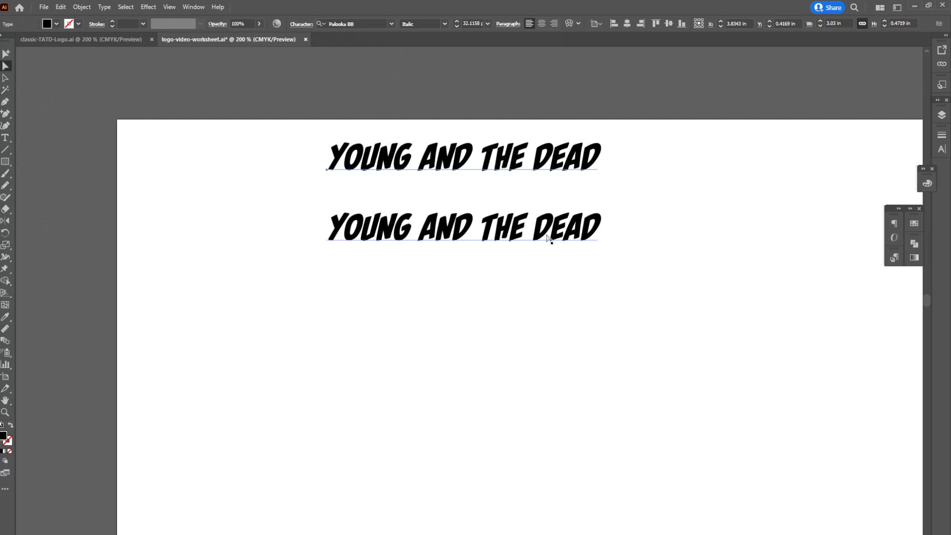
left_click_drag(587, 161, 587, 154)
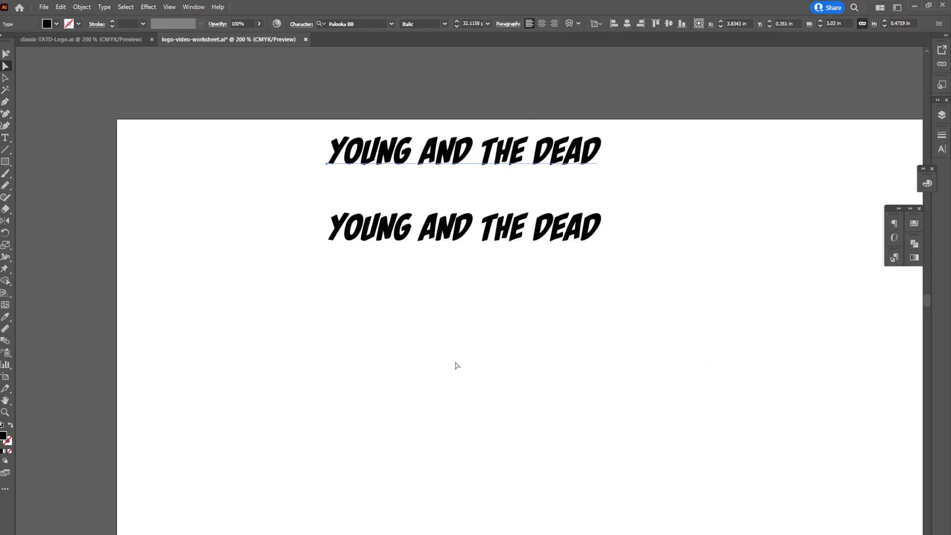
left_click(5, 78)
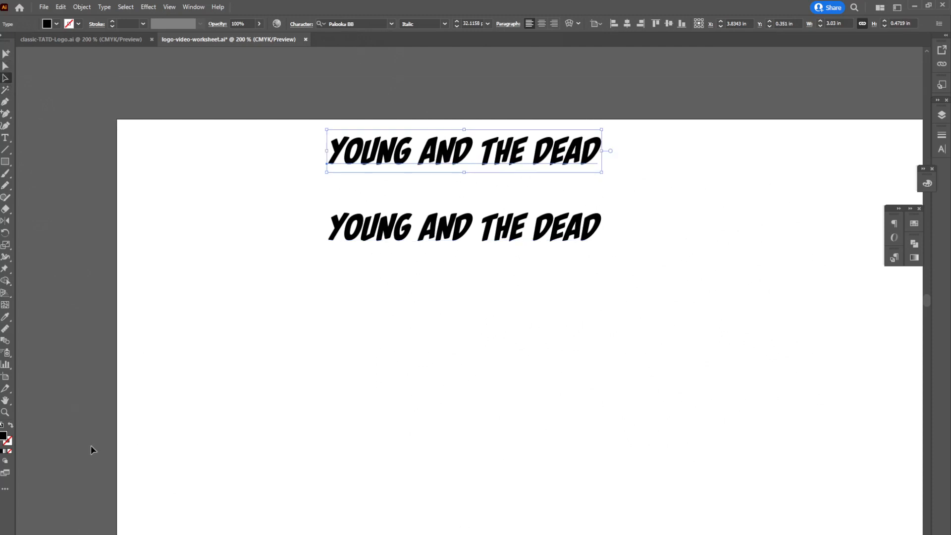
left_click(592, 232)
left_click(676, 263)
left_click(589, 233)
left_click(643, 252)
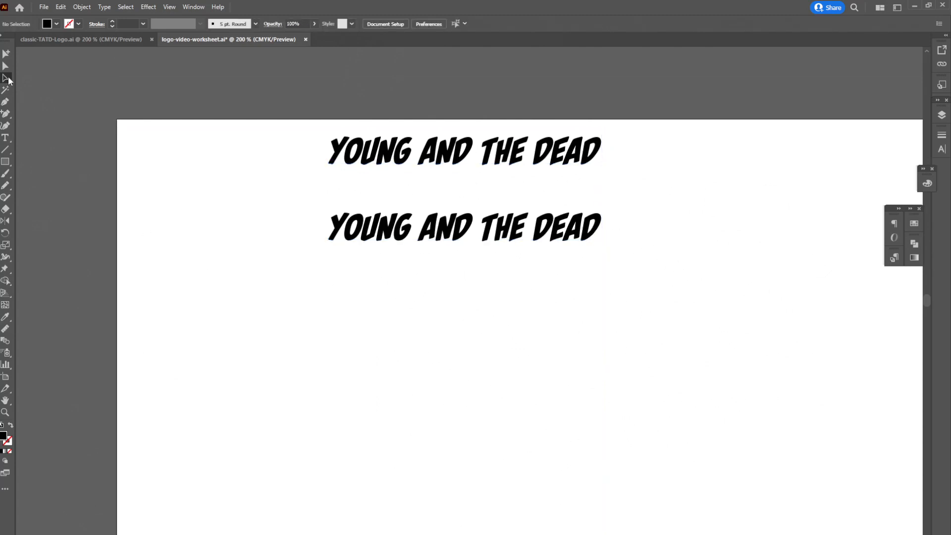
Expand the lower YOUNG AND THE DEAD text into vector outlines.
left_click(497, 233)
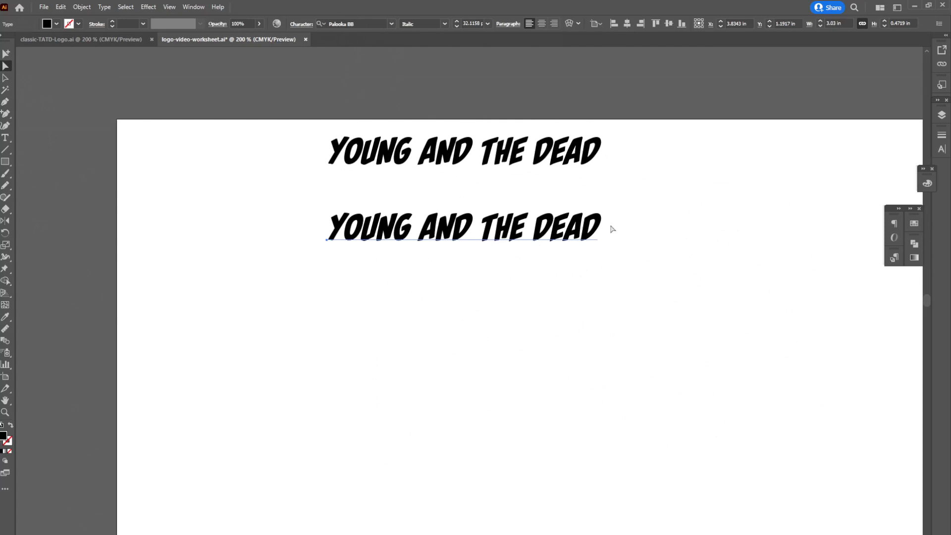
left_click(82, 7)
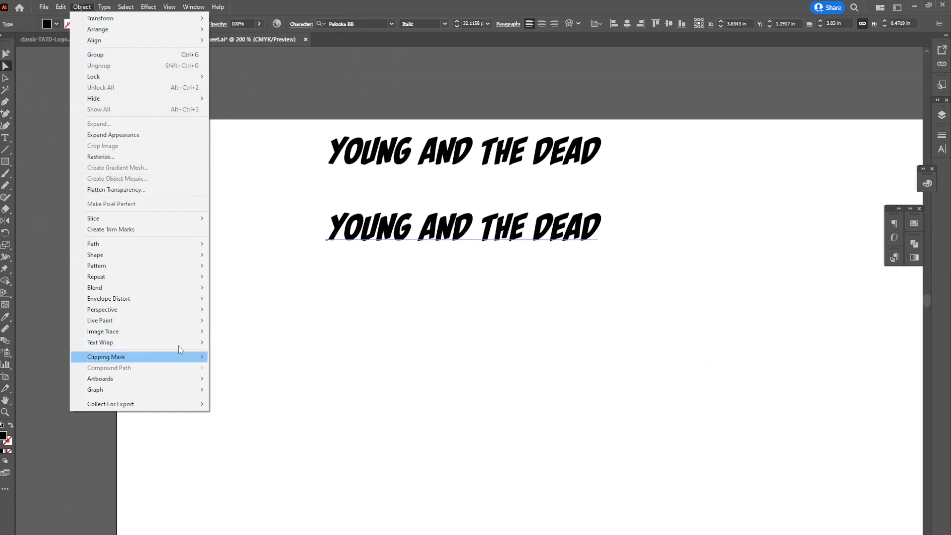
left_click(156, 136)
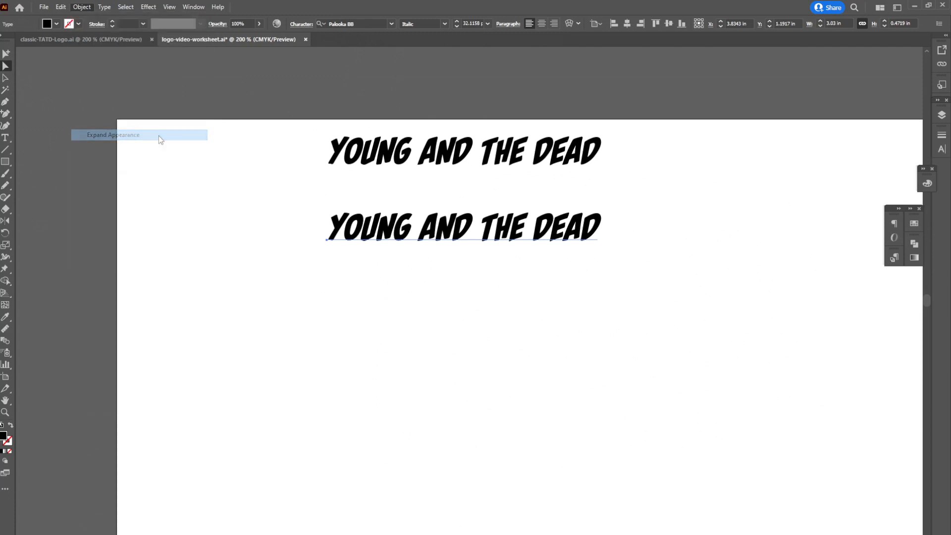
left_click(82, 7)
left_click(119, 124)
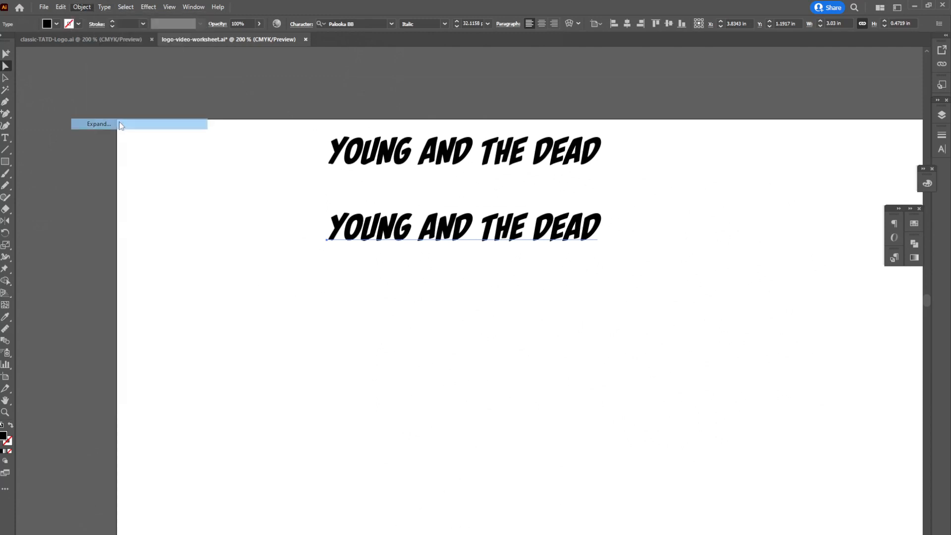
left_click(460, 348)
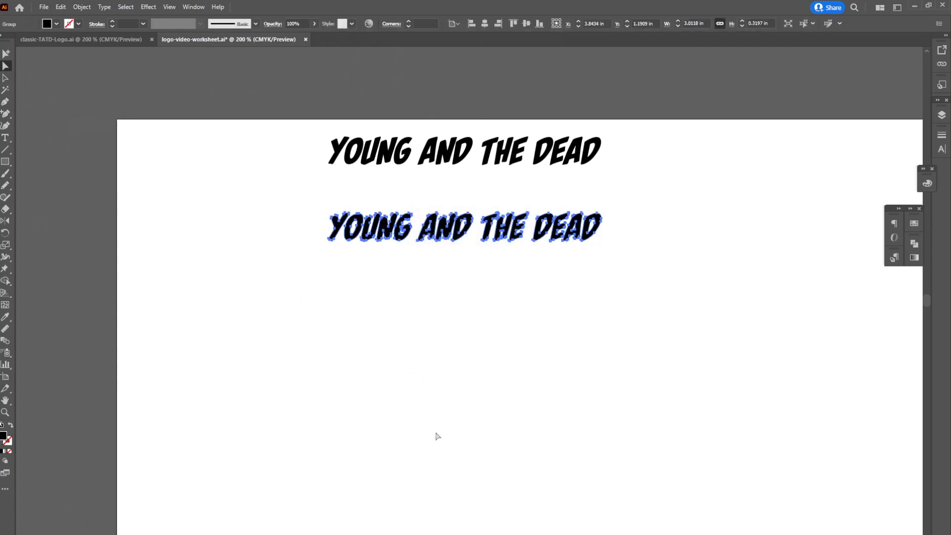
Ungroup the outlined lettering from the other font samples and clear the selection.
left_click(5, 79)
left_click(380, 311)
mouse_move(403, 233)
left_mouse_down()
mouse_move(400, 306)
mouse_move(397, 247)
left_mouse_up()
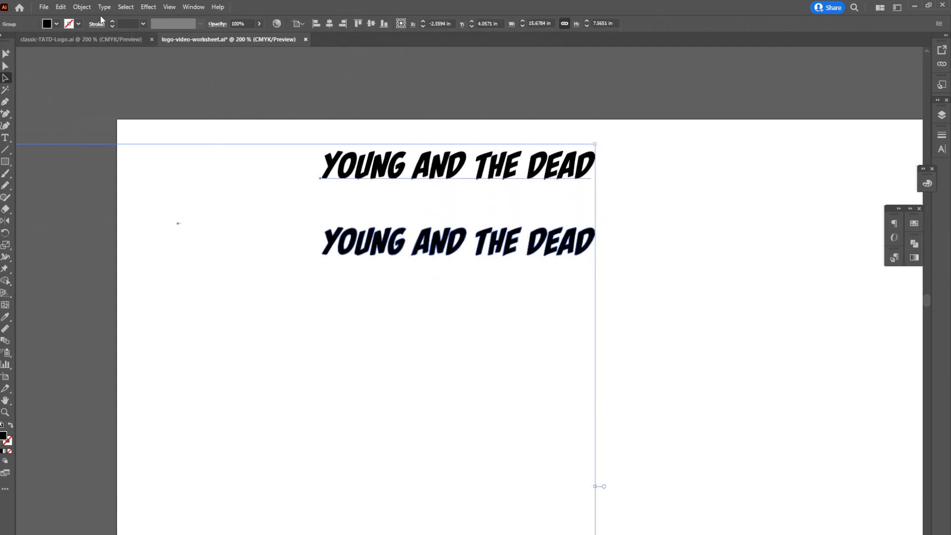
left_click(81, 7)
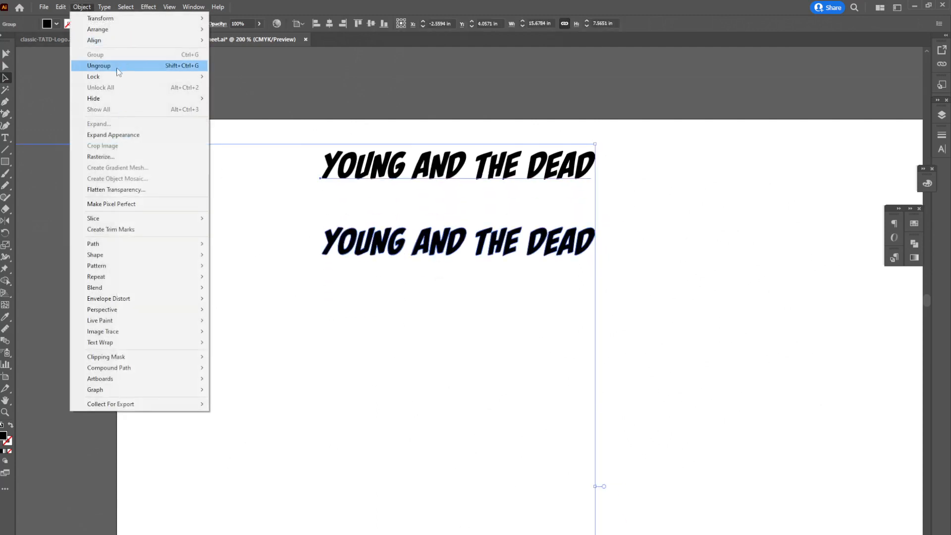
left_click(114, 68)
left_click(709, 323)
Move the live-text copy onto the pasteboard above the artboard and position the outlined phrase in the artboard's upper area.
left_click(575, 250)
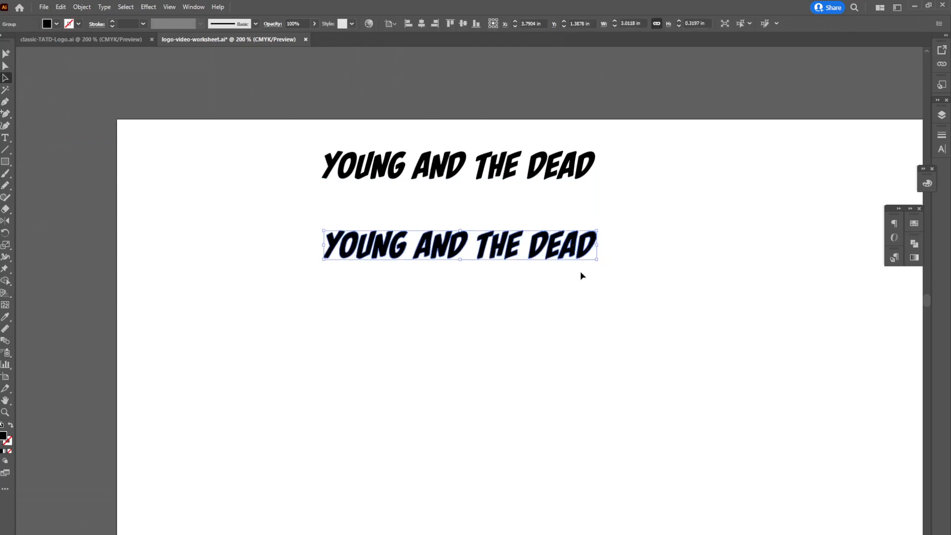
left_click_drag(576, 251, 588, 308)
left_click_drag(564, 168, 229, 74)
left_click_drag(571, 312, 594, 244)
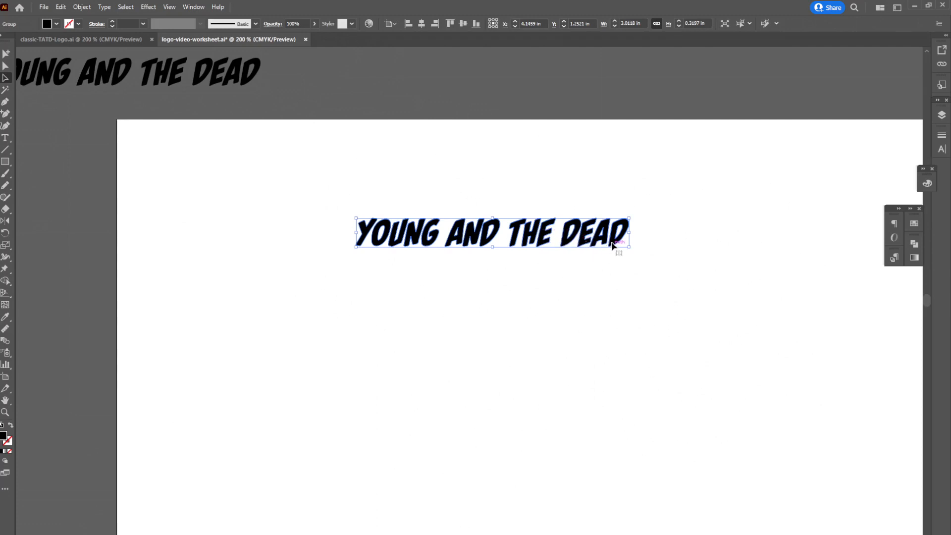
Ungroup the outlined phrase into separate letters, test-select the final D, and deselect it.
scroll(637, 243, "up", 4)
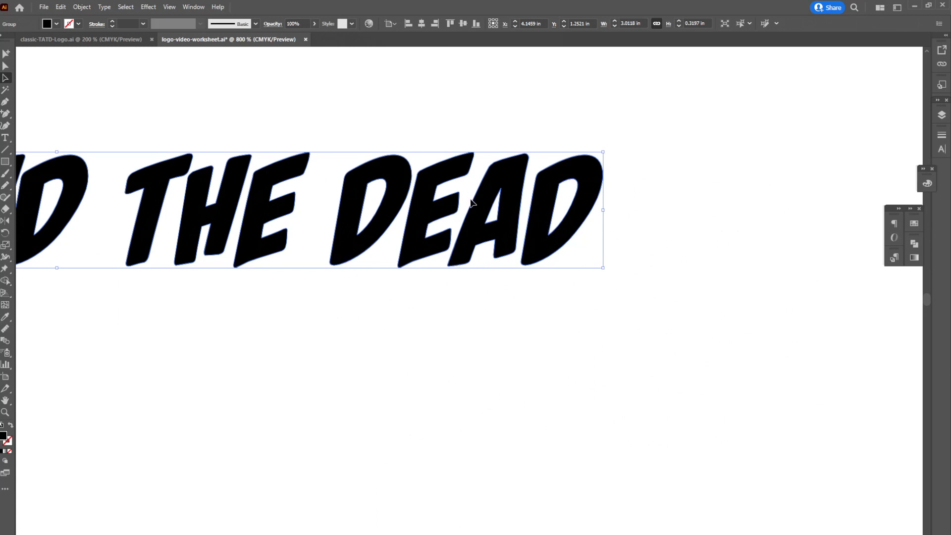
scroll(553, 205, "down", 3)
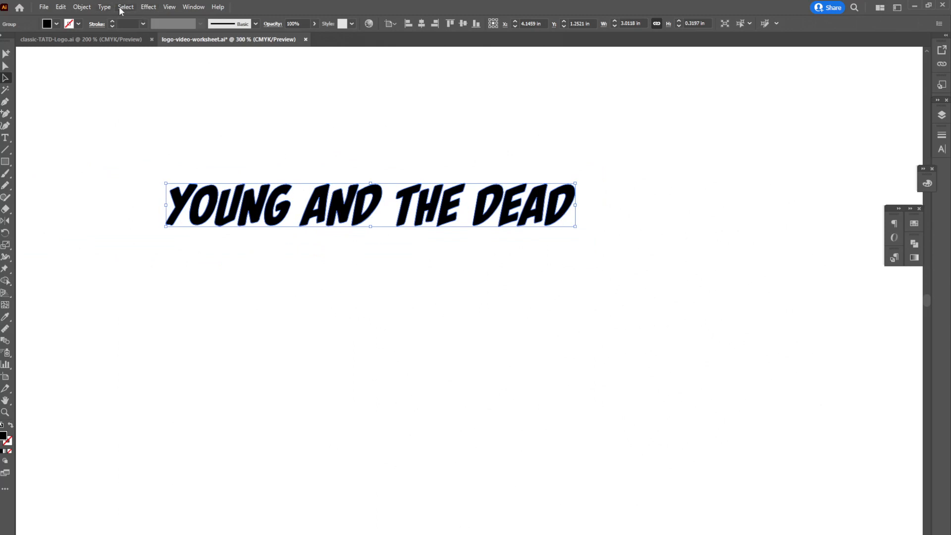
left_click(82, 9)
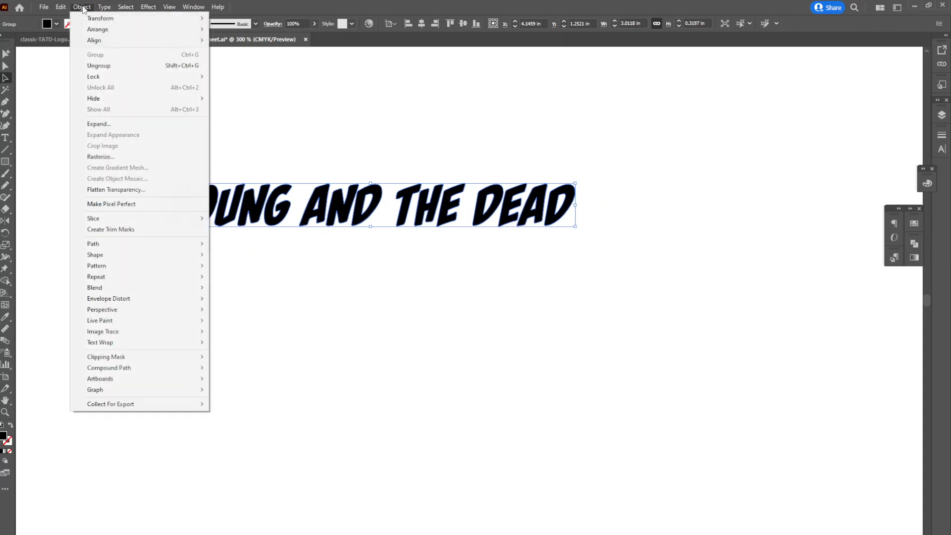
left_click(103, 67)
left_click(556, 221)
left_click(561, 214)
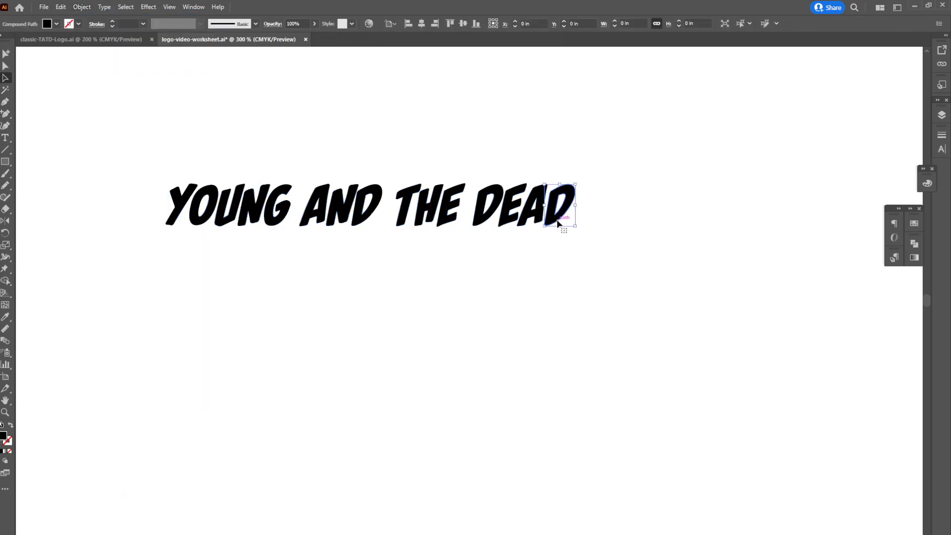
left_click(588, 265)
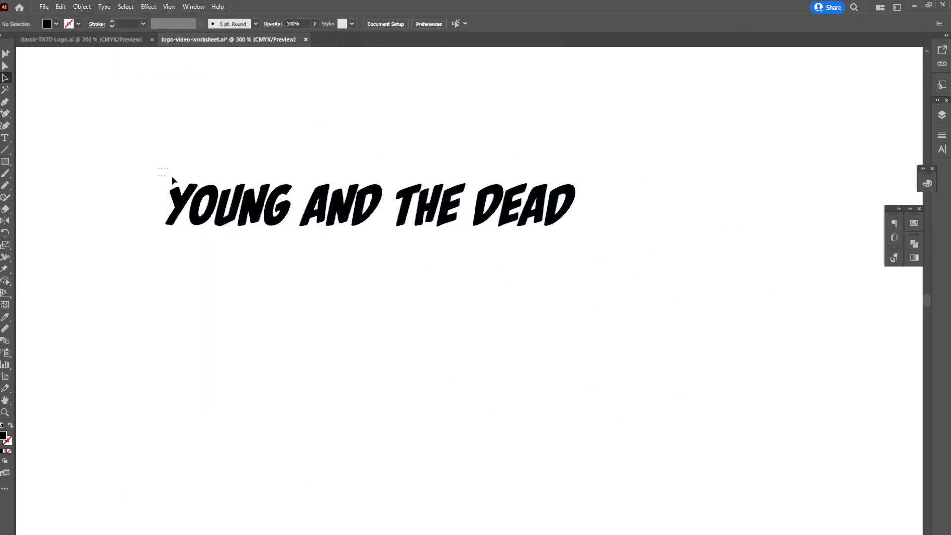
Select the letters of YOUNG and move the word above AND THE as its own line.
left_click_drag(159, 170, 304, 218)
left_click(384, 293)
left_click_drag(159, 165, 431, 144)
left_click(598, 250)
Move the word DEAD below AND THE and enlarge it into a bigger third line.
left_click(562, 220)
left_click_drag(562, 221, 406, 313)
left_click_drag(420, 280, 462, 253)
left_click(493, 319)
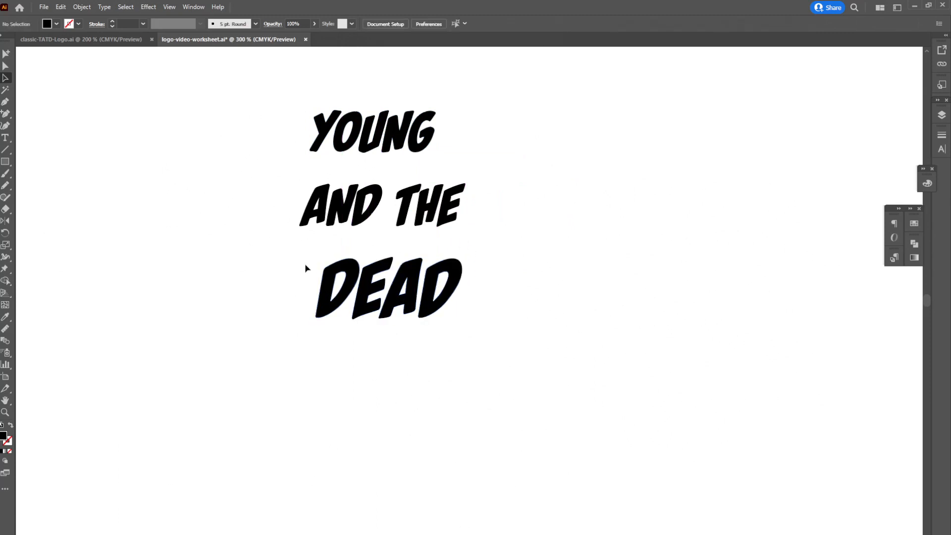
Try stretching DEAD vertically to about 0.78 in tall, and squash it back to roughly its previous height.
left_click(391, 307)
left_click_drag(390, 324, 390, 363)
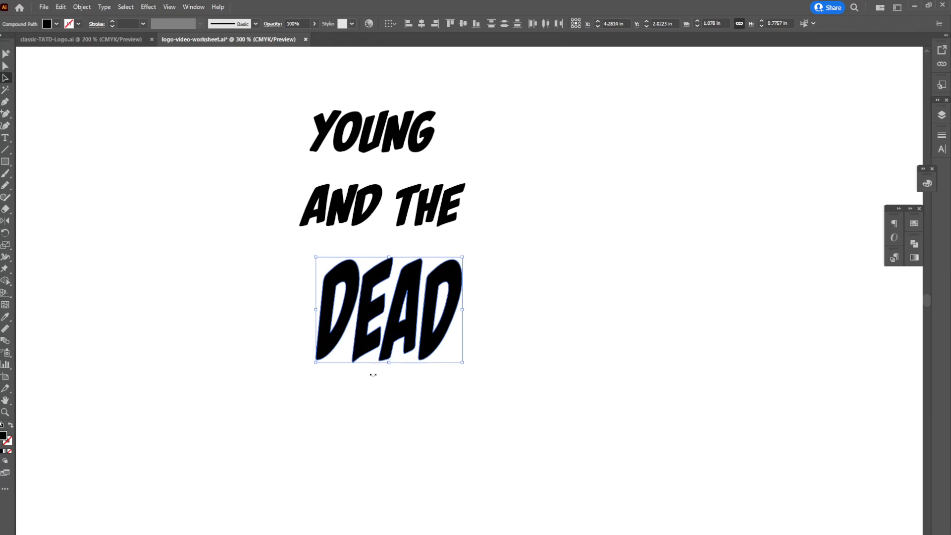
left_click_drag(389, 363, 389, 321)
left_click(485, 306)
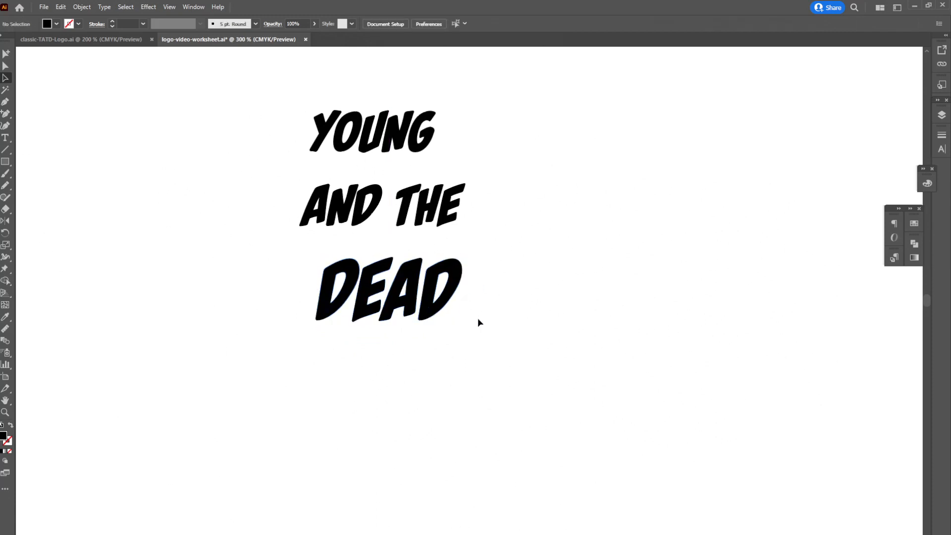
Raise the E of DEAD slightly, nudge the last D to the right, and deselect the letters.
left_click_drag(440, 302, 444, 291)
mouse_move(367, 311)
left_mouse_down()
mouse_move(358, 321)
mouse_move(369, 305)
left_mouse_up()
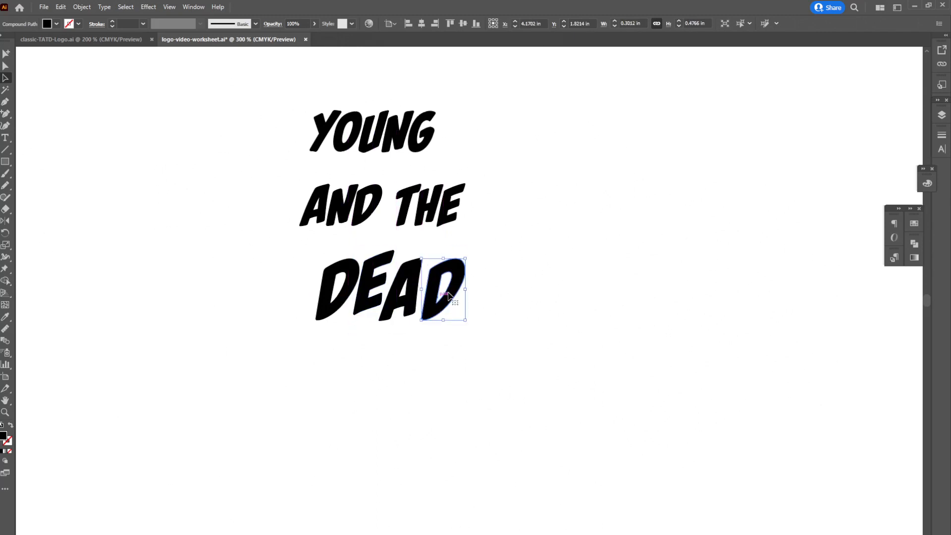
left_click(519, 268)
scroll(737, 330, "down", 1)
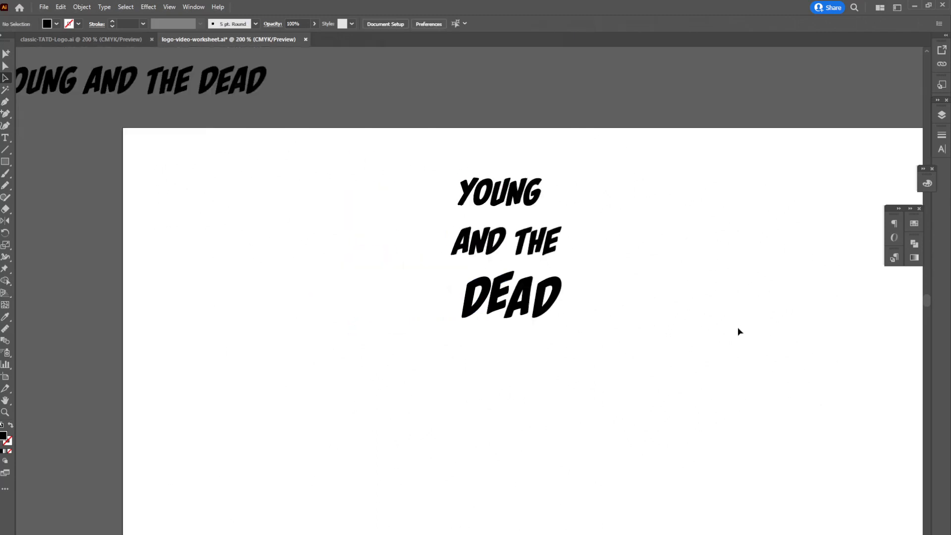
scroll(665, 449, "right", 15)
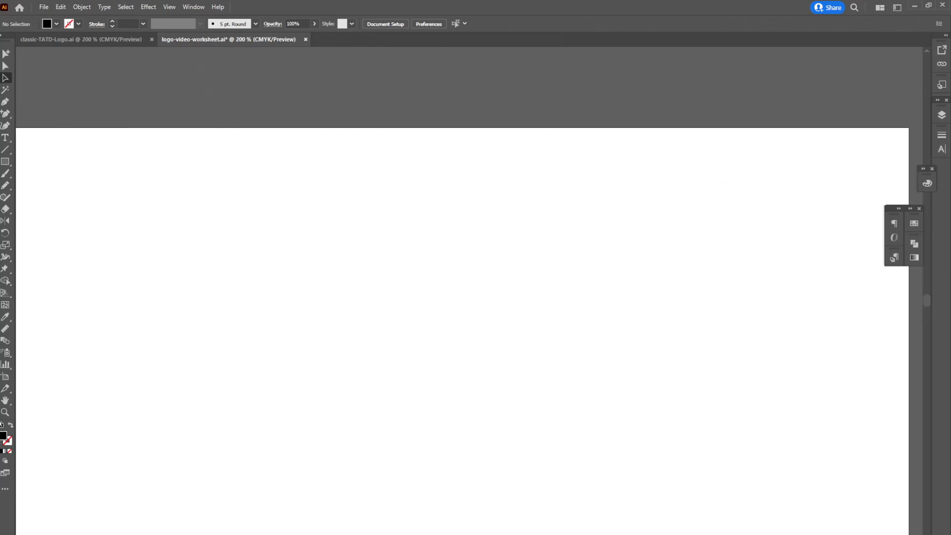
scroll(665, 448, "left", 2)
scroll(683, 441, "down", 2)
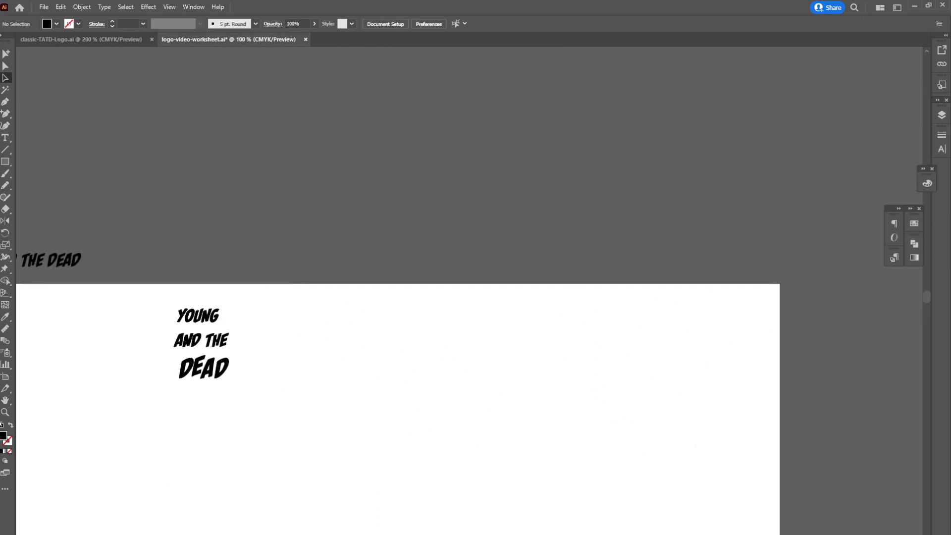
Move the smooth black YOUNG AND THE DEAD logo out of the finished versions, leftward toward the artboard, and deselect it.
scroll(700, 466, "right", 12)
scroll(441, 138, "left", 3)
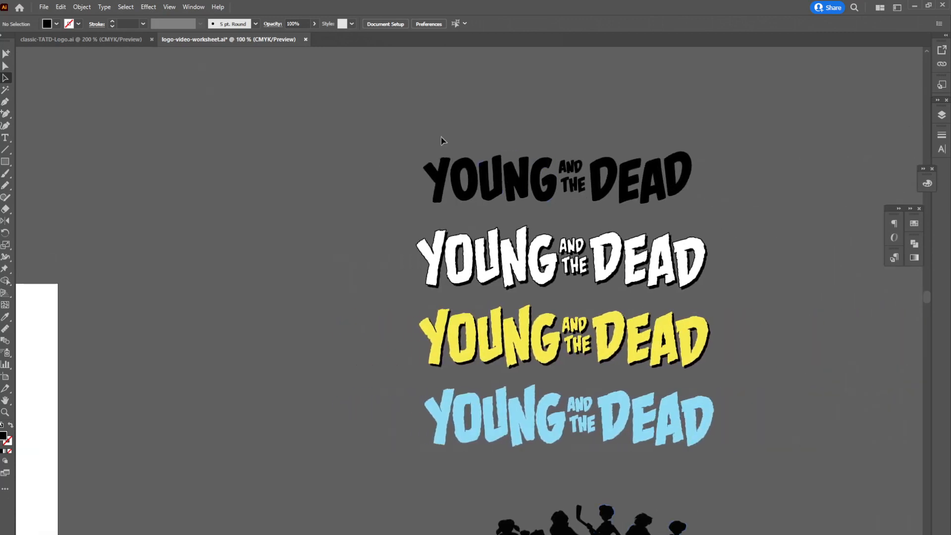
left_click_drag(407, 134, 299, 172)
left_click(222, 220)
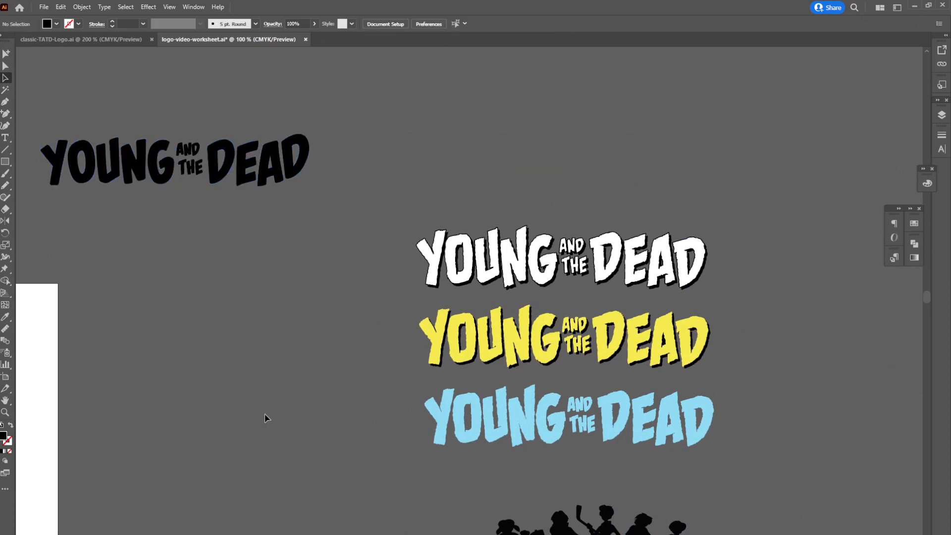
Move the rough-edged light blue YOUNG AND THE DEAD logo from the finished versions onto the artboard.
left_click_drag(401, 402, 237, 389)
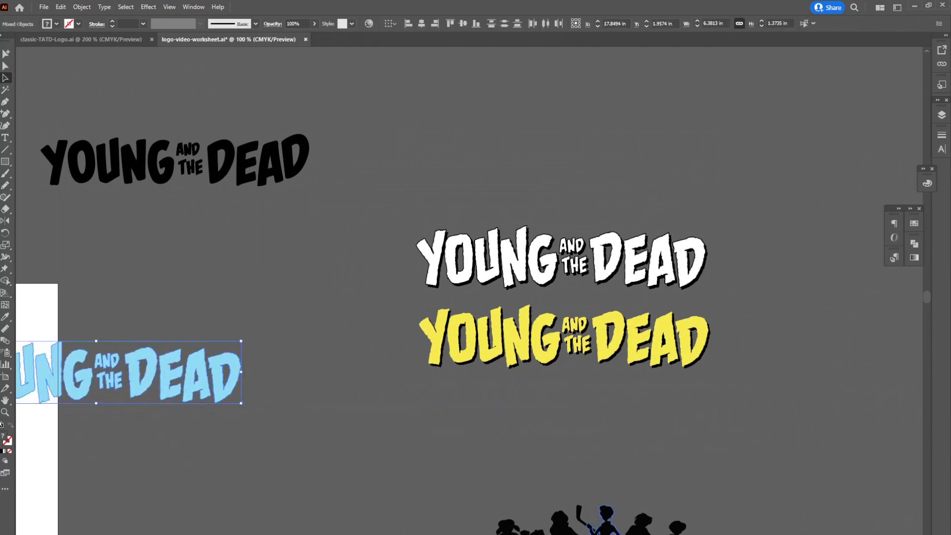
scroll(636, 480, "left", 15)
scroll(636, 480, "right", 6)
left_click_drag(675, 390, 405, 445)
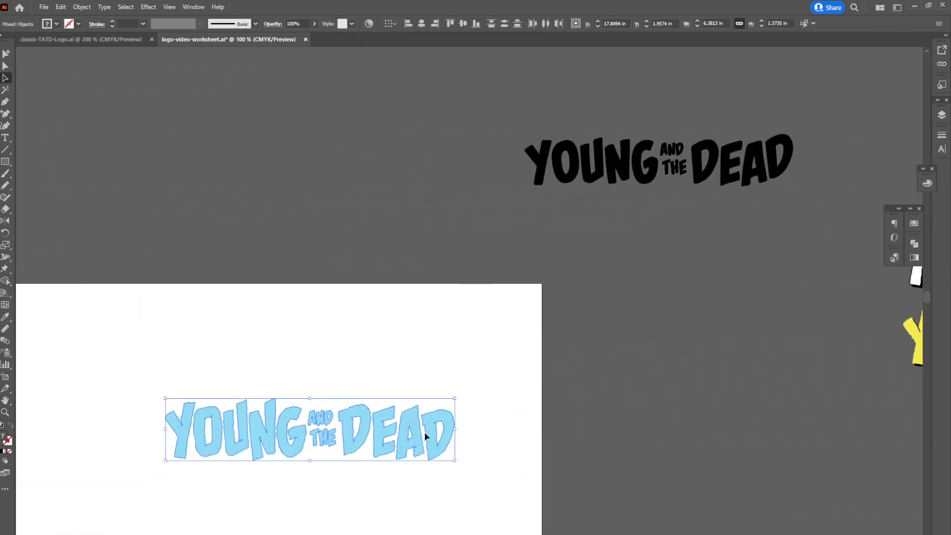
Move the whole smooth black logo onto the artboard, directly above the light blue logo, and deselect it.
left_click_drag(503, 128, 822, 221)
left_click_drag(787, 158, 434, 336)
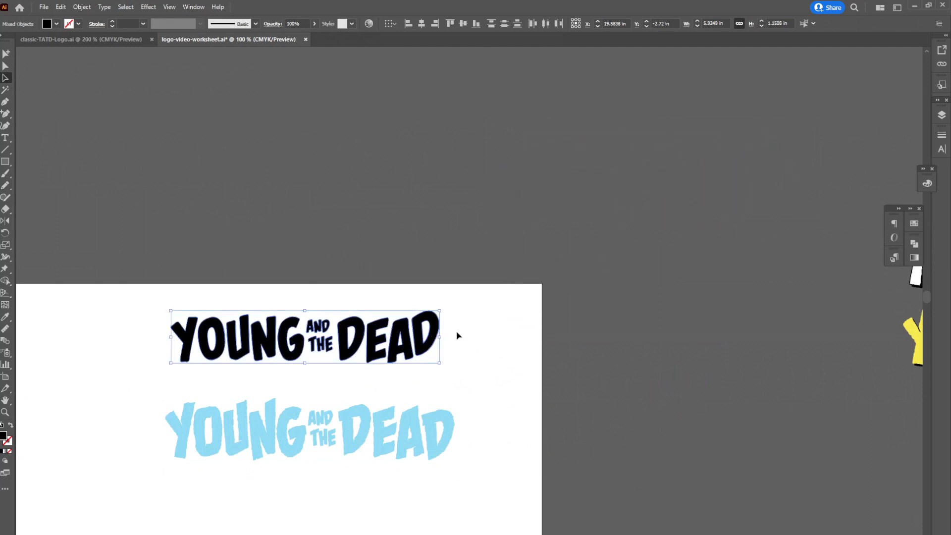
scroll(928, 290, "down", 5)
scroll(544, 322, "up", 3)
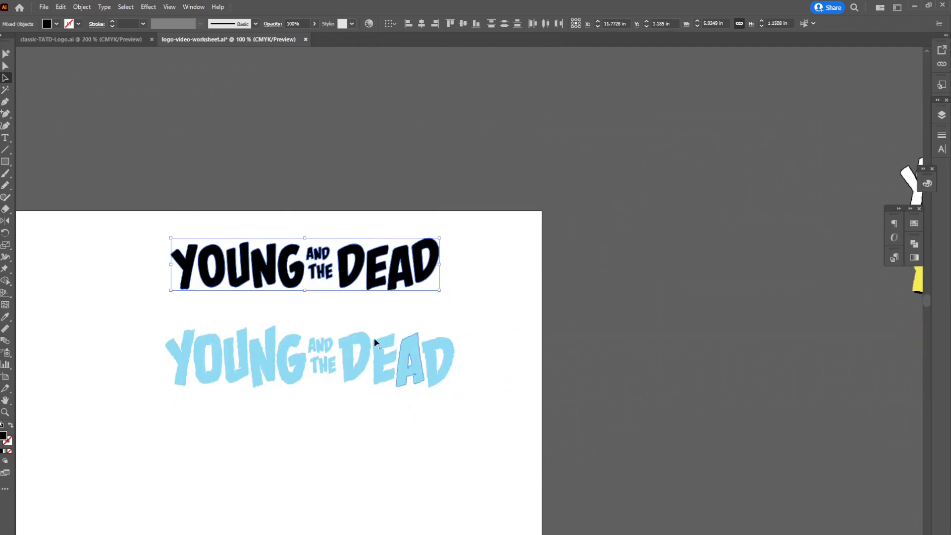
left_click(413, 296)
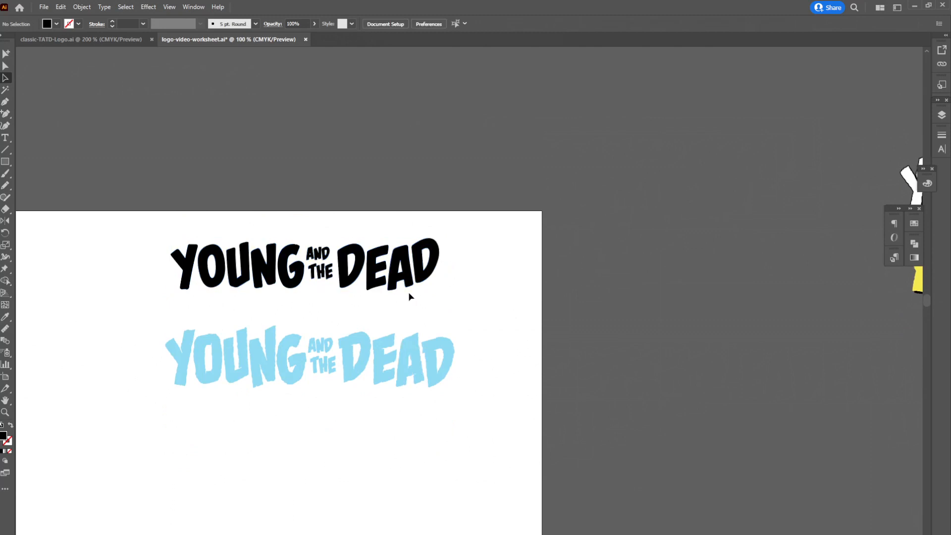
Duplicate the whole black logo into the empty space below the light blue logo and deselect the copy.
left_click(245, 270)
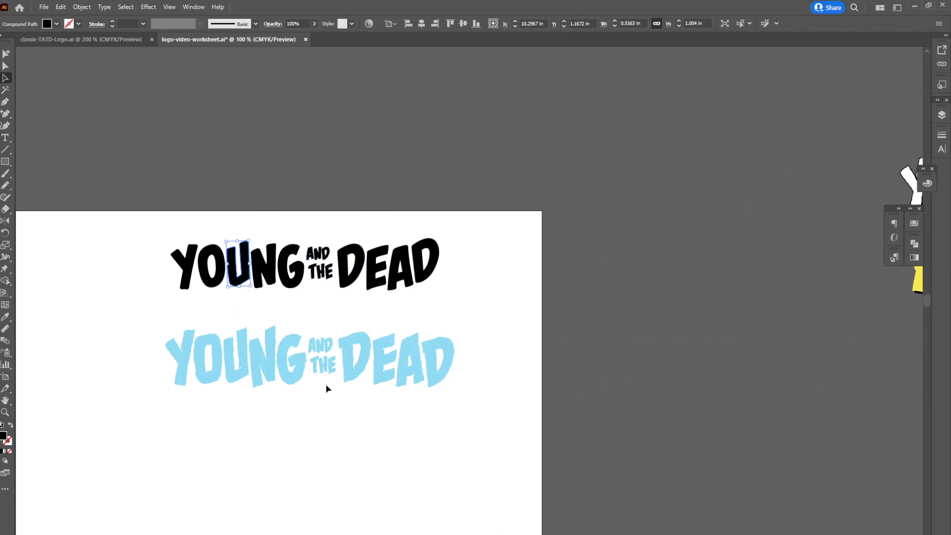
left_click(428, 278)
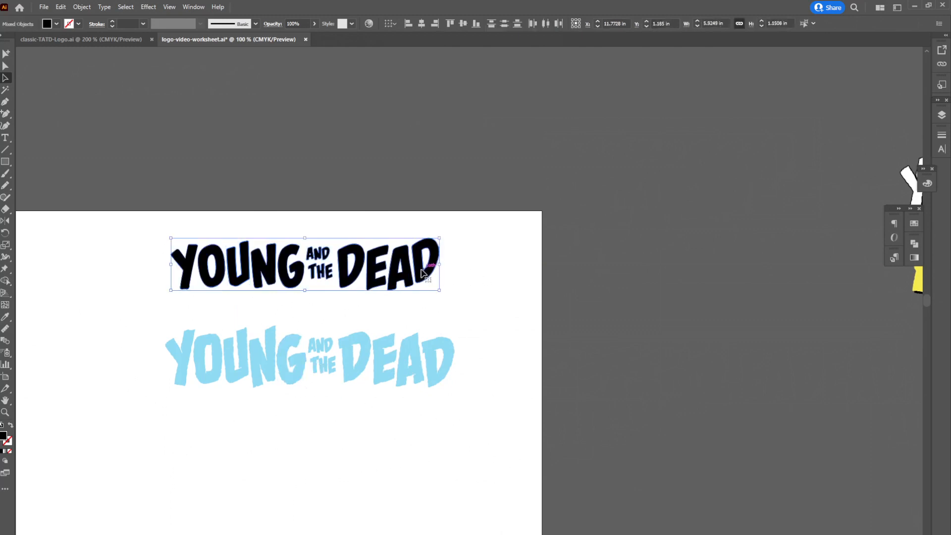
left_click_drag(428, 277, 436, 456)
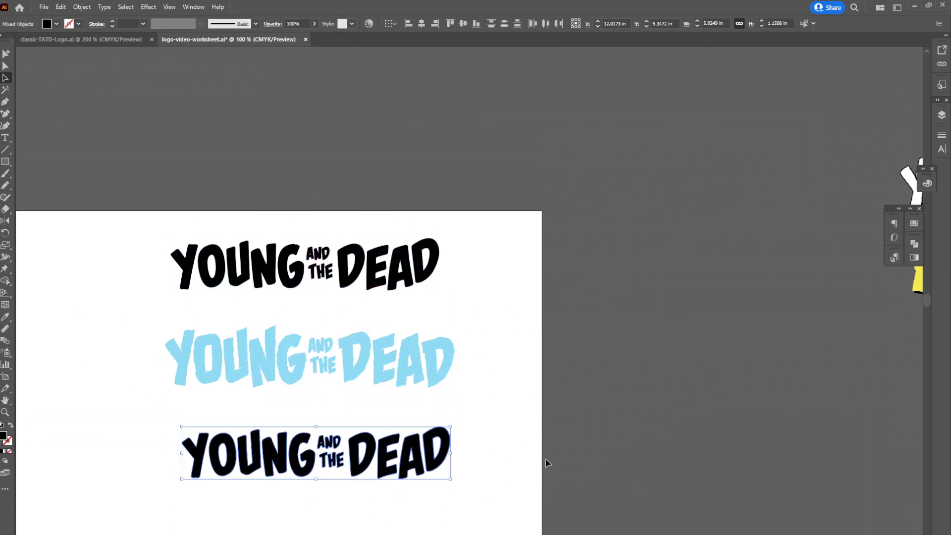
left_click(539, 458)
Duplicate the E of DEAD from the lower black logo into the blank area beside the light blue logo.
scroll(485, 452, "up", 3)
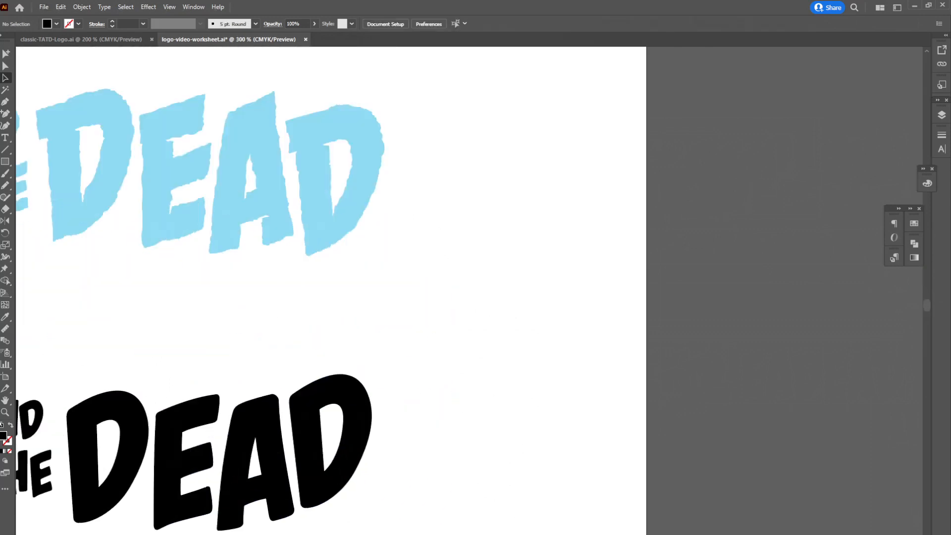
scroll(469, 290, "left", 12)
scroll(469, 290, "right", 1)
scroll(884, 360, "left", 1)
scroll(928, 308, "down", 3)
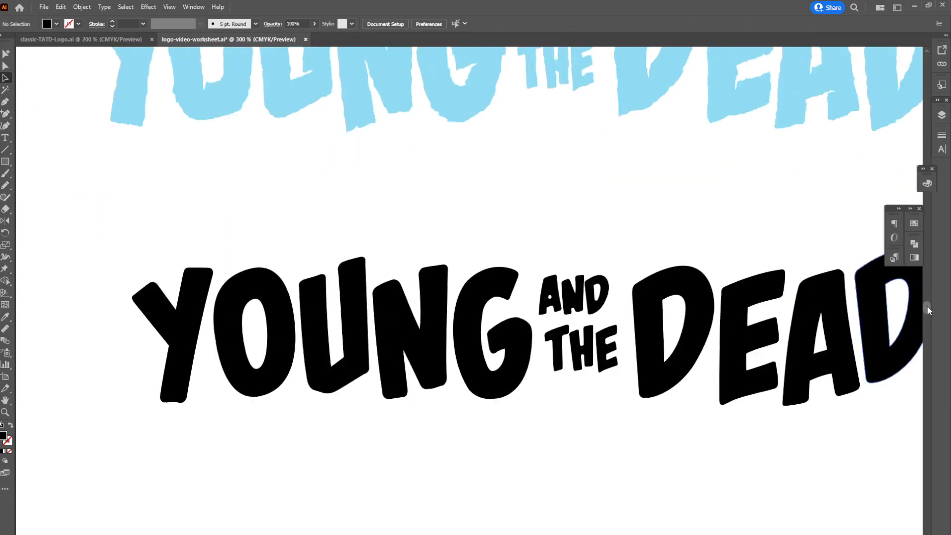
scroll(873, 335, "down", 1)
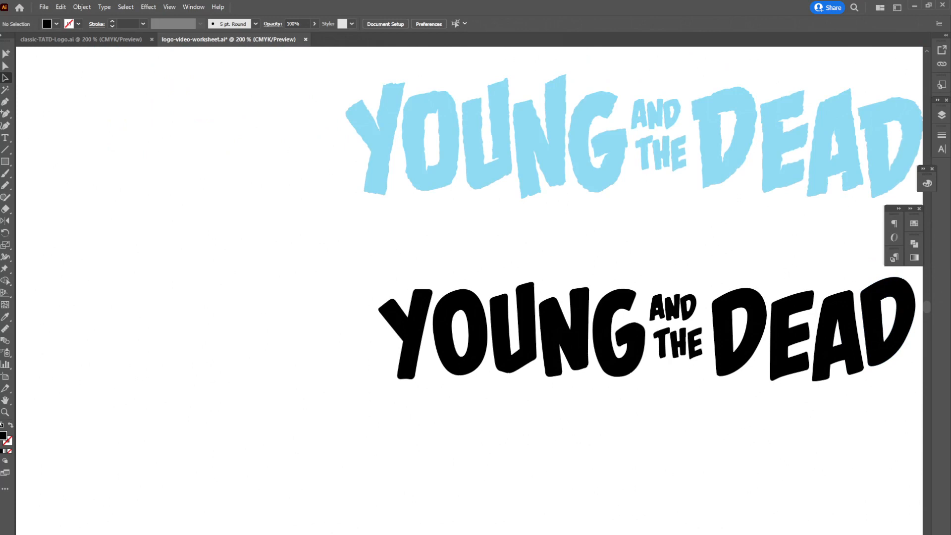
scroll(579, 348, "right", 5)
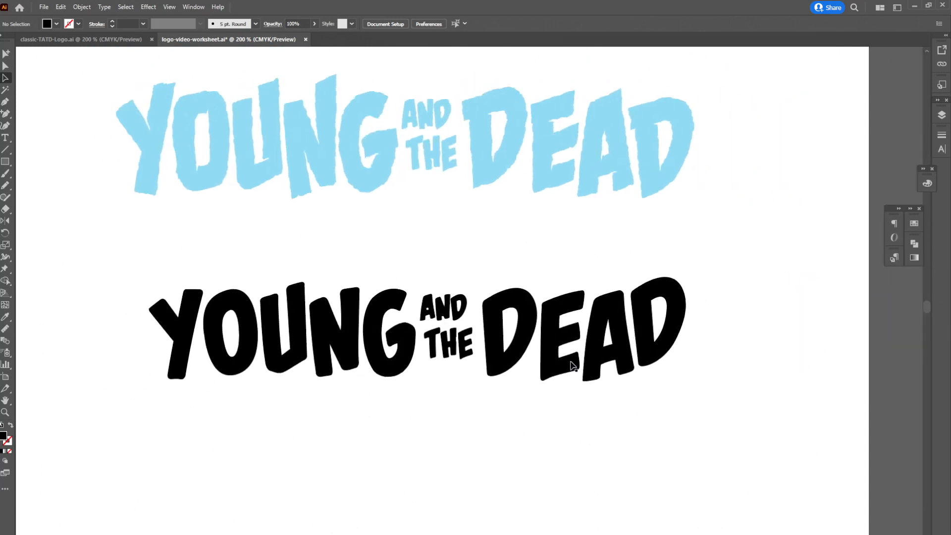
left_click(578, 348)
left_click_drag(568, 338, 757, 208)
left_click(761, 375)
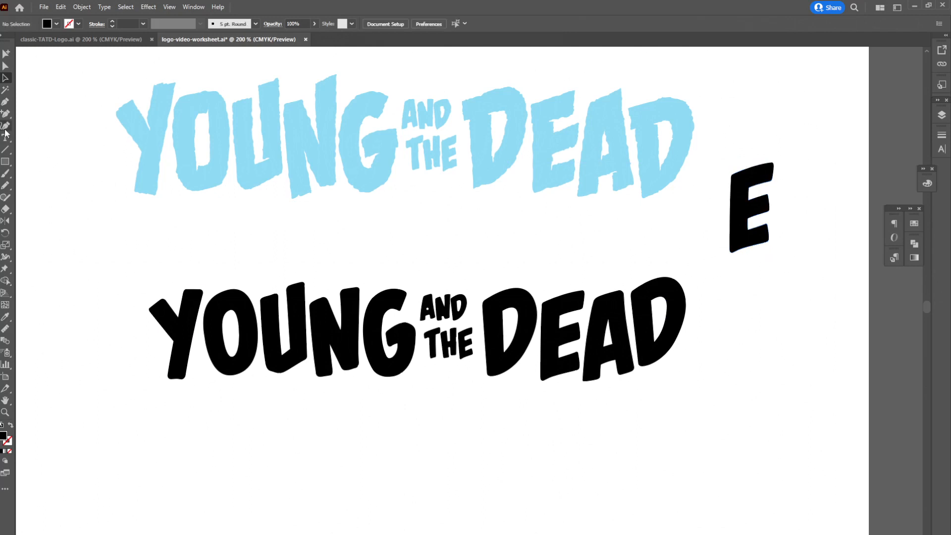
Remove the middle arm of the separate E by deleting its anchor points with the Direct Selection tool.
left_click(5, 209)
left_click(8, 69)
left_click(763, 208)
key("Delete")
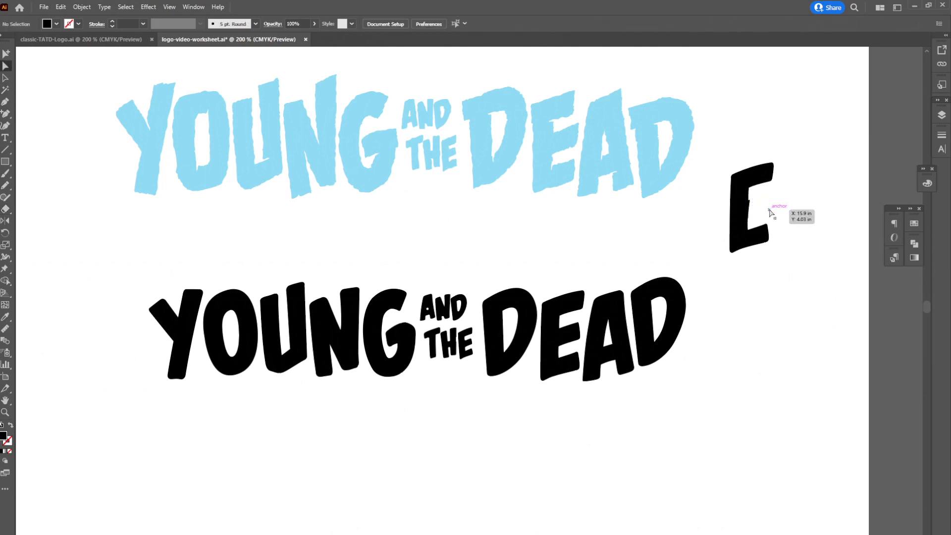
Draw a curved, slanted replacement middle arm on the separate E with the Pen tool and nudge it into place.
left_click(5, 101)
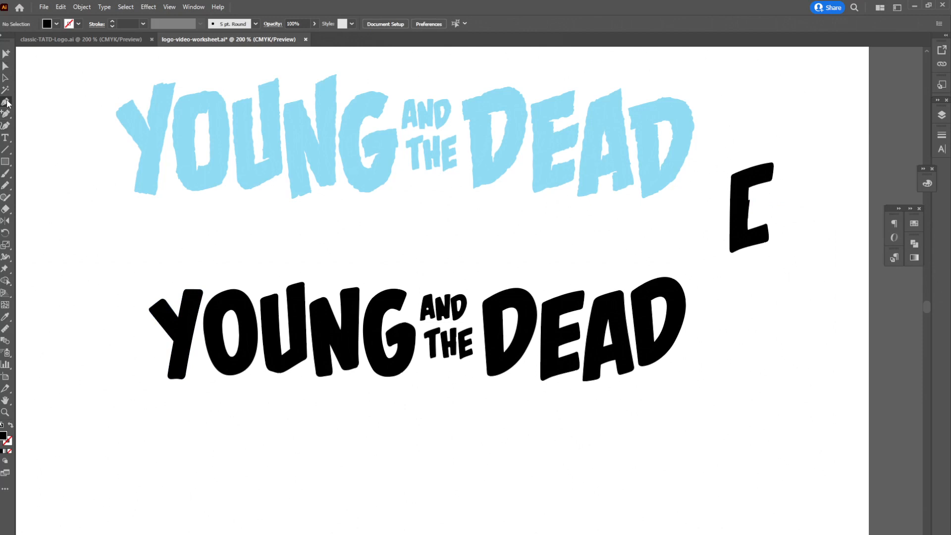
left_click(741, 210)
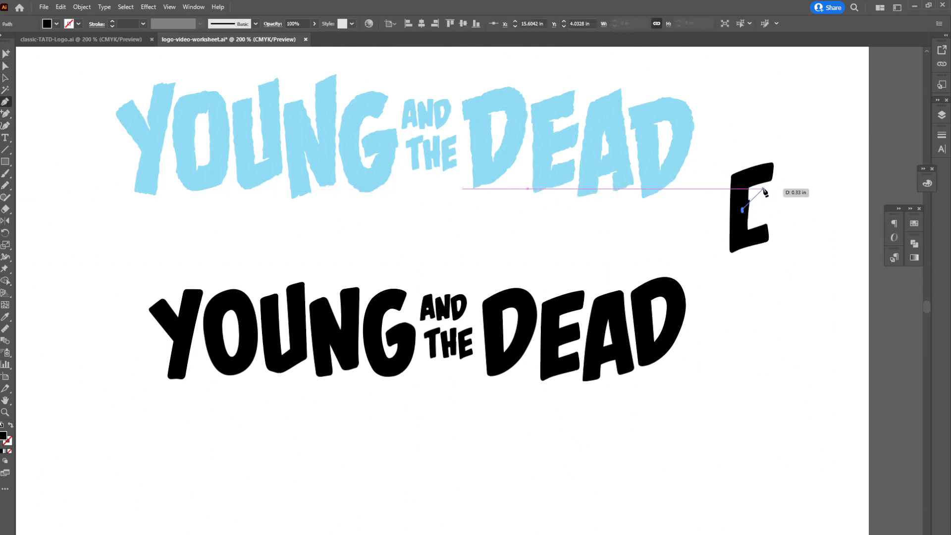
left_click_drag(765, 190, 734, 242)
left_click(763, 208)
left_click(742, 210)
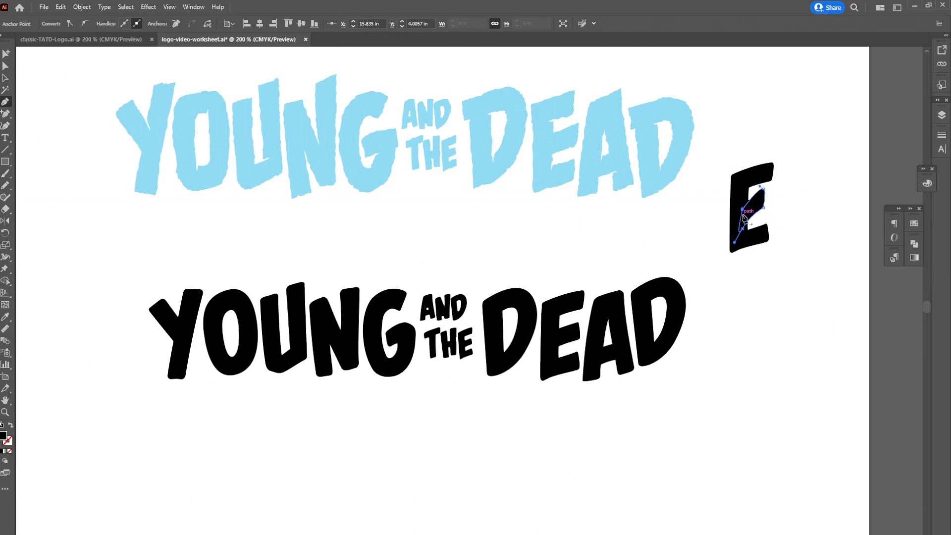
left_click(5, 78)
left_click(27, 85)
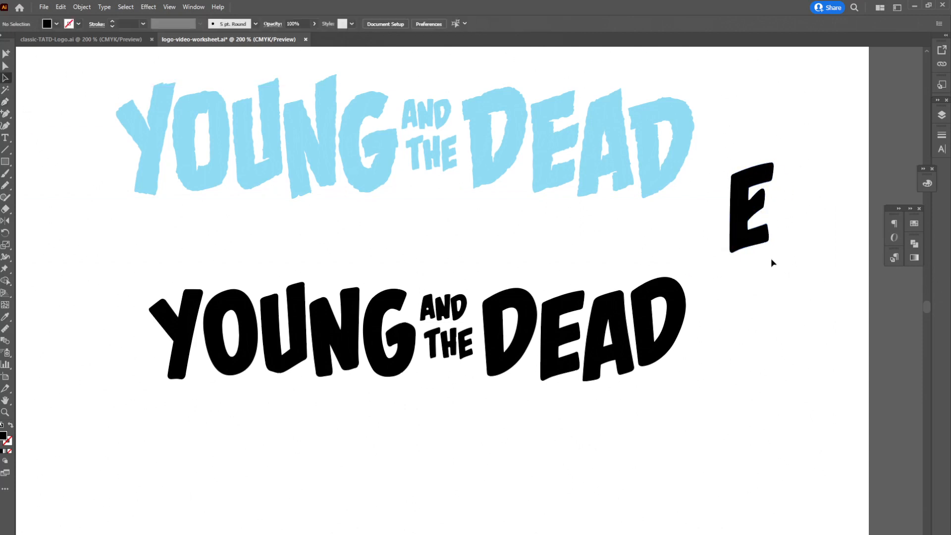
mouse_move(757, 203)
left_mouse_down()
mouse_move(756, 215)
mouse_move(756, 206)
left_mouse_up()
right_click(791, 210)
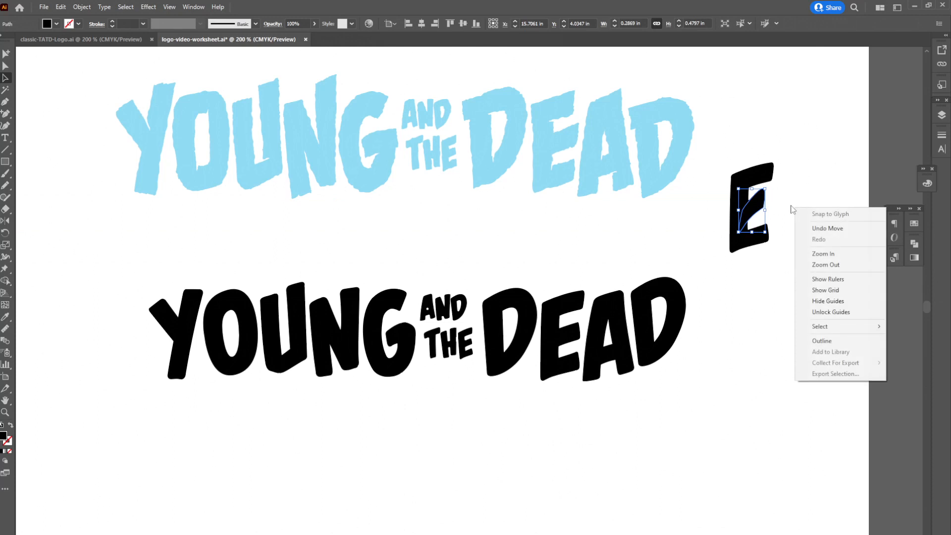
Draw a small four-sided black chip over the upper-left corner of the separate E with the Pen tool and deselect it.
left_click(5, 102)
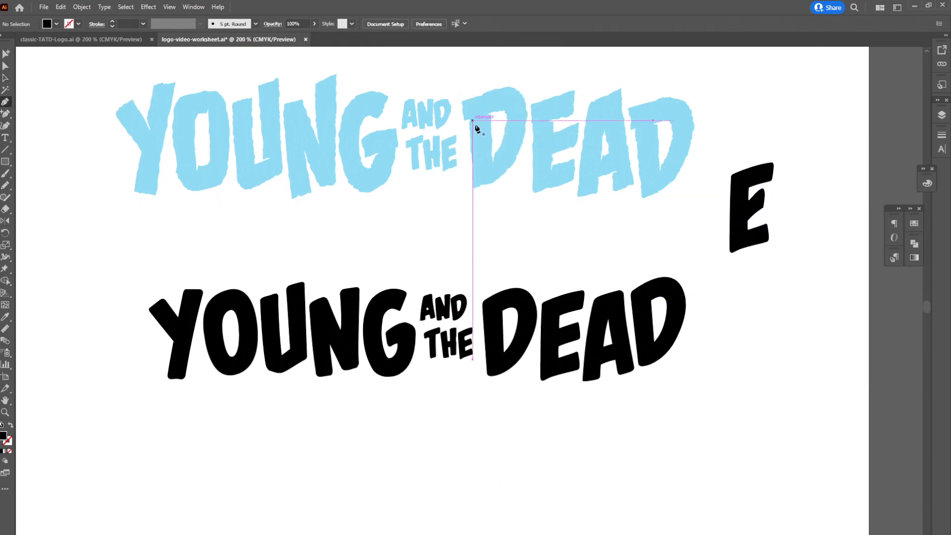
left_click(735, 173)
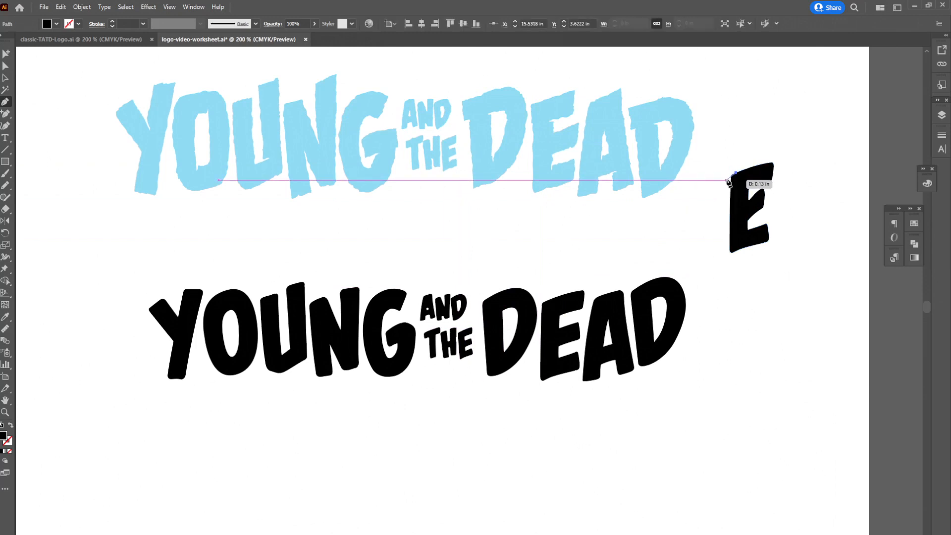
left_click(726, 180)
left_click(725, 196)
left_click(737, 192)
left_click(736, 173)
left_click(5, 66)
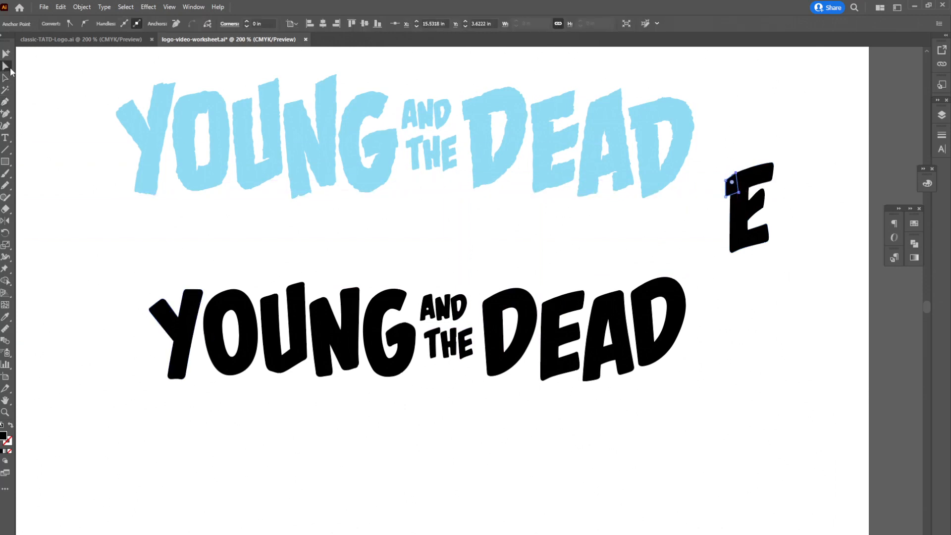
left_click(99, 317)
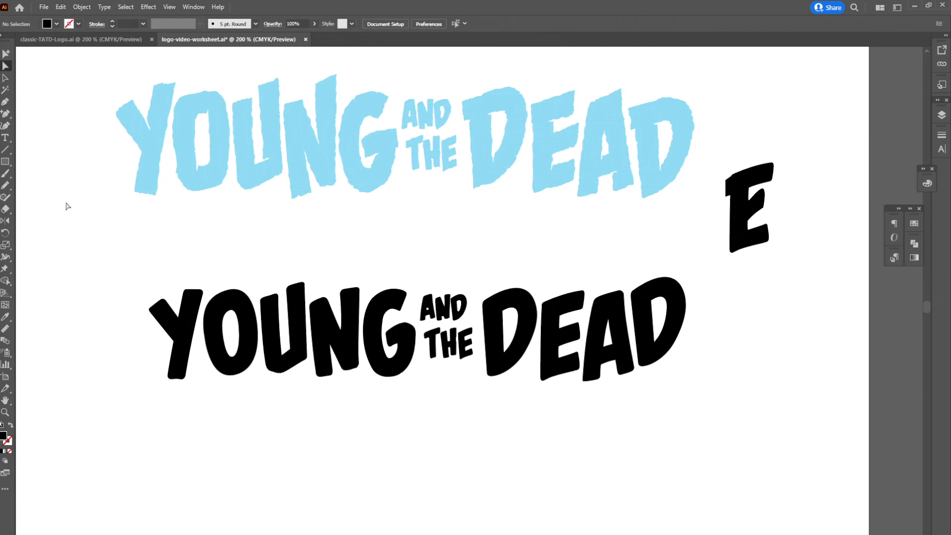
Draw a loose black shape with one curved edge above the separate E using the Pen tool, and delete it.
left_click(7, 103)
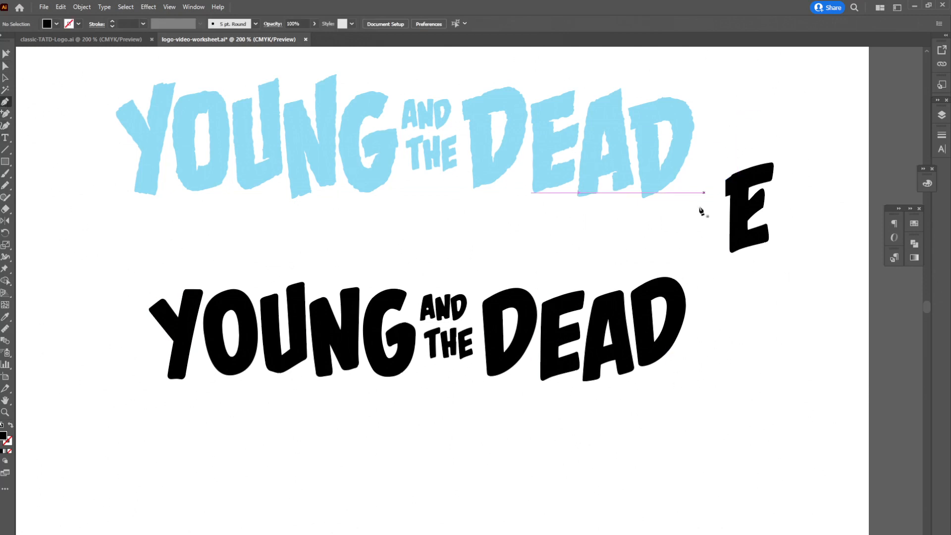
left_click(729, 145)
left_click(729, 126)
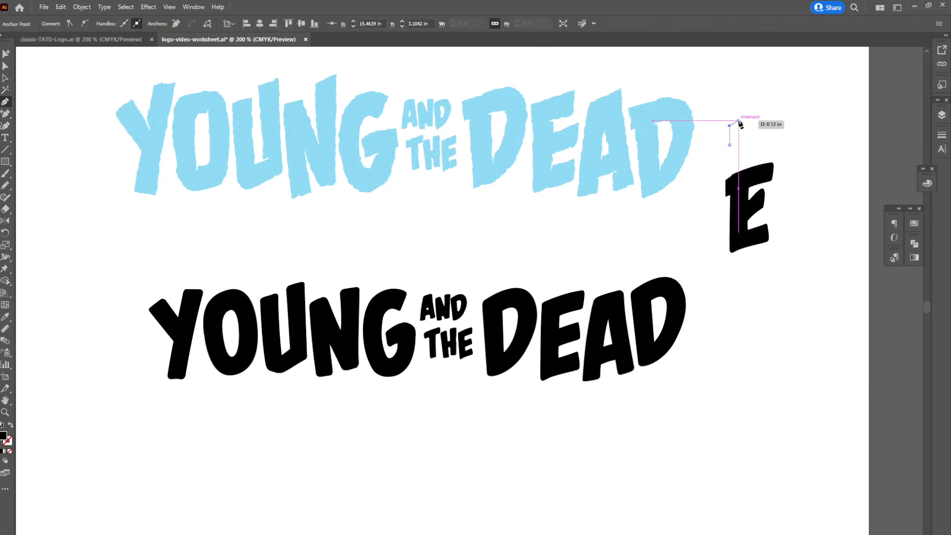
left_click_drag(738, 117, 763, 141)
left_click(744, 146)
left_click(730, 146)
key("a")
key("Delete")
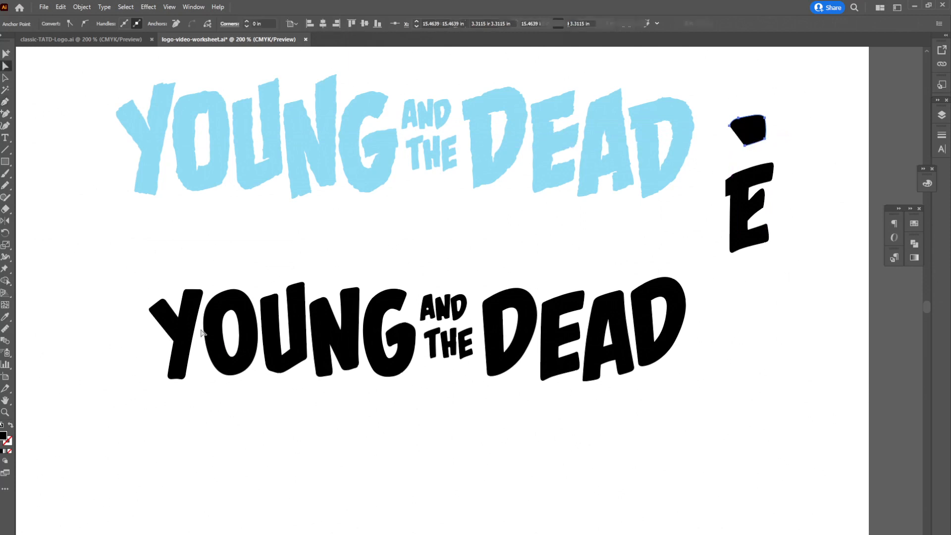
key("Delete")
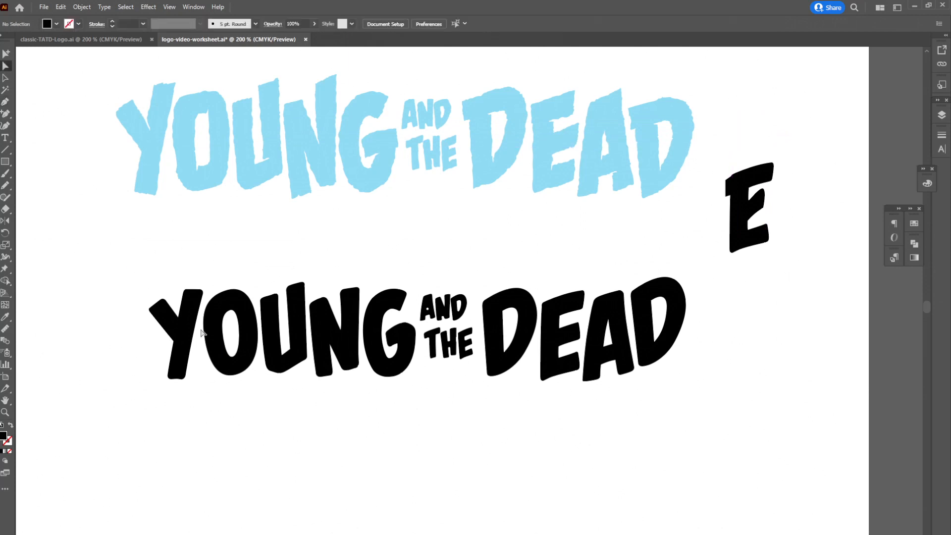
Look up the brush tools and duplicate the N of YOUNG into the blank area below the separate E.
left_click(6, 174)
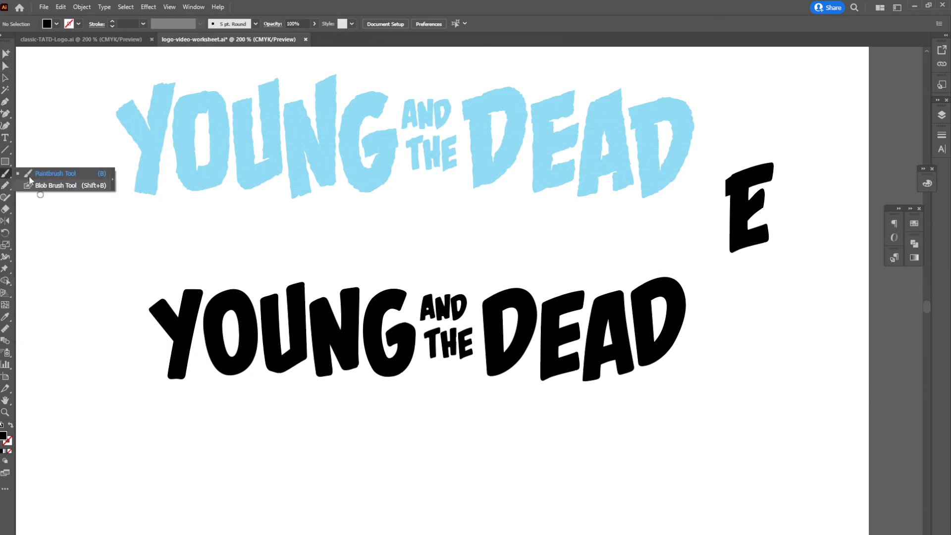
left_click(52, 174)
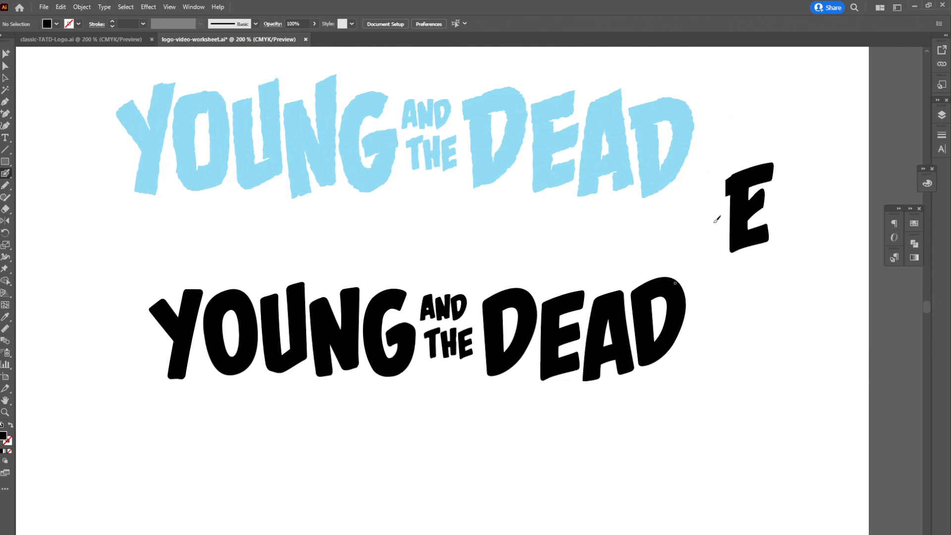
left_click(6, 66)
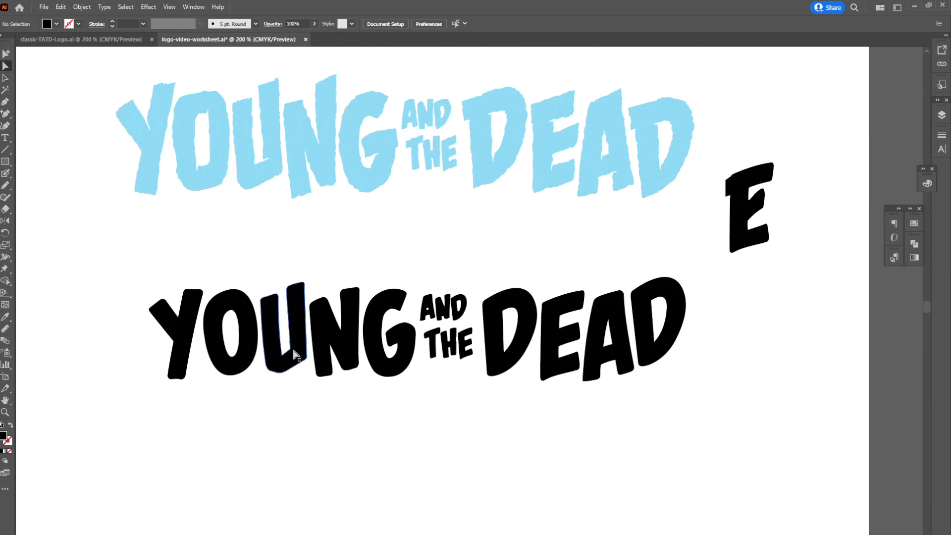
left_click_drag(353, 364, 799, 375)
left_click(790, 408)
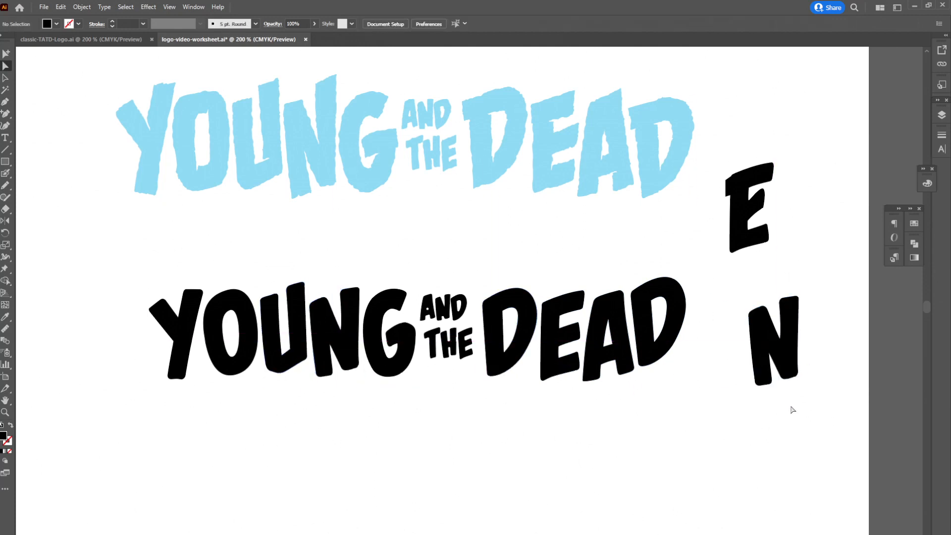
Paint a filled black extension onto the top of the separate N's right stem with the Blob Brush tool.
left_click(7, 174)
left_click_drag(799, 297, 785, 301)
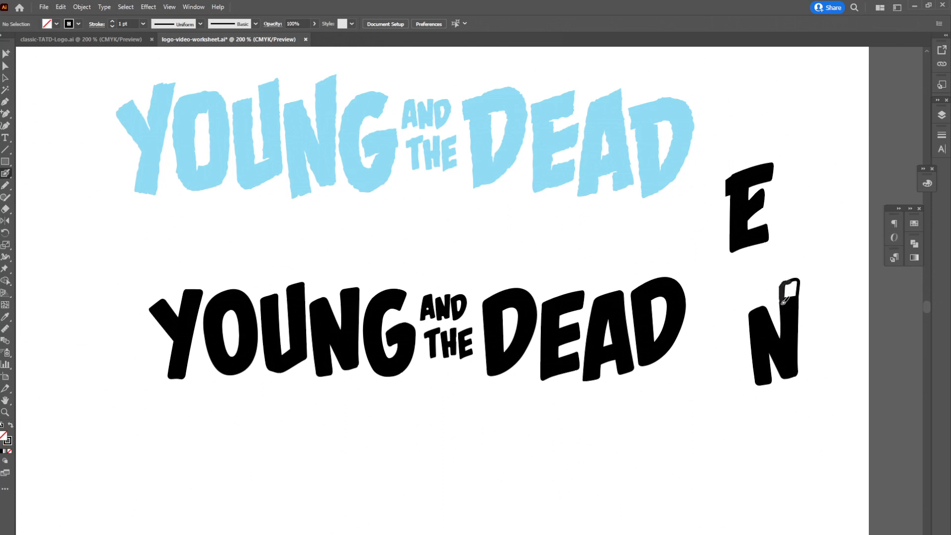
left_click_drag(797, 295, 794, 286)
left_click(6, 67)
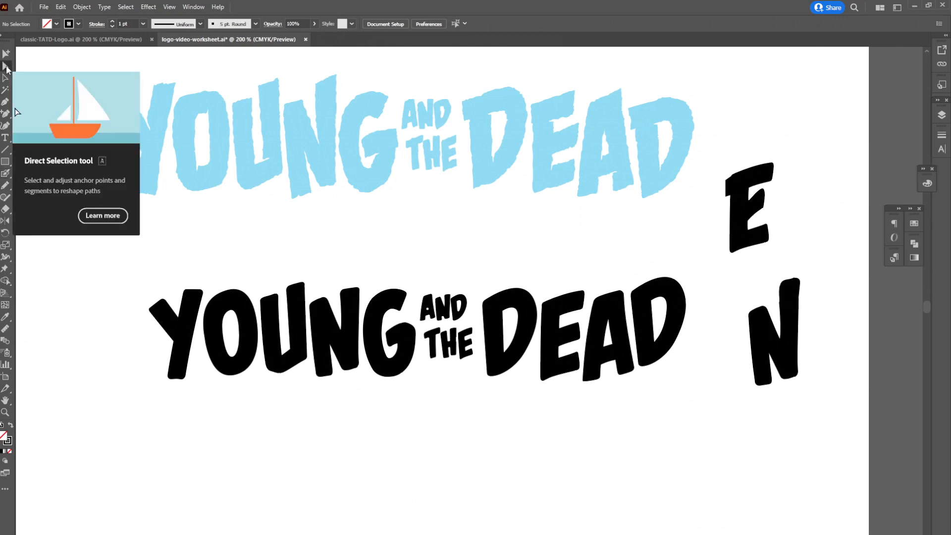
Nudge the separate N slightly and move all the artwork on the artboard into the empty area above it.
left_click(787, 362)
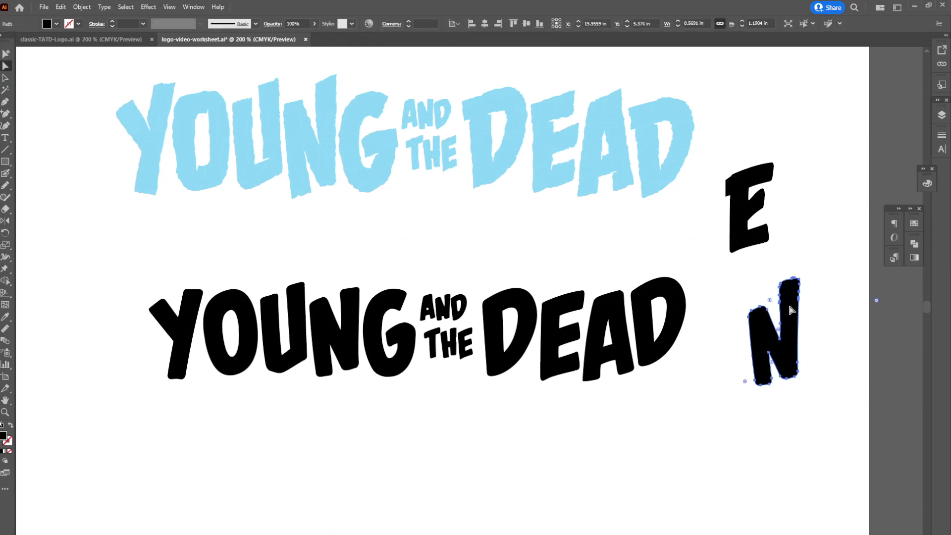
left_click_drag(791, 336, 787, 334)
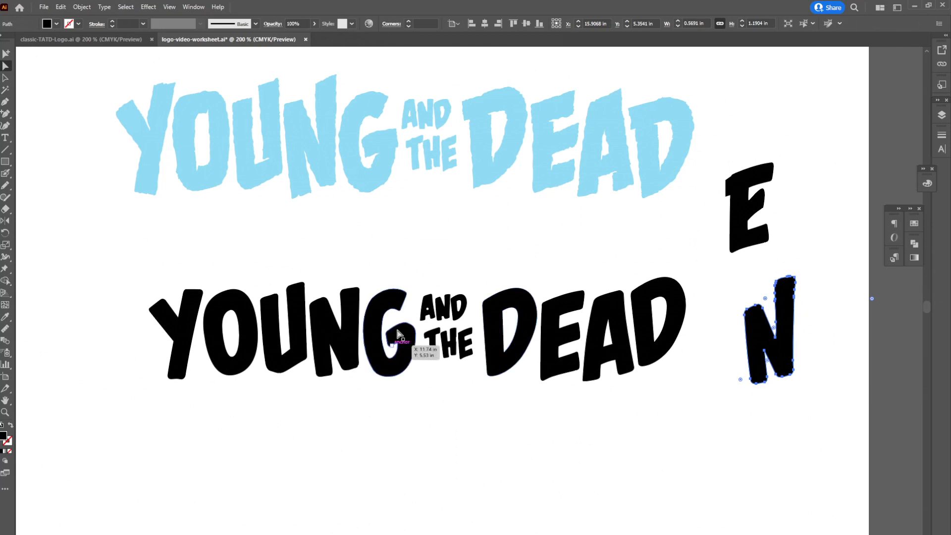
scroll(618, 362, "down", 5)
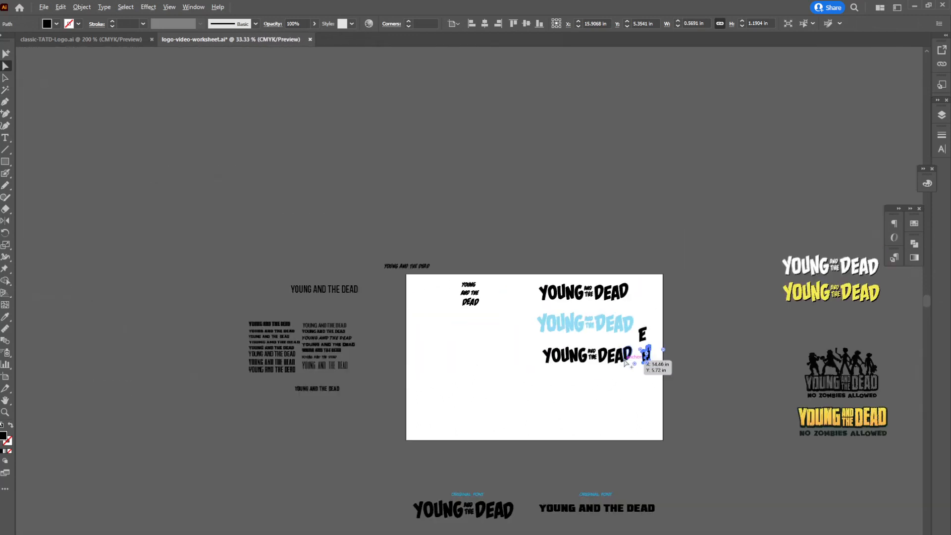
scroll(925, 299, "down", 1)
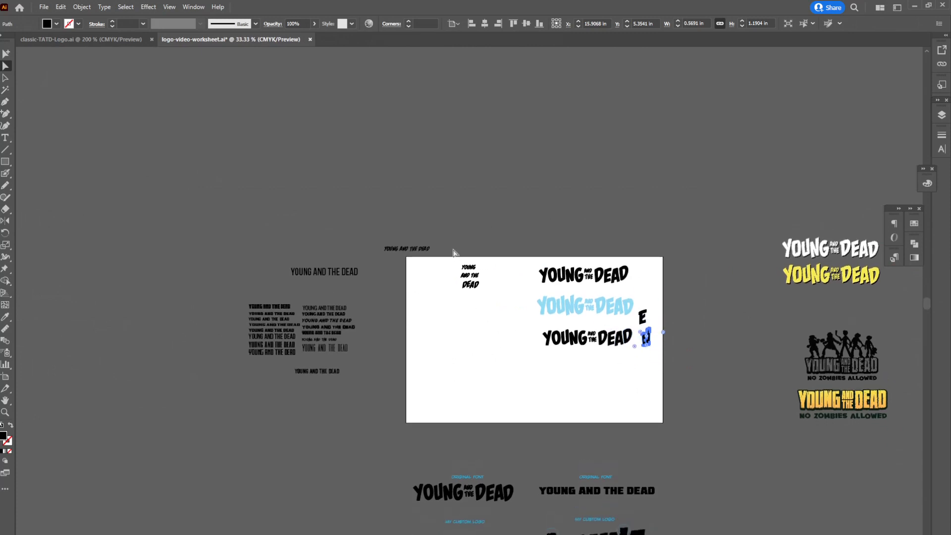
left_click_drag(450, 253, 700, 373)
left_click_drag(643, 342, 667, 141)
left_click_drag(928, 304, 925, 314)
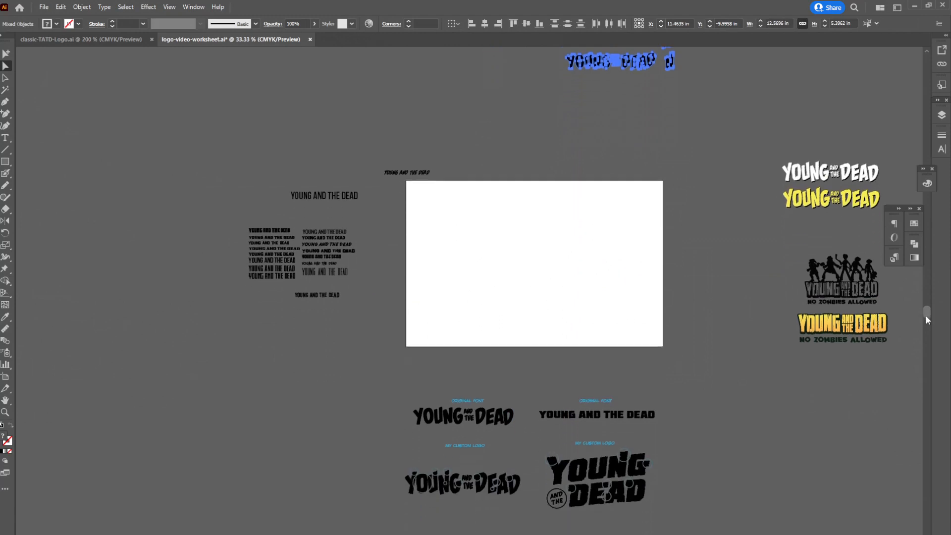
Move the four original-font and custom-logo samples from below onto the blank artboard and deselect them.
left_click_drag(399, 372, 660, 509)
left_click_drag(633, 476, 639, 304)
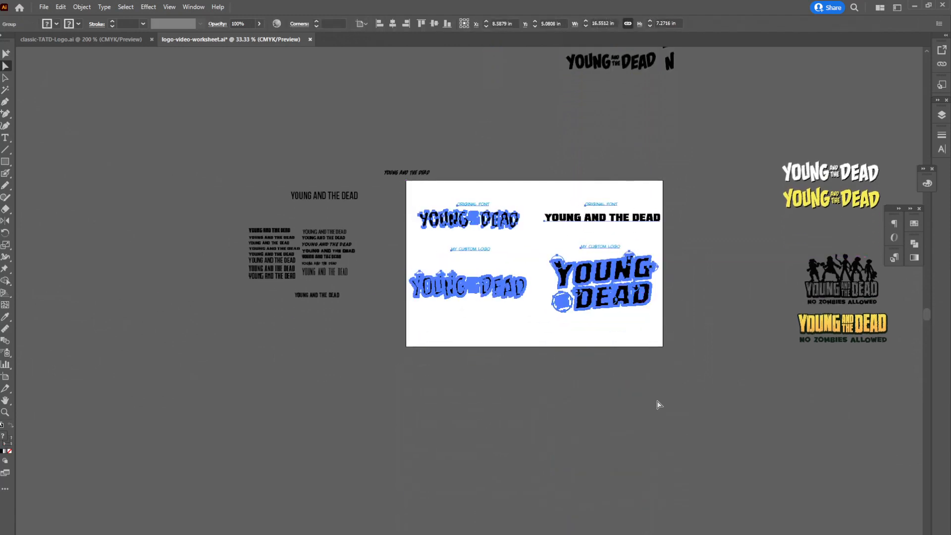
left_click(661, 394)
Compare the original-font lettering with both custom logos, examining the circled details on the customised letters.
scroll(677, 340, "up", 4)
left_click_drag(924, 325, 926, 312)
scroll(469, 290, "left", 15)
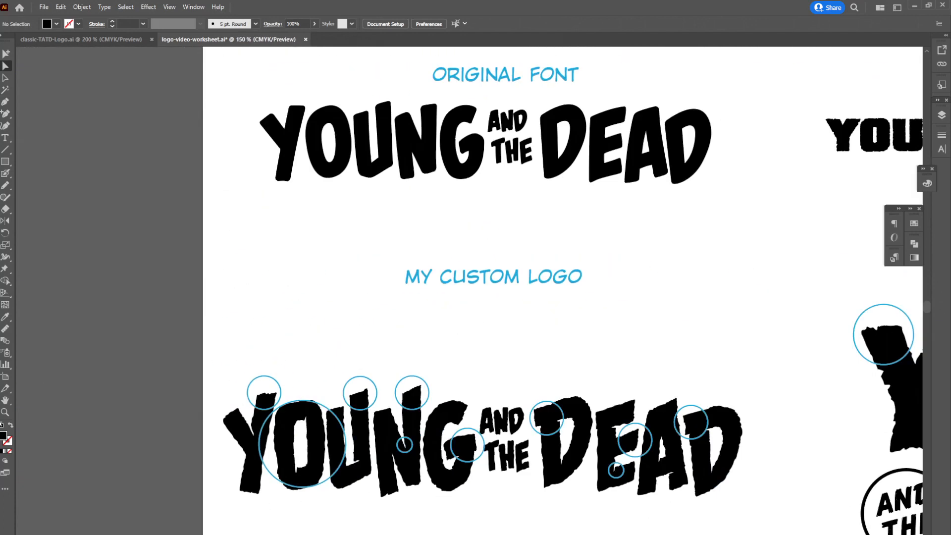
scroll(469, 290, "right", 10)
scroll(468, 290, "left", 5)
scroll(469, 290, "left", 5)
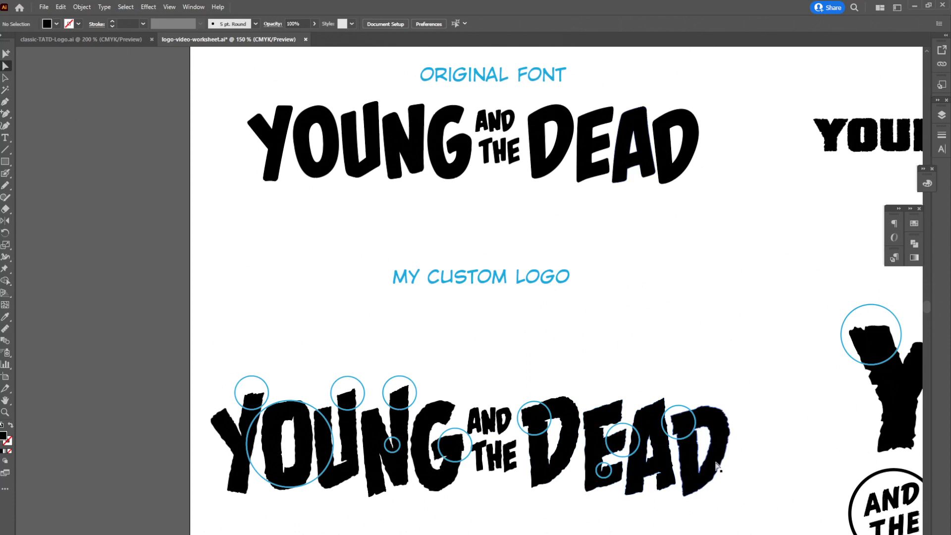
scroll(709, 142, "right", 10)
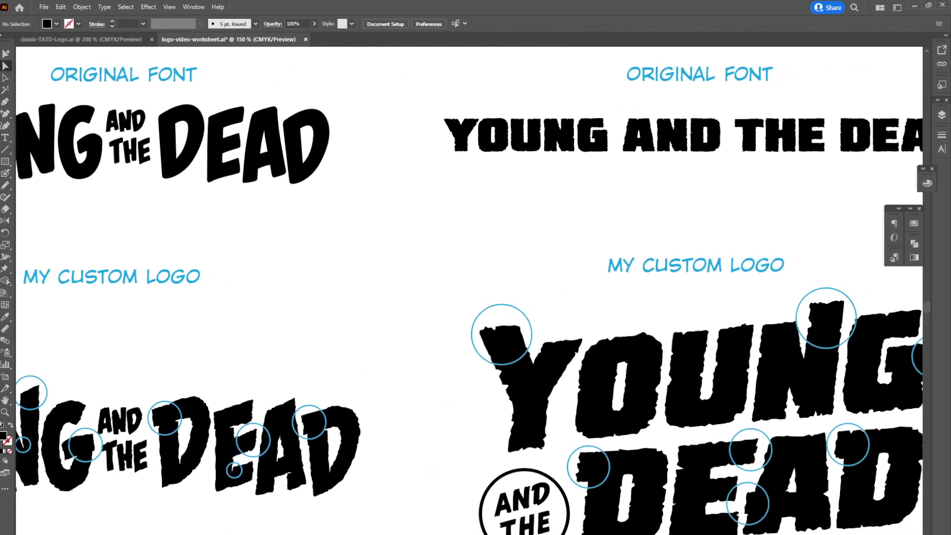
left_click_drag(719, 146, 710, 144)
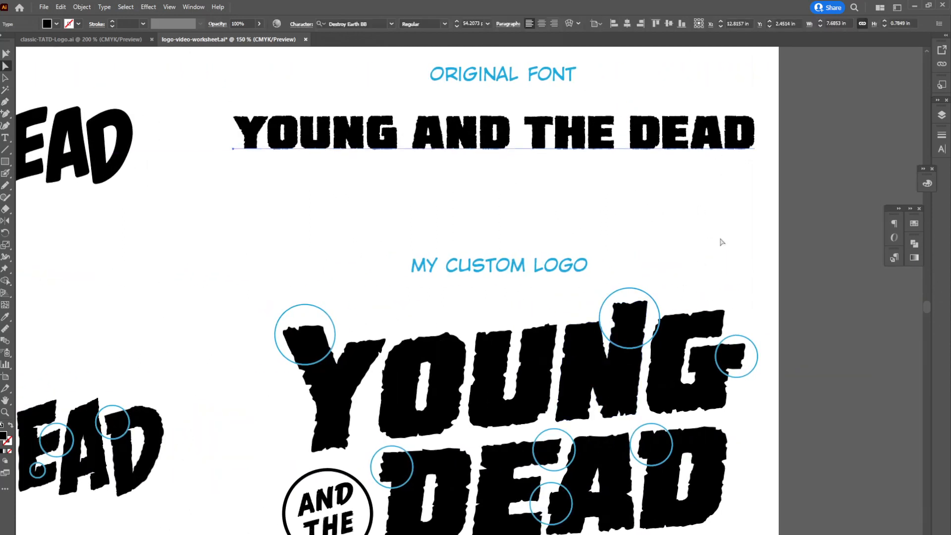
left_click_drag(927, 306, 927, 307)
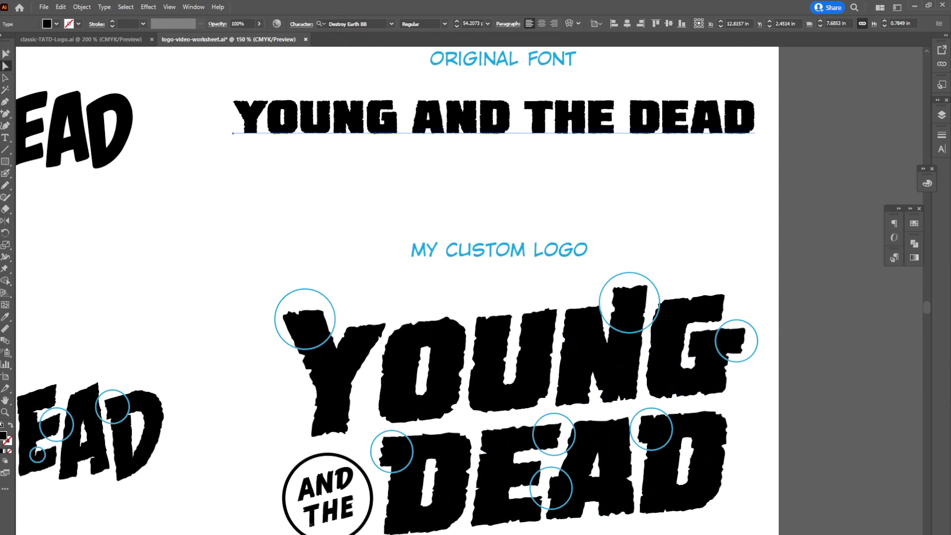
scroll(469, 290, "left", 20)
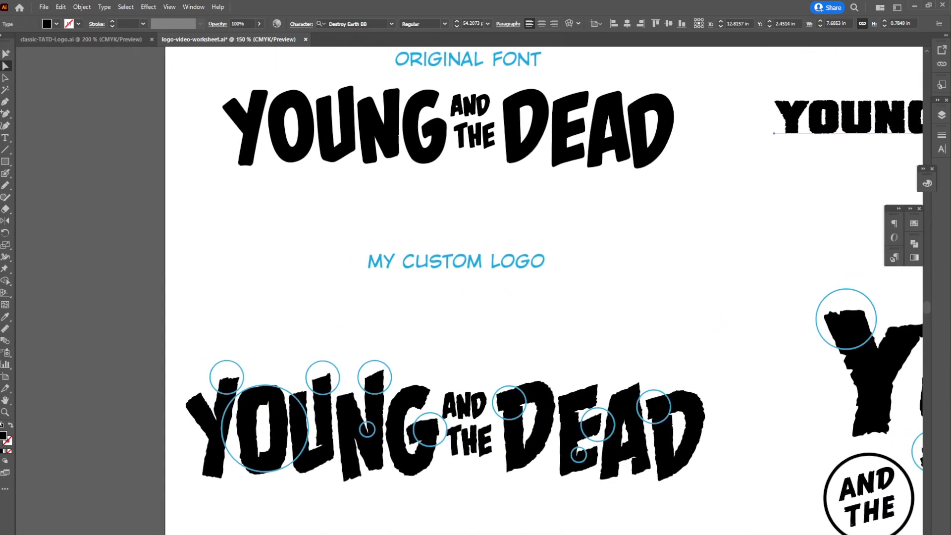
scroll(469, 290, "right", 1)
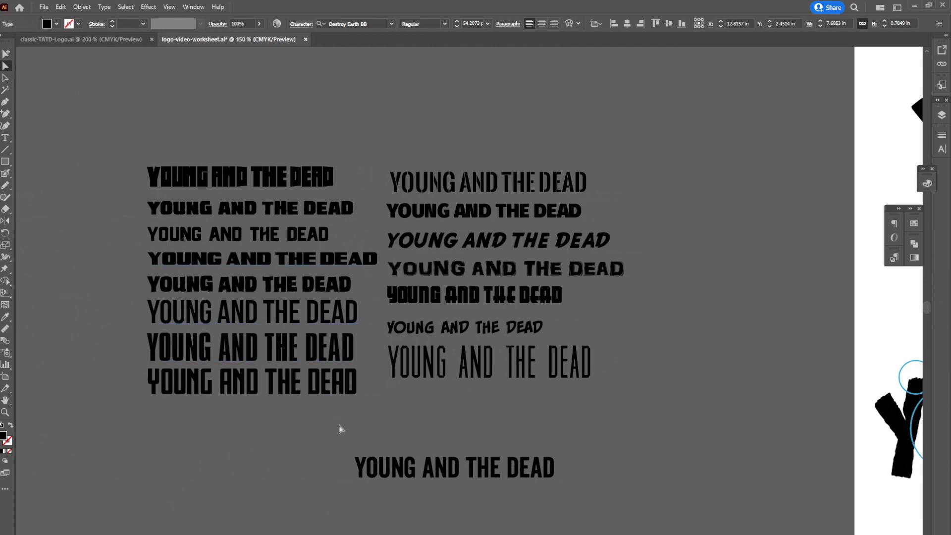
Duplicate the Fresno Black YOUNG AND THE DEAD sample from the font list and place the copy just above the artboard.
left_click_drag(347, 393, 832, 291)
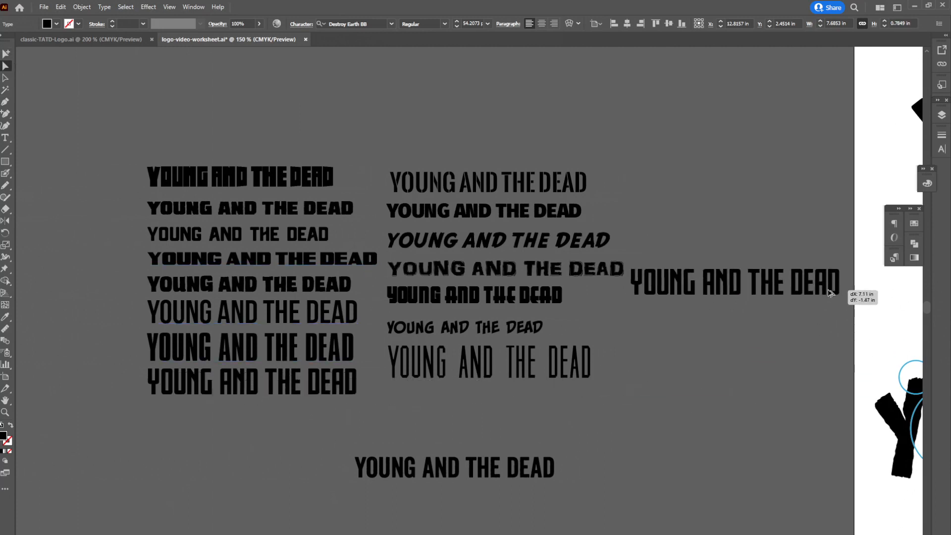
scroll(469, 291, "right", 10)
scroll(470, 290, "left", 5)
left_click_drag(55, 284, 775, 222)
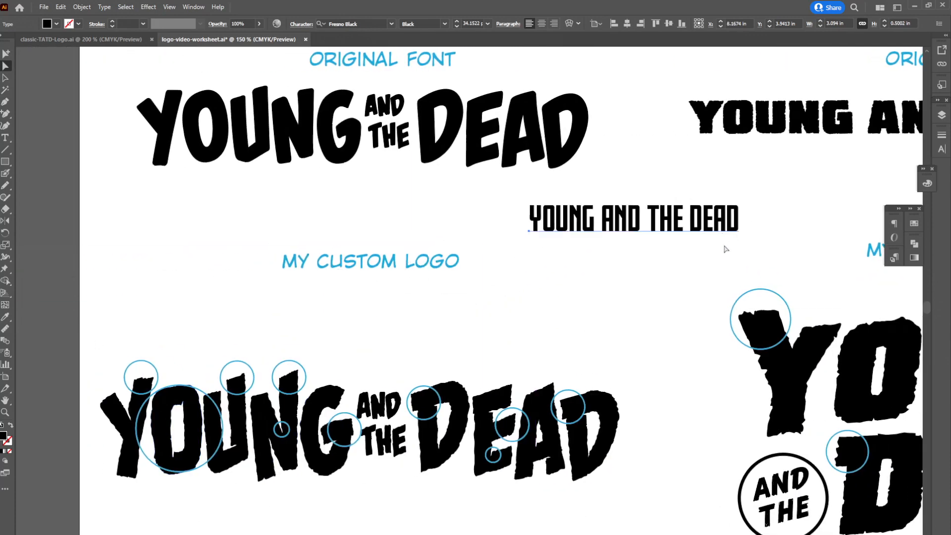
left_click_drag(697, 231, 725, 113)
scroll(712, 223, "down", 4)
left_click_drag(583, 164, 842, 355)
left_click_drag(813, 254, 598, 491)
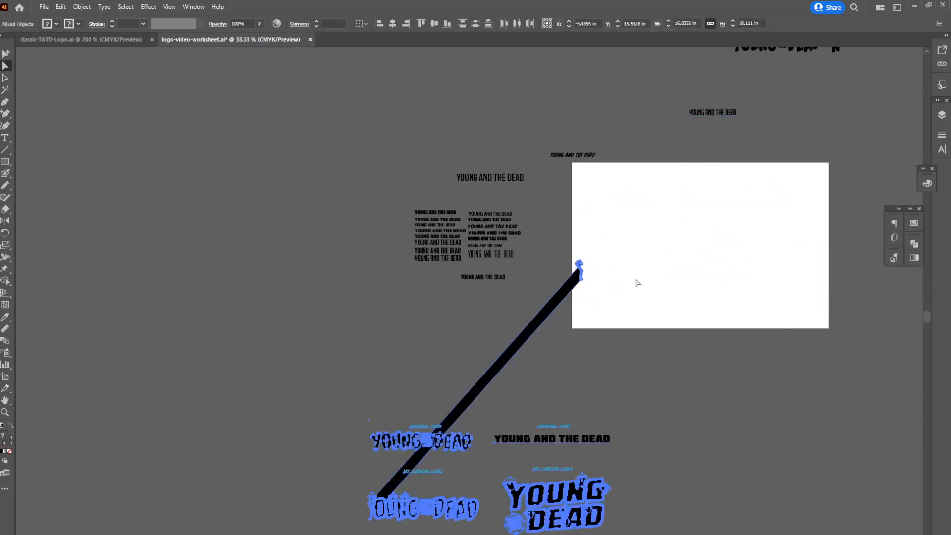
key("ctrl+z")
left_click(817, 308)
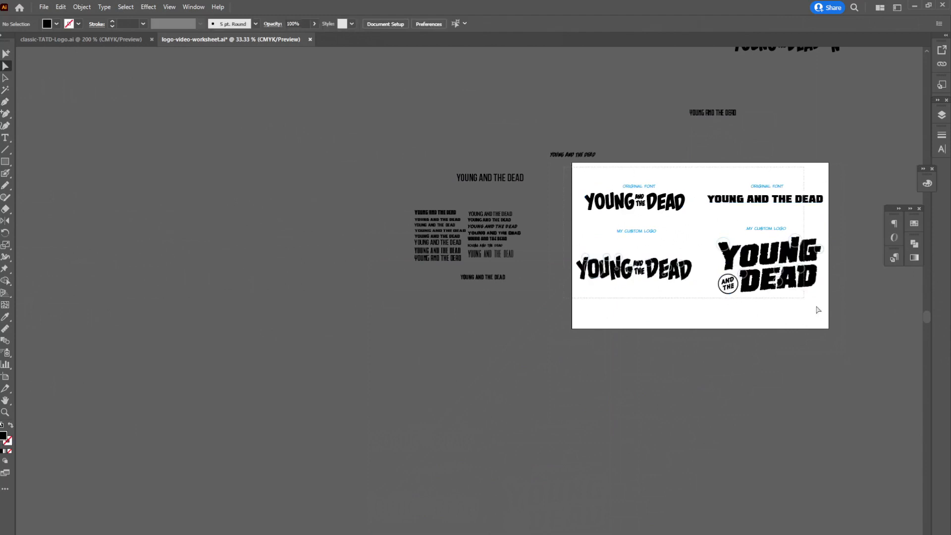
Move the logo comparison samples back below the artboard and place the Fresno Black copy on the blank artboard.
left_click(819, 262)
left_click_drag(819, 263, 577, 505)
left_click(726, 114)
left_click_drag(727, 118, 688, 221)
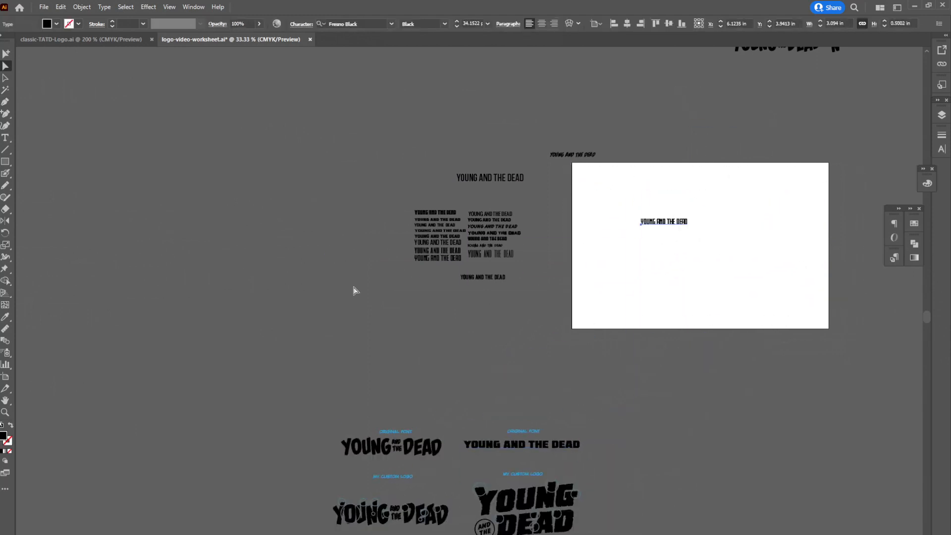
Scale the Fresno Black YOUNG AND THE DEAD text up proportionally to about 71 pt, roughly 6.46 in wide.
scroll(738, 208, "up", 4)
left_click(6, 77)
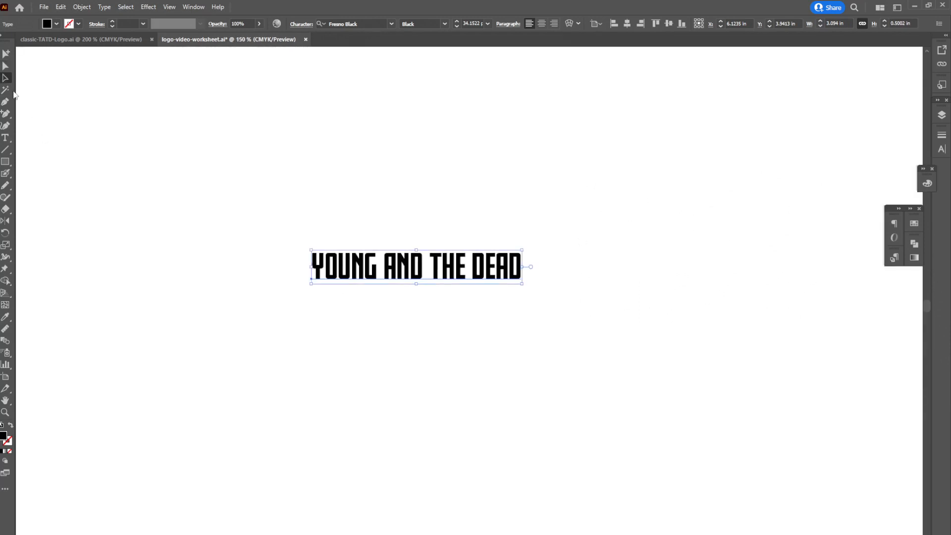
left_click_drag(525, 251, 744, 140)
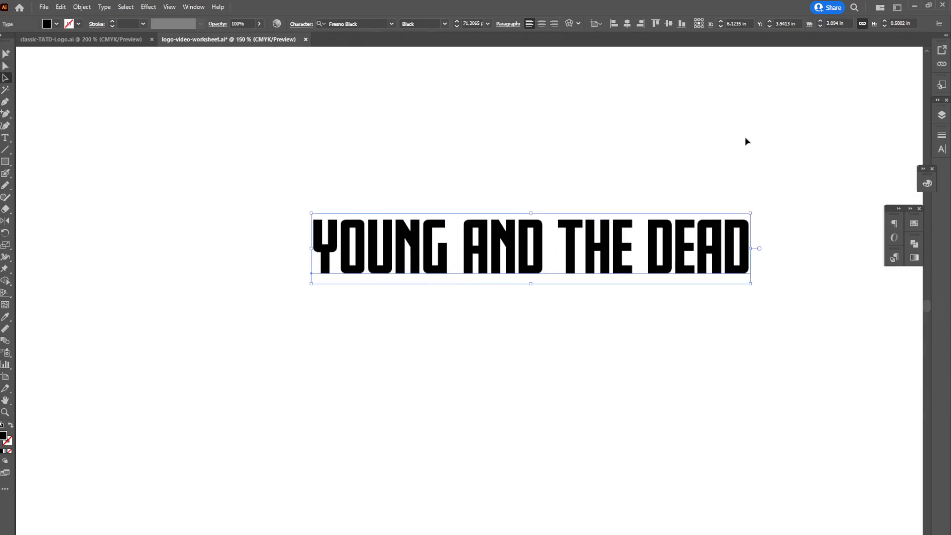
Expand the enlarged text into vector outlines and ungroup it into separate letters, leaving nothing selected.
left_click(77, 7)
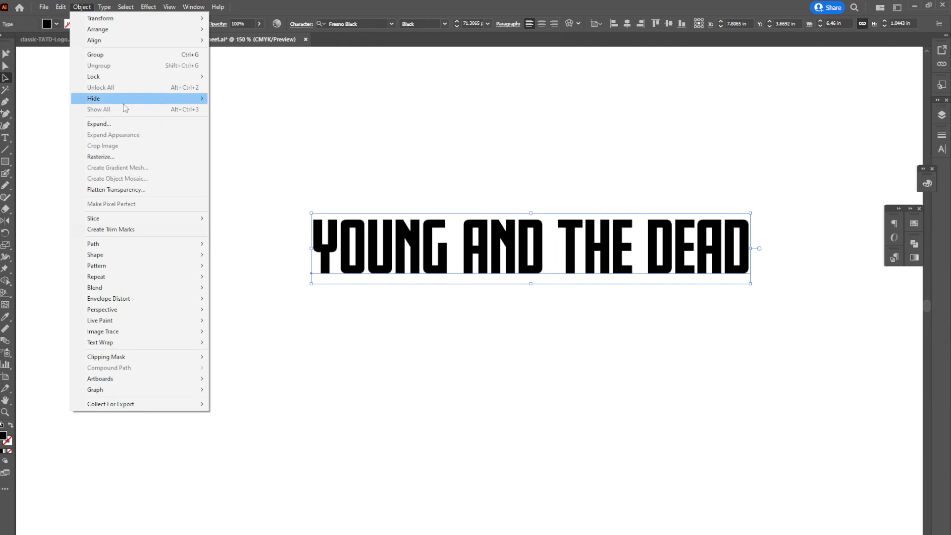
left_click(124, 122)
left_click(463, 349)
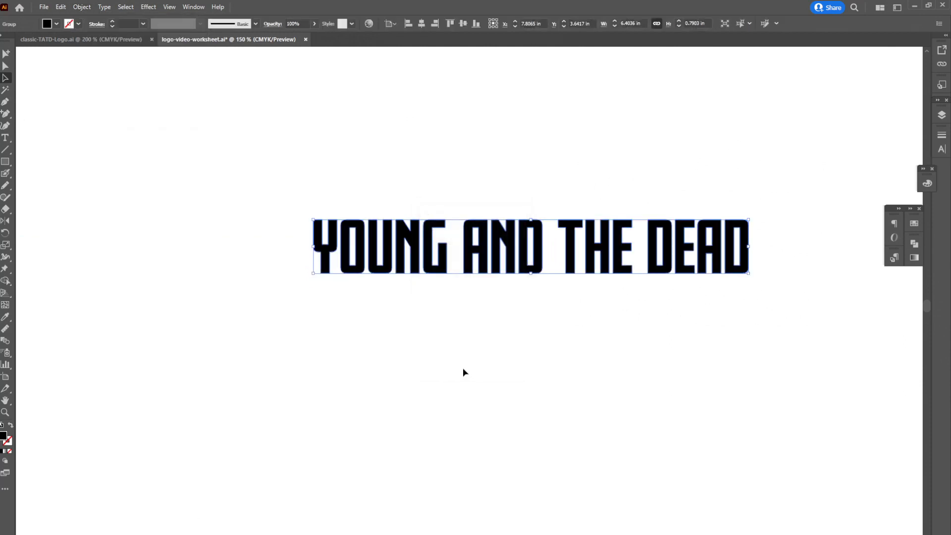
left_click(85, 7)
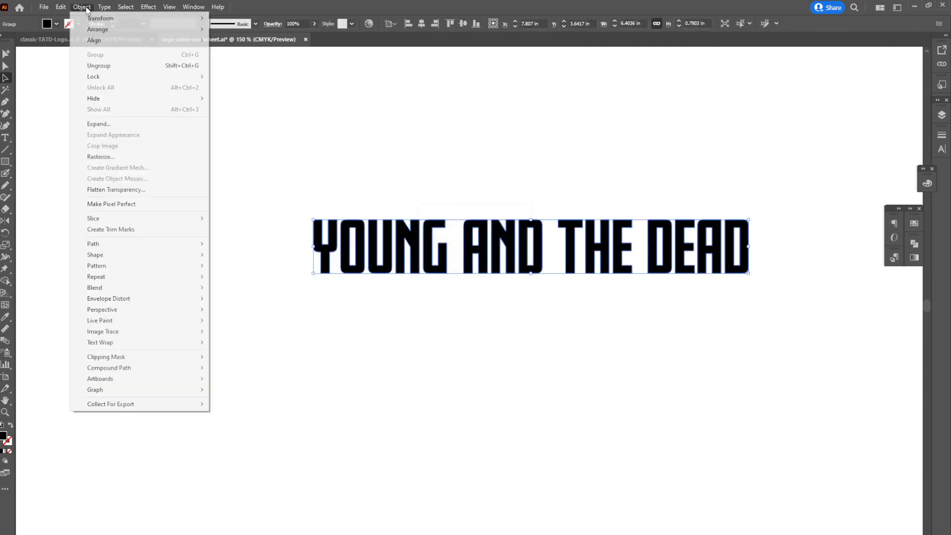
left_click(99, 64)
left_click(361, 389)
left_click(390, 272)
left_click(306, 474)
Draw a black rectangle about 0.18 by 0.09 in across the H's upper gap with the Rectangle tool, and delete it.
key("ctrl+plus")
key("ctrl+plus")
key("ctrl+plus")
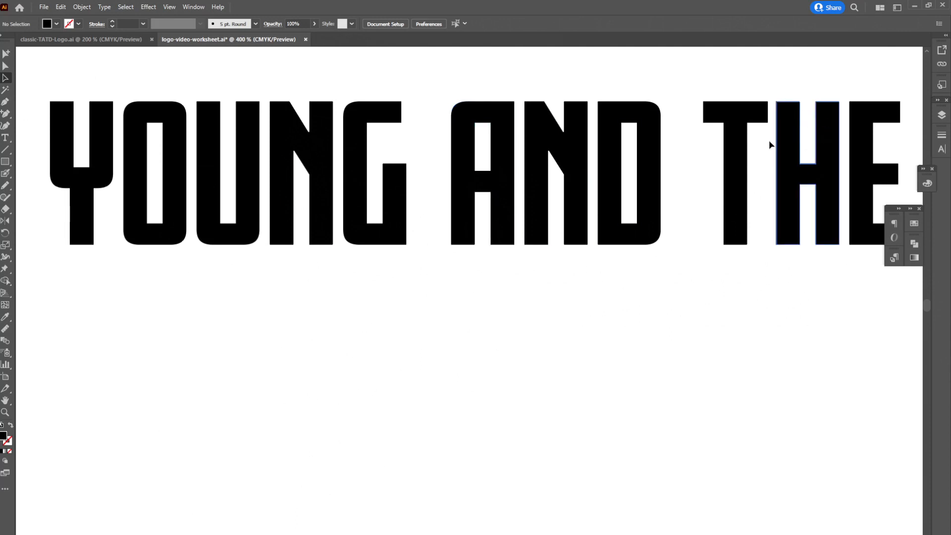
key("m")
left_click_drag(793, 131, 826, 146)
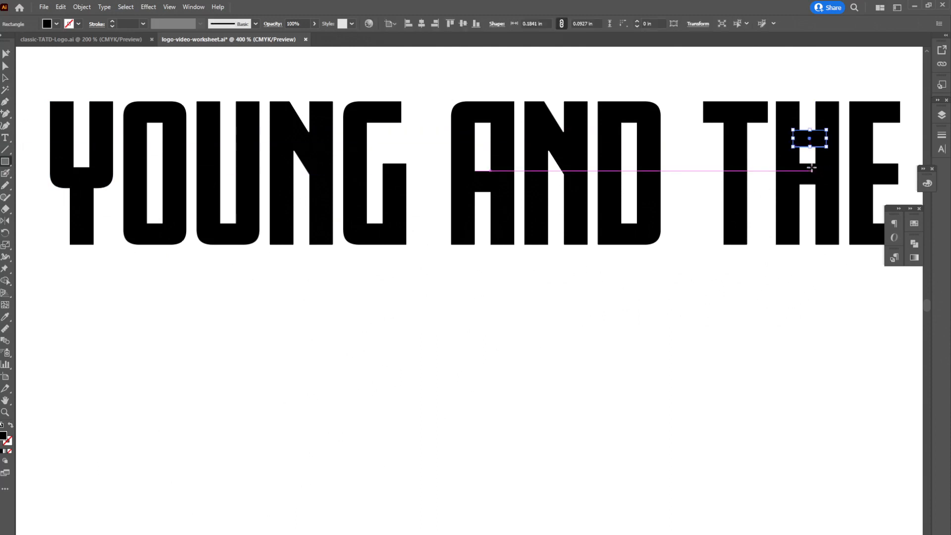
left_click(6, 66)
left_click_drag(812, 144, 479, 389)
left_click(519, 354)
key("Delete")
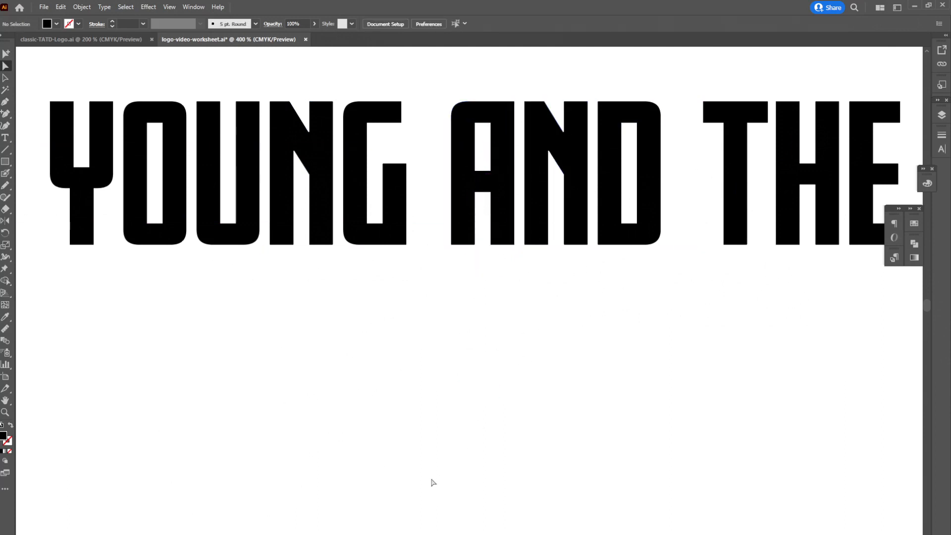
Draw a small black triangle over the upper-left corner of the Y with the Pen tool and deselect it.
scroll(469, 291, "left", 4)
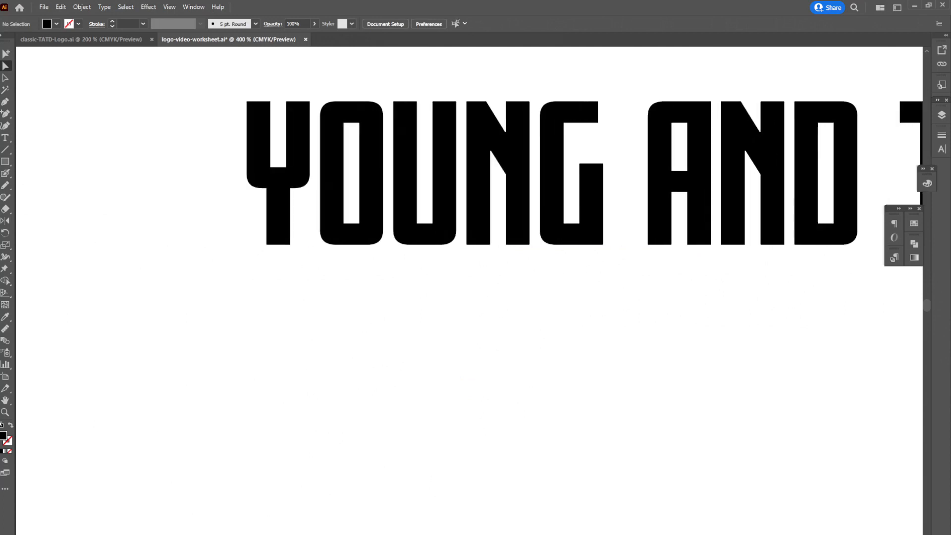
left_click(5, 101)
left_click(241, 117)
left_click(266, 96)
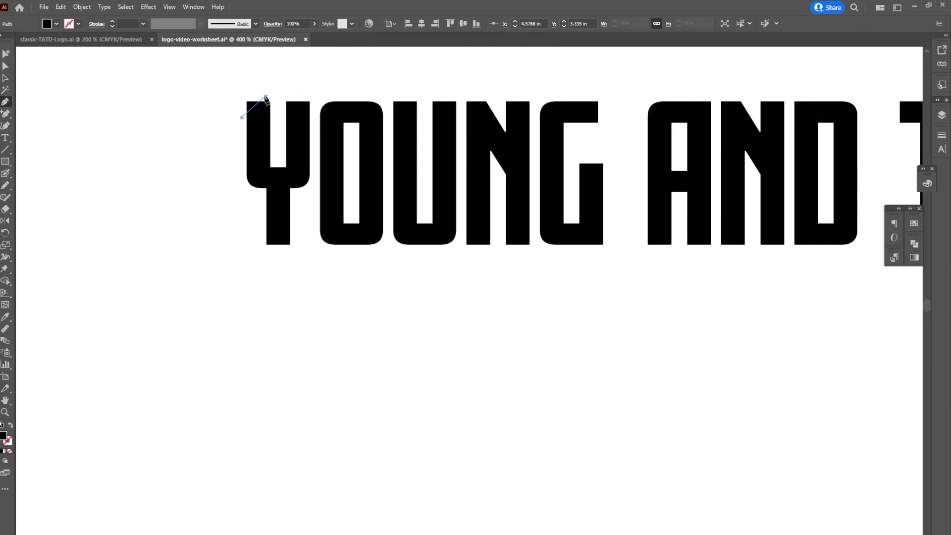
left_click(235, 93)
left_click(241, 117)
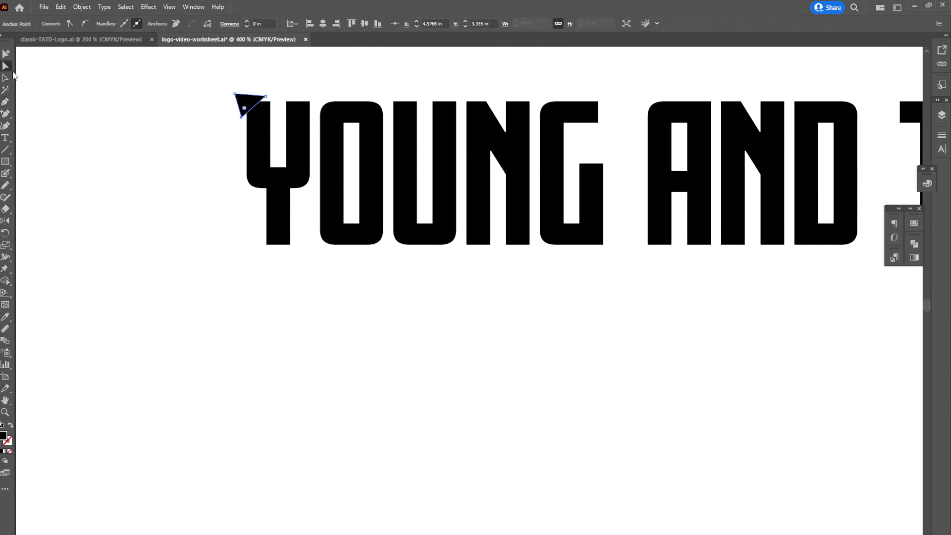
key("v")
left_click(96, 297)
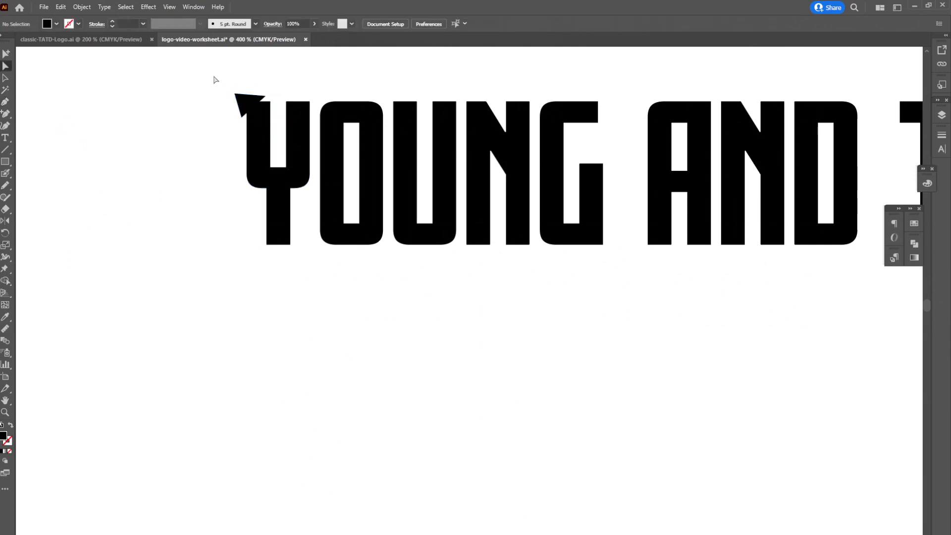
Cut the triangle out of the Y's upper-left corner with Pathfinder's Minus Front and deselect the letter.
left_click(8, 78)
left_click_drag(218, 70, 290, 181)
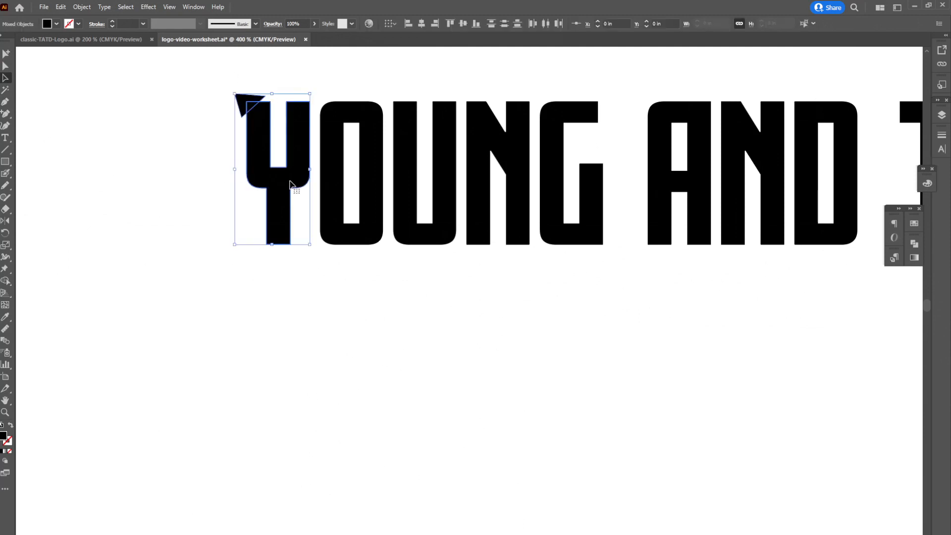
left_click(916, 247)
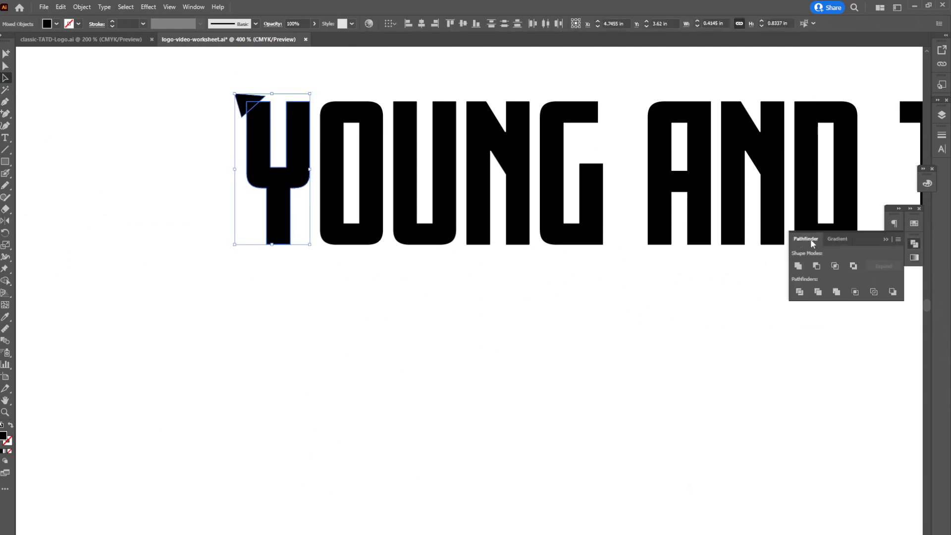
left_click(816, 267)
left_click(585, 386)
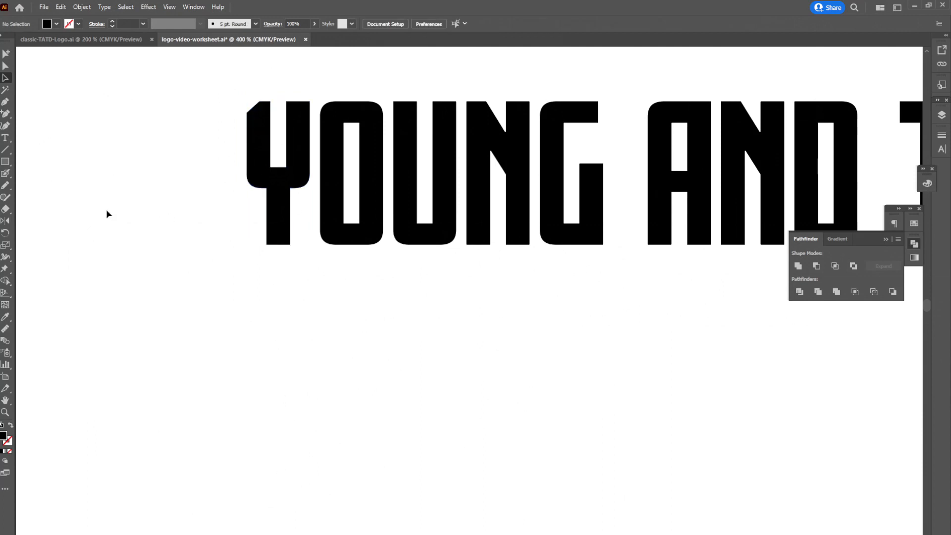
Draw a small black triangle over the upper-left corner of the O in YOUNG with the Pen tool.
left_click(5, 102)
left_click(317, 117)
left_click(344, 94)
left_click(321, 97)
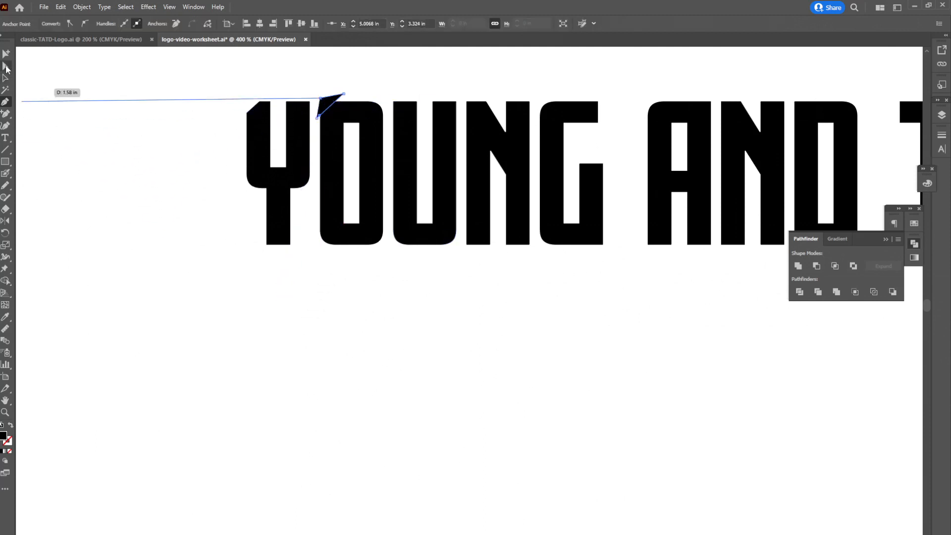
left_click(6, 67)
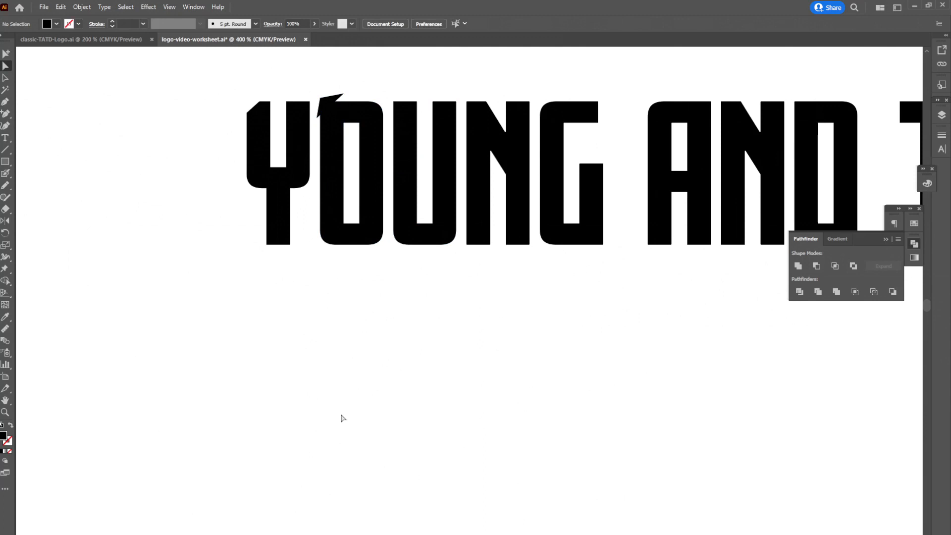
Delete the whole YOUNG AND THE DEAD practice lettering, including the triangle over the O, from the artboard.
left_click_drag(232, 85, 535, 252)
scroll(587, 265, "down", 5)
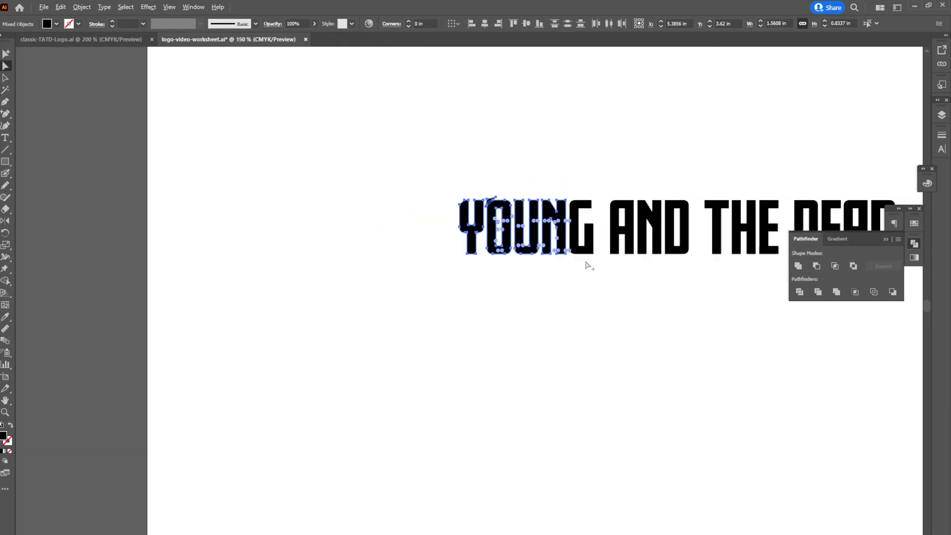
scroll(587, 265, "right", 4)
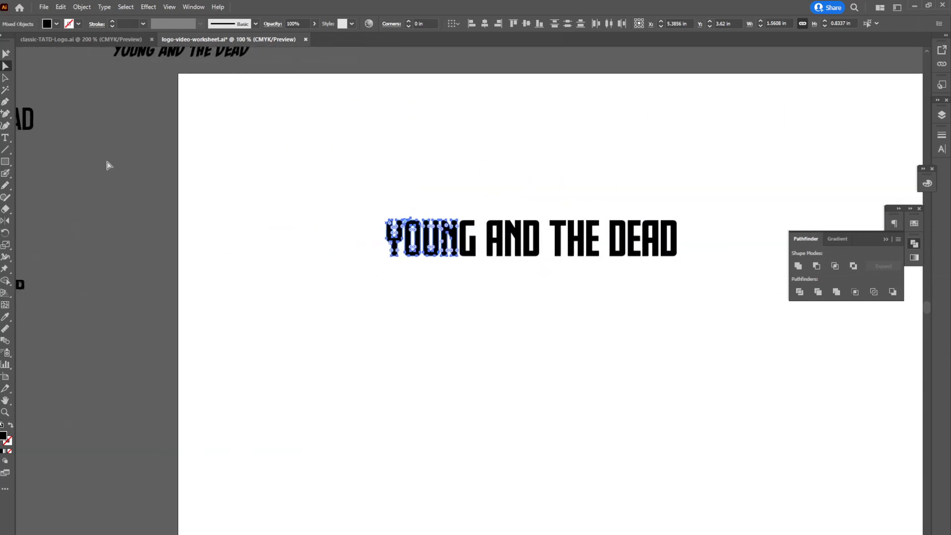
left_click(6, 78)
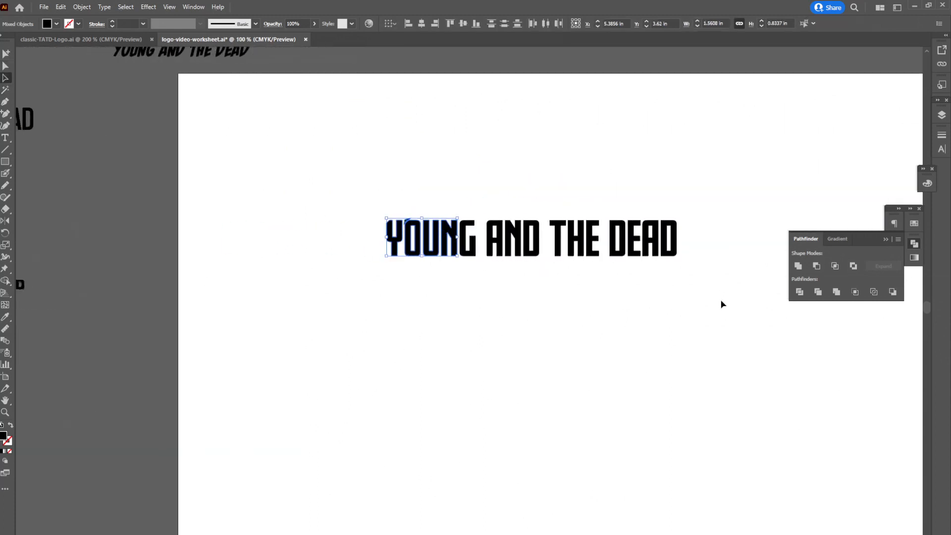
key("Delete")
left_click_drag(415, 206, 722, 321)
key("Delete")
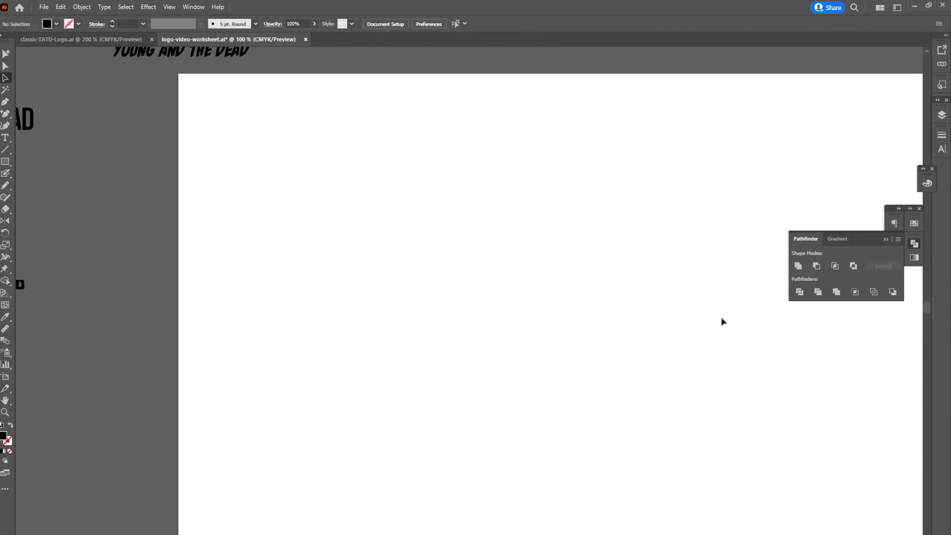
Move the three stacked comic-style YOUNG AND THE DEAD logos, two black and one light blue, onto the artboard and deselect them.
scroll(722, 321, "down", 4)
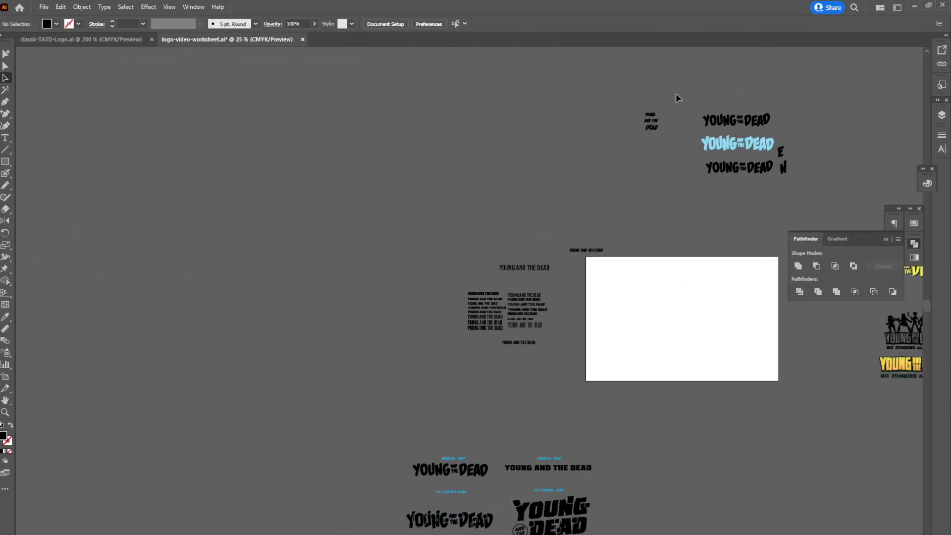
left_click_drag(775, 183, 713, 338)
scroll(758, 380, "up", 6)
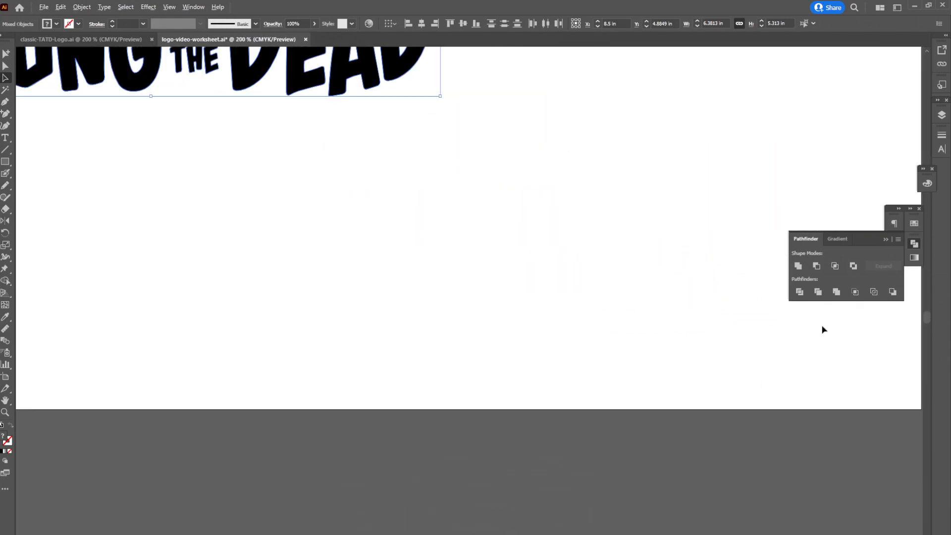
scroll(817, 330, "down", 4)
left_click_drag(927, 319, 926, 313)
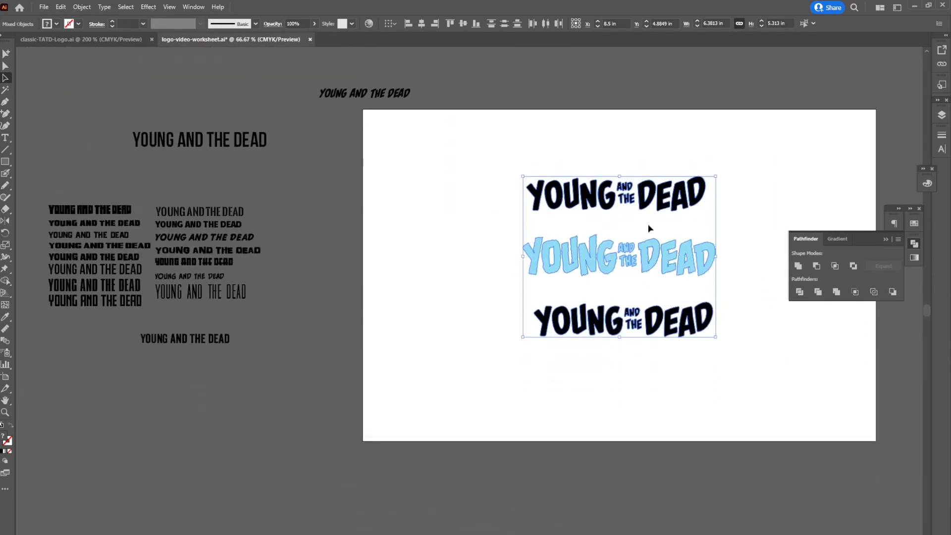
left_click(670, 226)
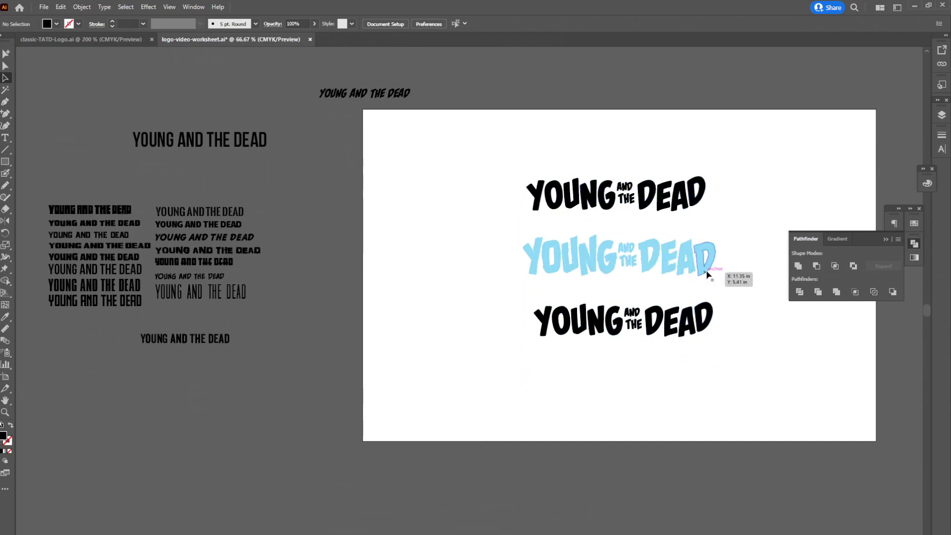
Roughen the upper-right edge of the last D in the lower black logo with the Eraser tool.
scroll(706, 269, "up", 3)
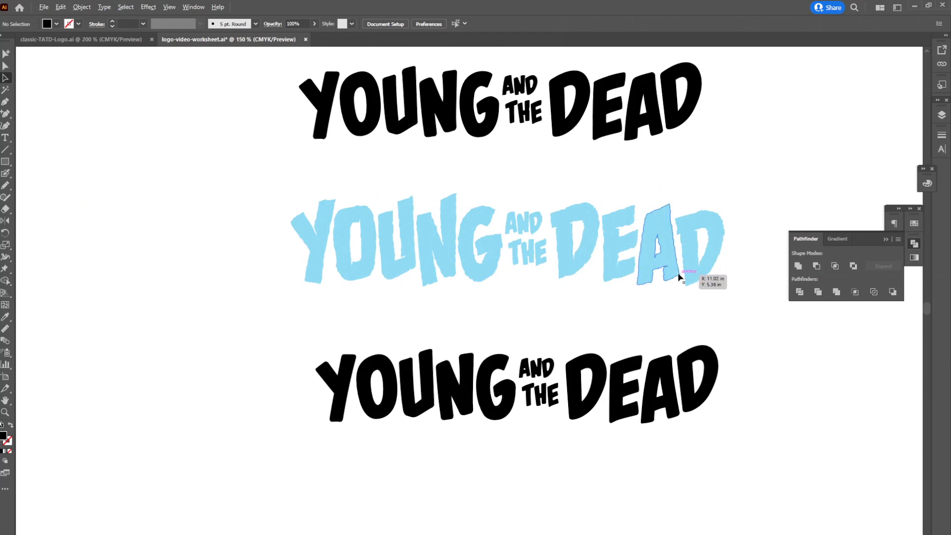
scroll(690, 275, "up", 2)
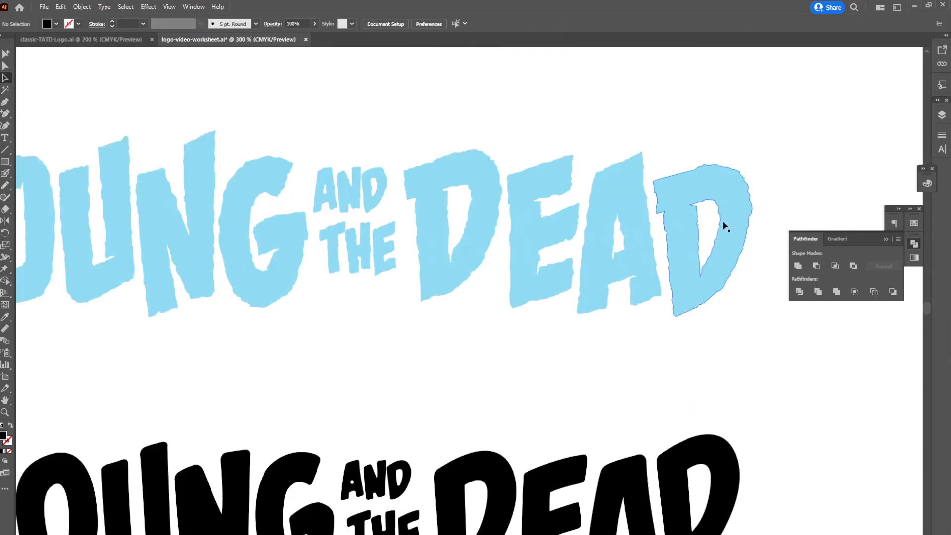
left_click_drag(926, 308, 924, 310)
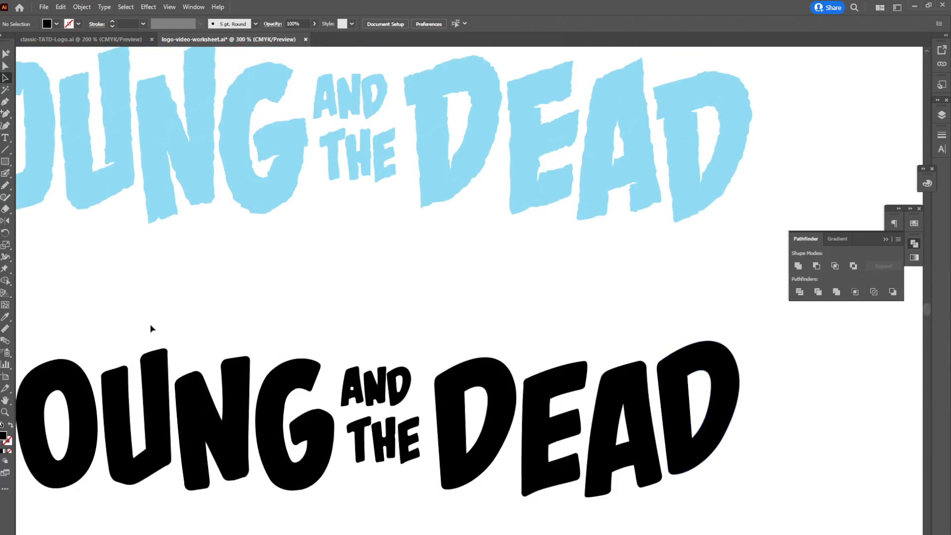
left_click(5, 173)
left_click(5, 209)
left_click_drag(713, 339, 717, 341)
Draw a small jagged black shape over the upper-left corner of the lower black logo's last D with the Pen tool, and deselect it.
left_click(7, 102)
left_click(666, 358, "ctrl")
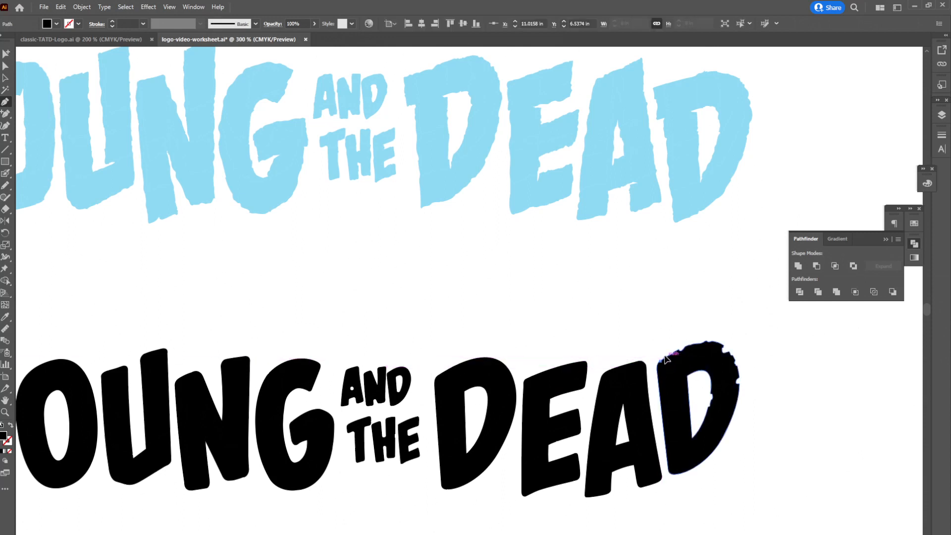
left_click(665, 357)
left_click(671, 354)
left_click(670, 366)
left_click(662, 370)
left_click(660, 375)
left_click(655, 370)
left_click(661, 366)
left_click(660, 361)
left_click(6, 77)
left_click(101, 268)
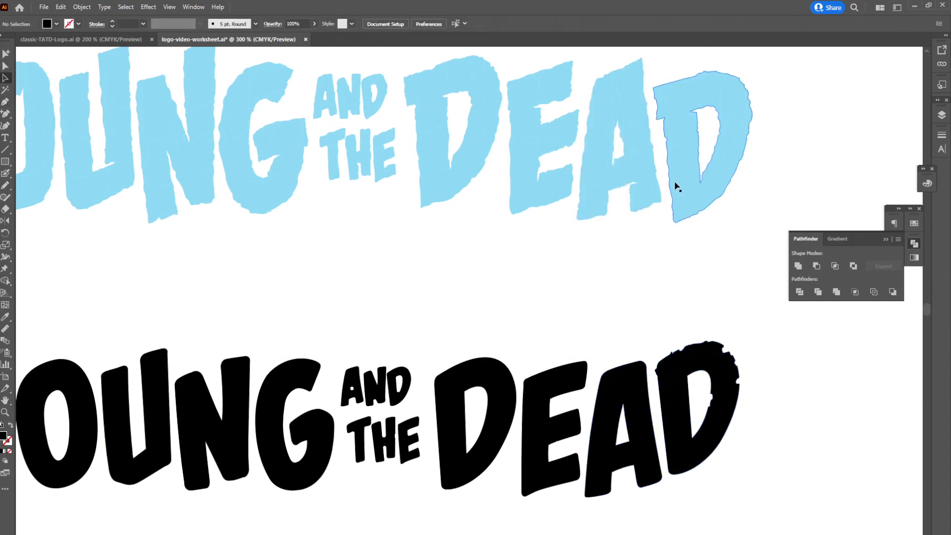
Delete the two black logos above and below the light blue one.
scroll(655, 343, "down", 1)
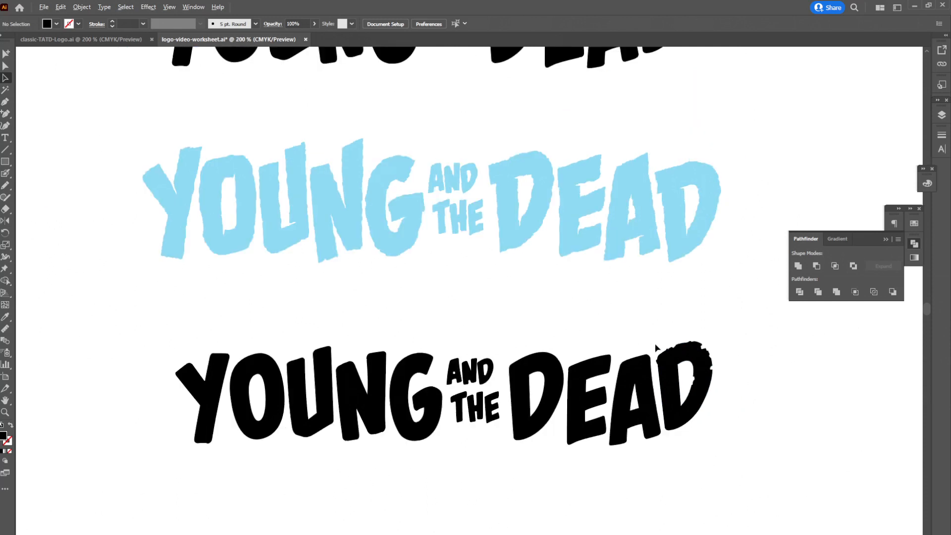
scroll(654, 346, "down", 1)
left_click_drag(271, 332, 690, 421)
key("Delete")
left_click_drag(281, 64, 736, 155)
key("Delete")
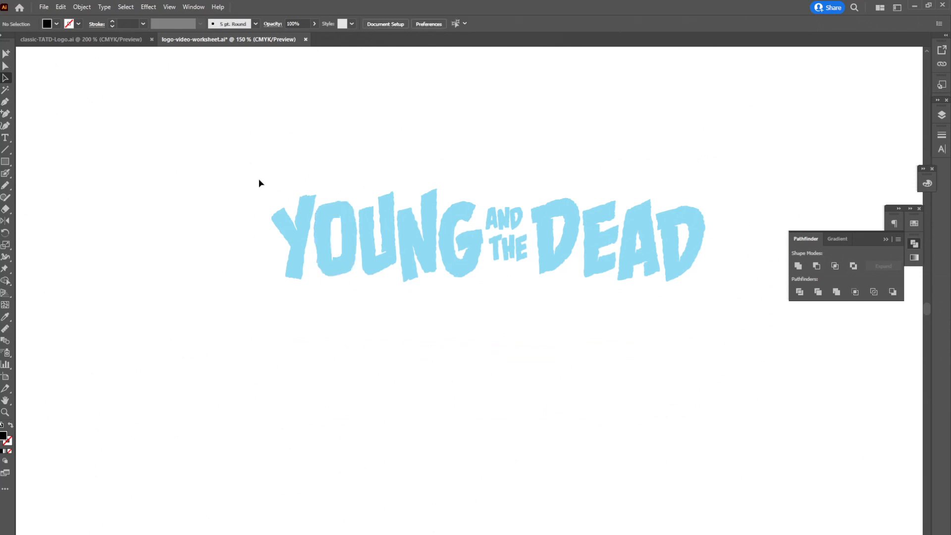
Give the light blue logo a black fill with no stroke, and deselect it.
left_click_drag(276, 194, 766, 356)
left_click(2, 424)
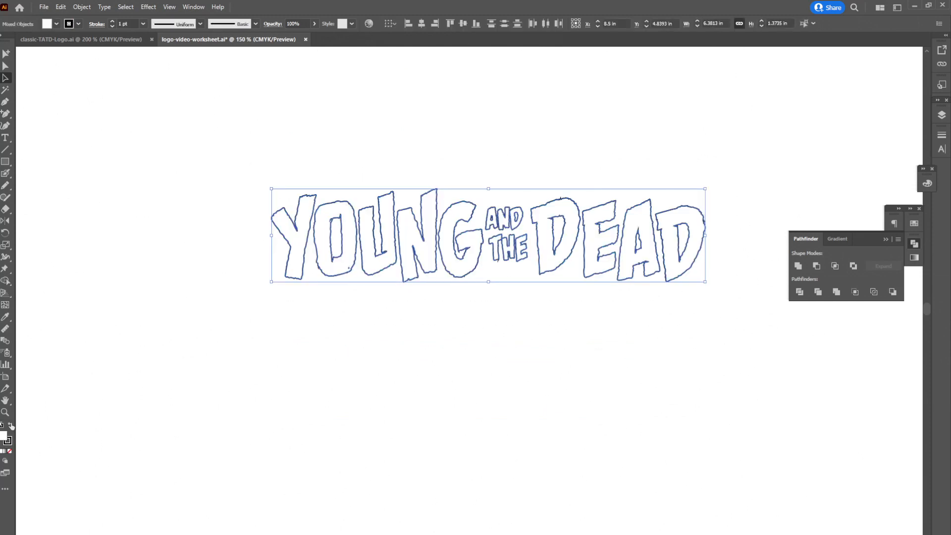
left_click(11, 425)
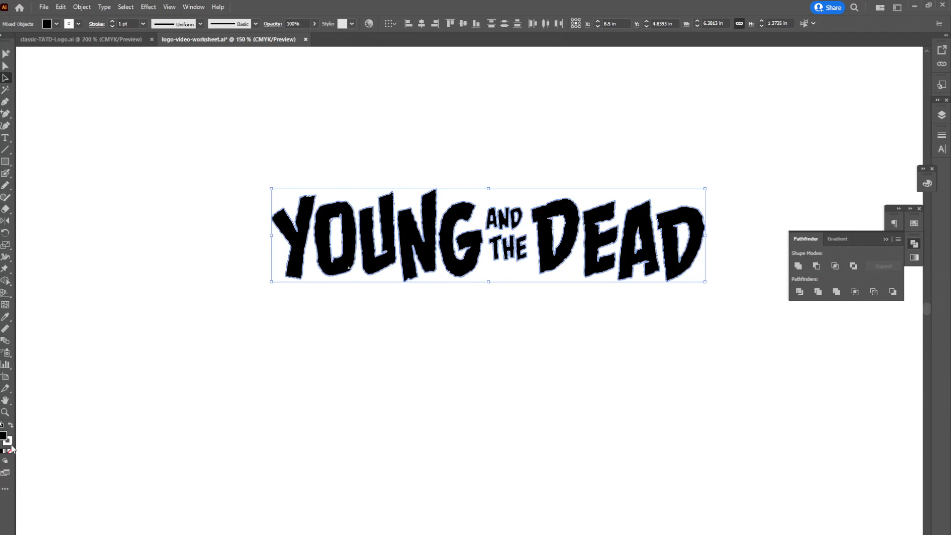
left_click(10, 451)
left_click(208, 445)
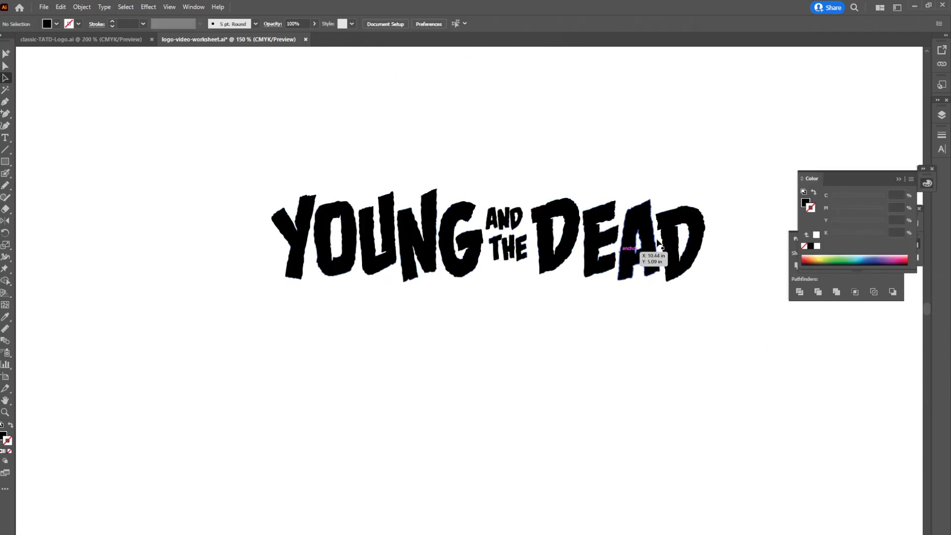
Move the yellow logo with the black shadow onto the artboard above the black logo and enlarge it to about 7.37 in wide.
scroll(732, 265, "up", 2)
scroll(734, 266, "down", 1)
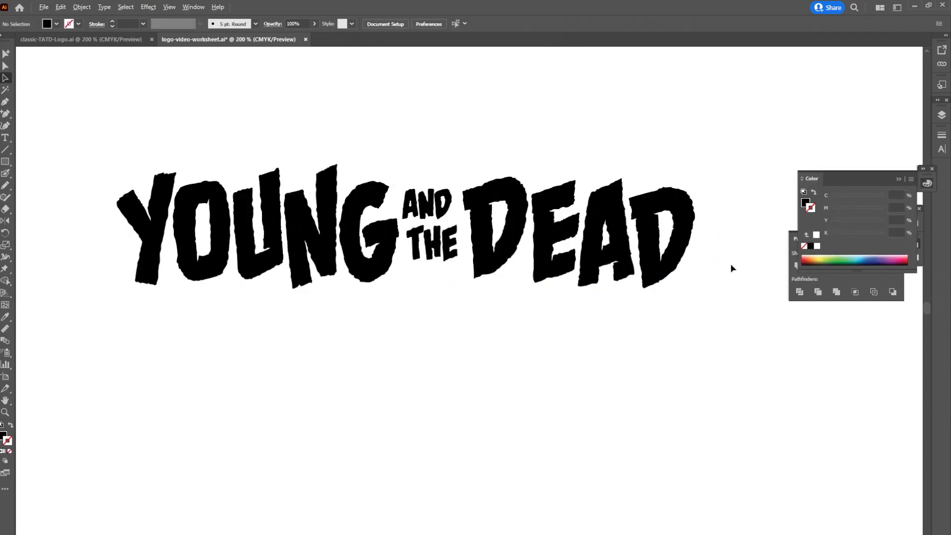
scroll(582, 344, "down", 5)
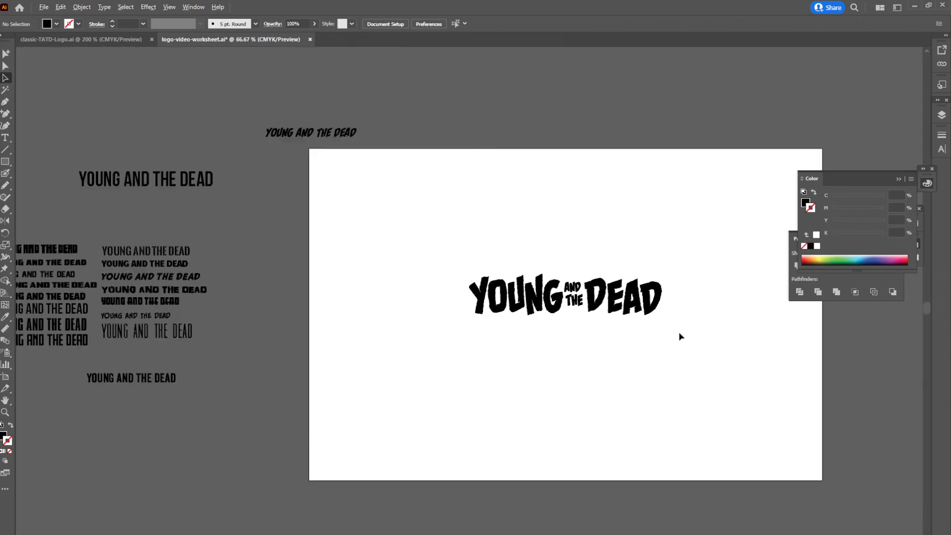
scroll(646, 381, "right", 6)
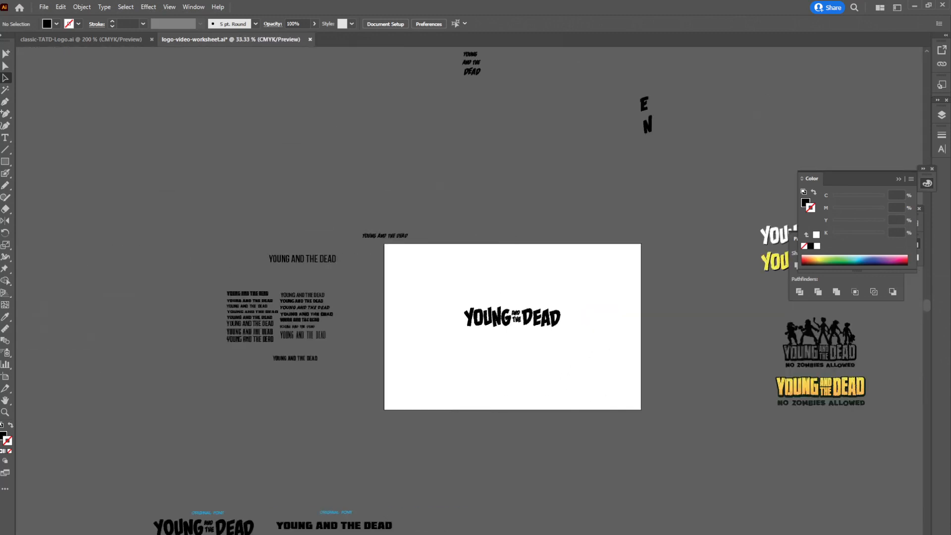
left_click_drag(601, 268, 292, 286)
scroll(431, 309, "up", 4)
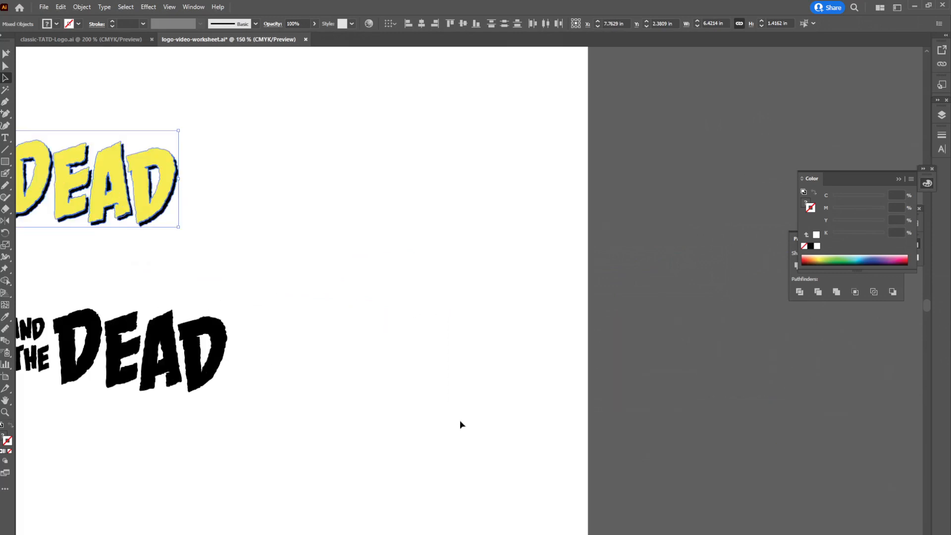
scroll(599, 437, "left", 9)
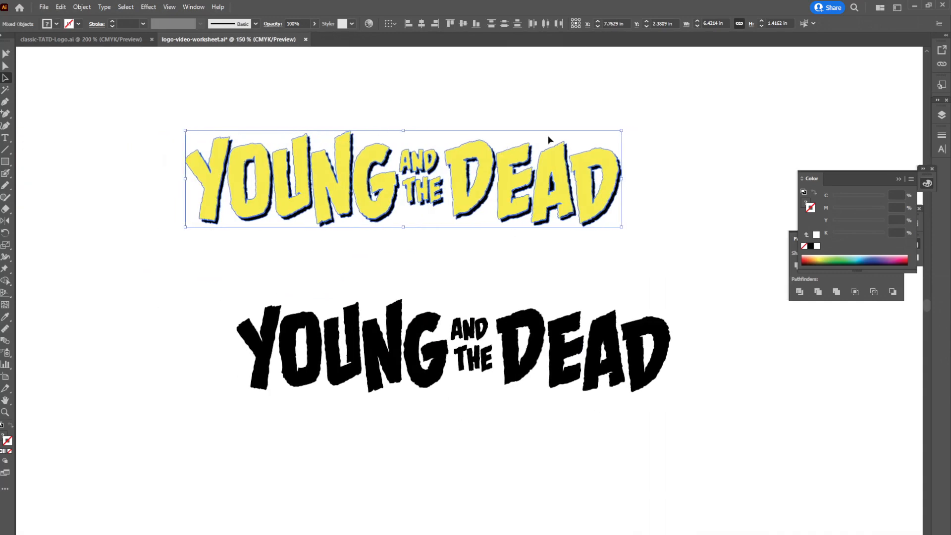
left_click_drag(623, 132, 685, 94)
left_click(710, 365)
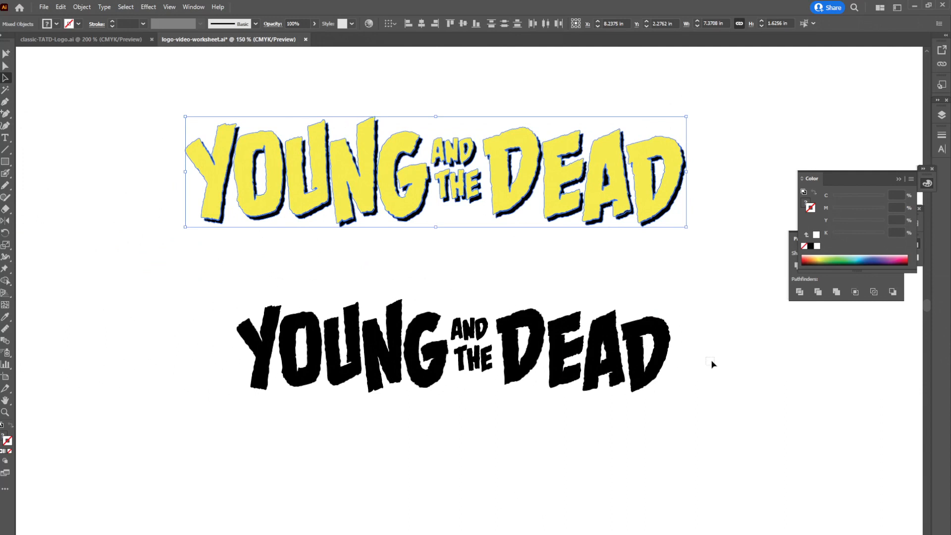
Duplicate the black logo directly below the original.
left_click(371, 331)
left_click_drag(371, 330, 375, 474)
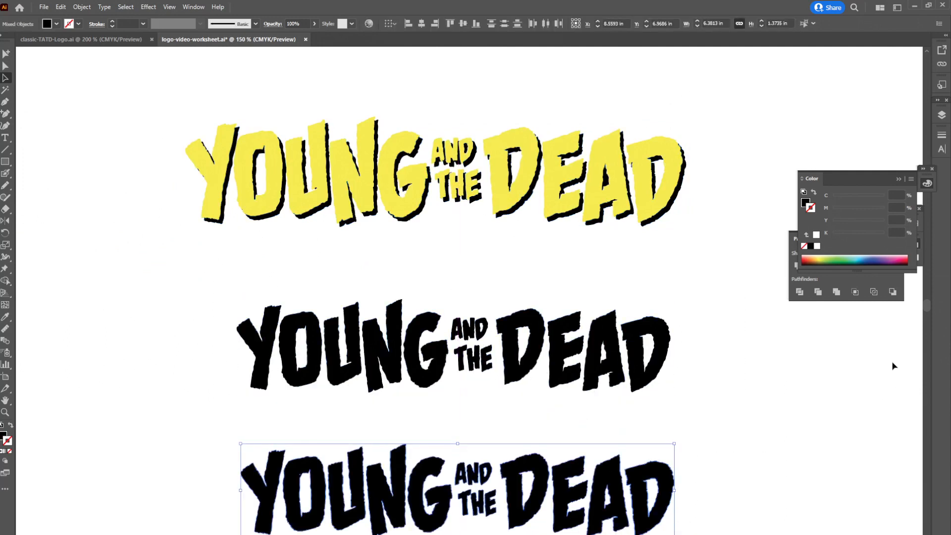
scroll(925, 309, "down", 3)
left_click_drag(925, 310, 925, 317)
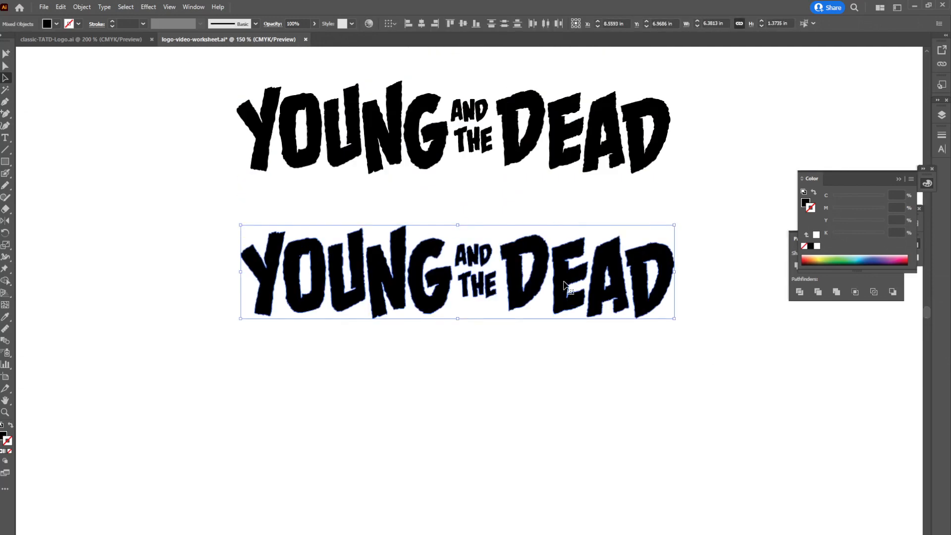
Group all the letters of the duplicated black logo and deselect the group.
left_click(637, 352)
left_click(654, 304)
left_click(671, 353)
left_click_drag(204, 215, 730, 327)
left_click(82, 7)
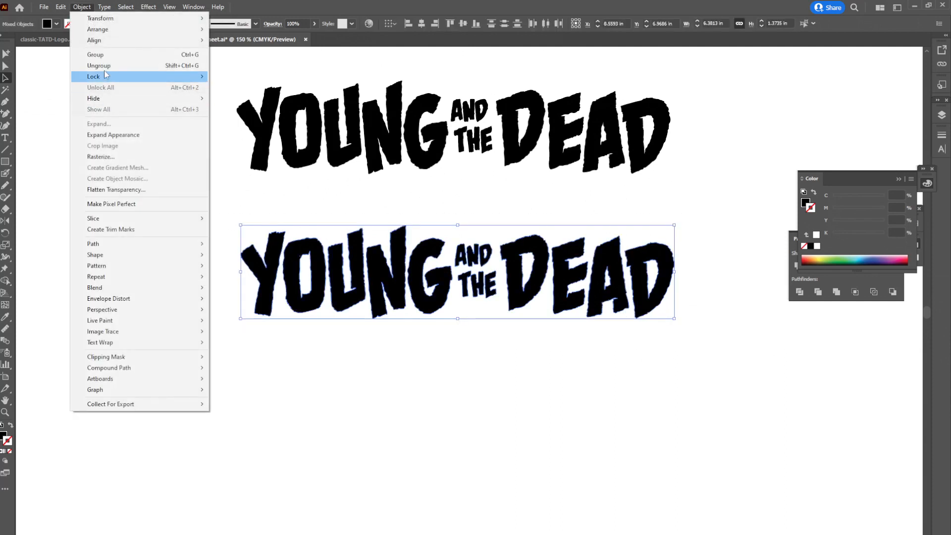
left_click(103, 55)
left_click(503, 412)
Duplicate the grouped logo slightly up and to the left over itself, and copy the overlapping pair to the space below.
mouse_move(571, 303)
left_mouse_down()
mouse_move(567, 431)
mouse_move(557, 436)
mouse_move(572, 296)
left_mouse_up()
left_click_drag(694, 360, 232, 238)
left_click_drag(448, 296, 447, 494)
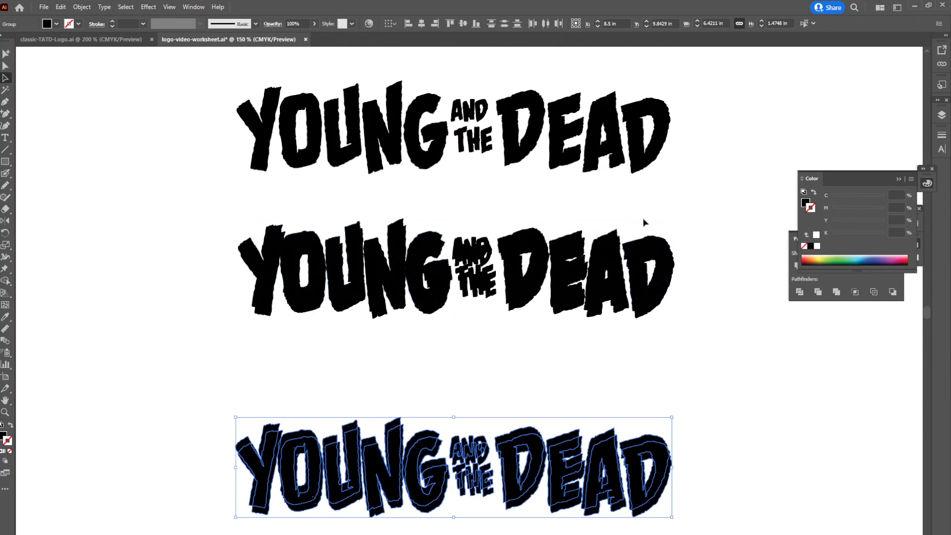
Ungroup the letters of the overlapping logo pair in the middle and deselect them.
left_click_drag(224, 213, 710, 337)
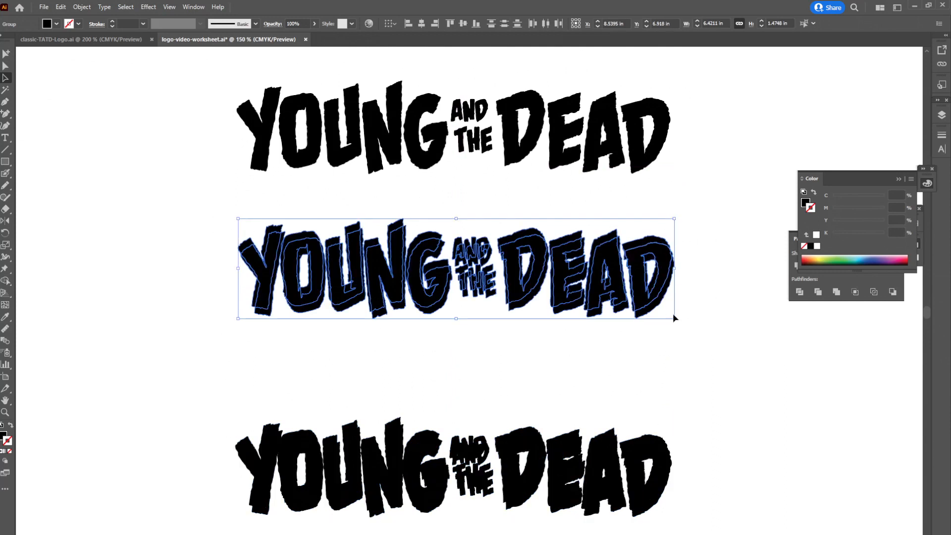
key("ctrl+shift+a")
left_click(491, 282)
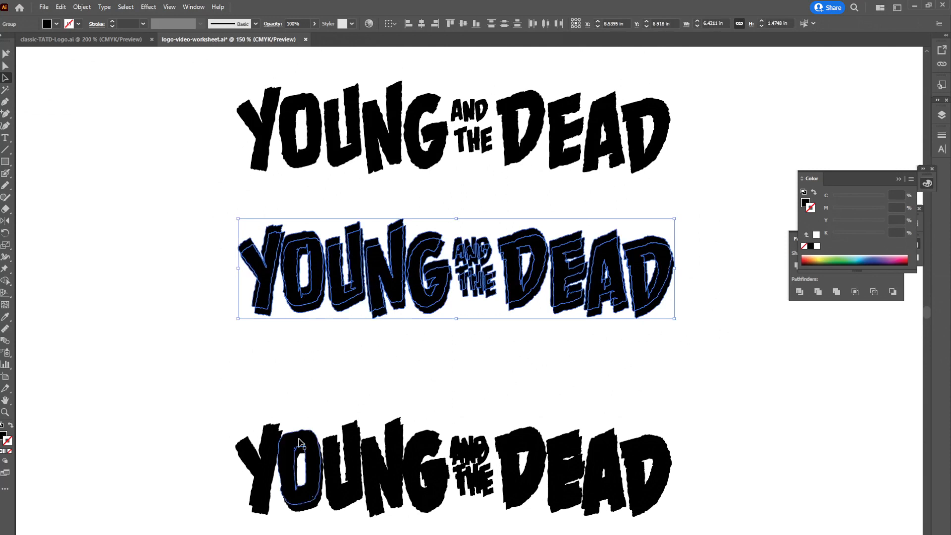
left_click(82, 7)
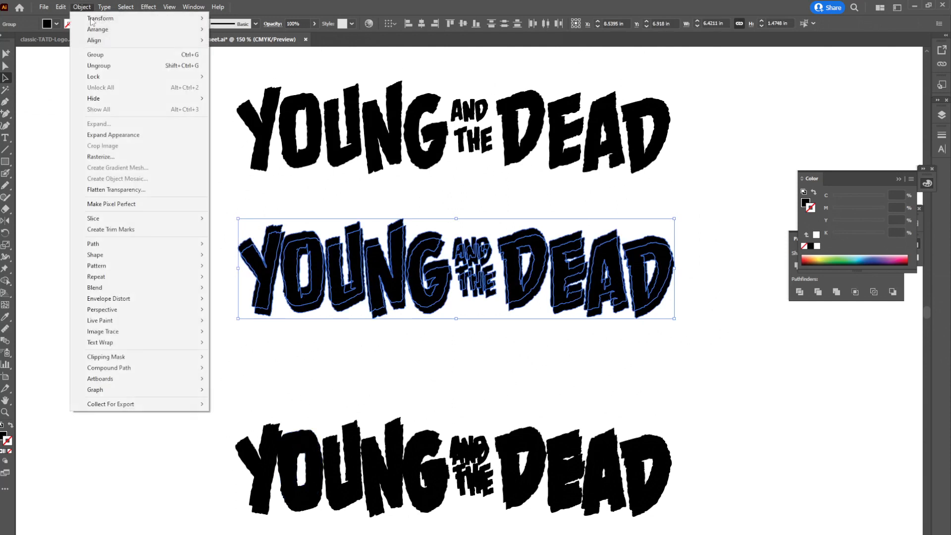
left_click(99, 66)
right_click(724, 360)
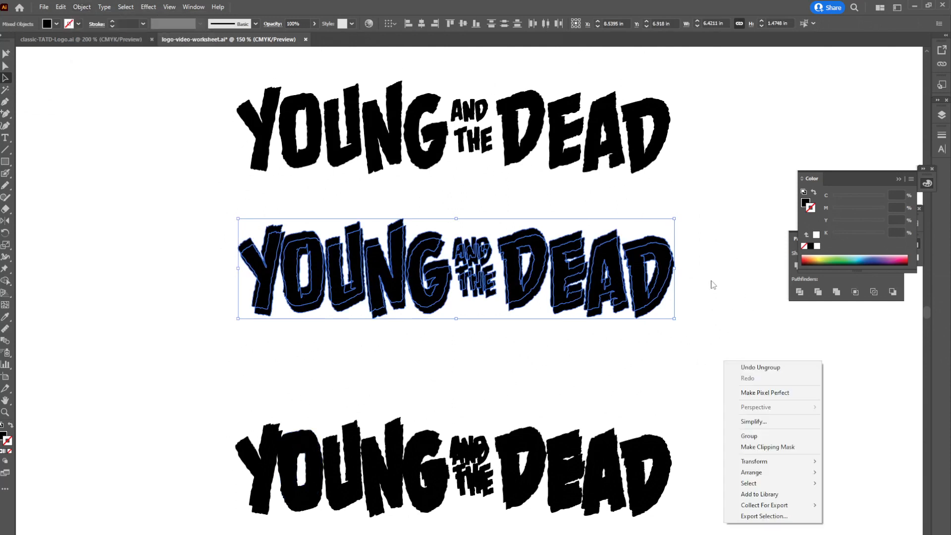
left_click(761, 330)
Subtract the front D from the back D at the end of the middle logo pair with Pathfinder's Minus Front, and deselect the result.
left_click(652, 242)
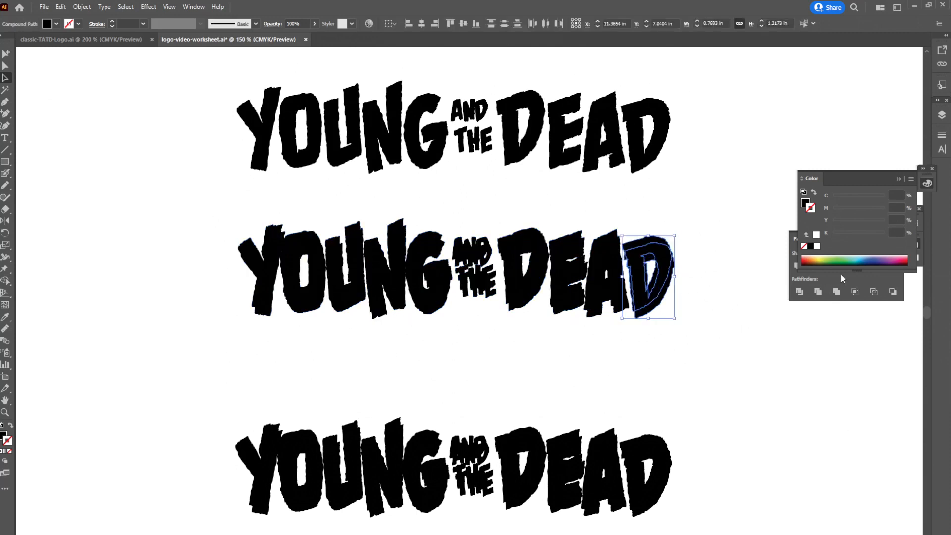
left_click(791, 234)
left_click_drag(855, 178, 789, 68)
left_click(914, 243)
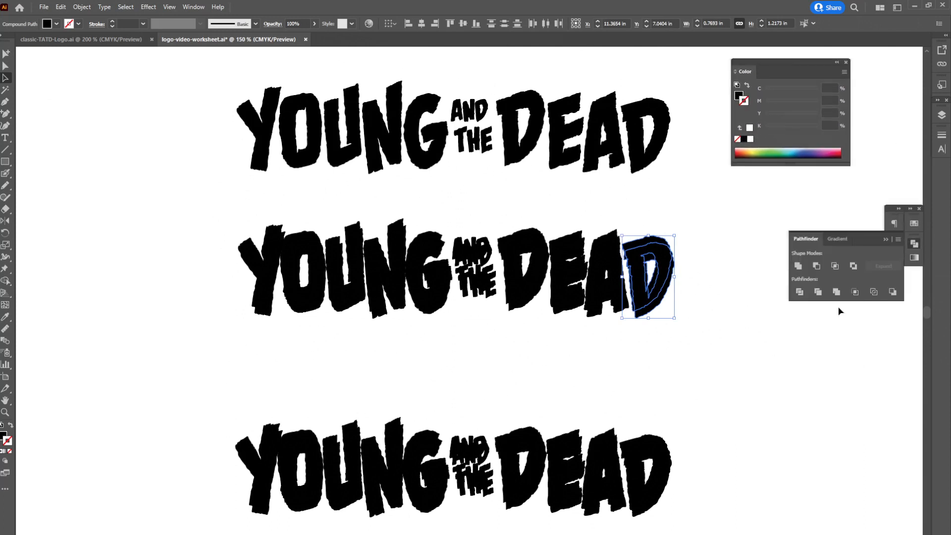
left_click(816, 265)
left_click(684, 286)
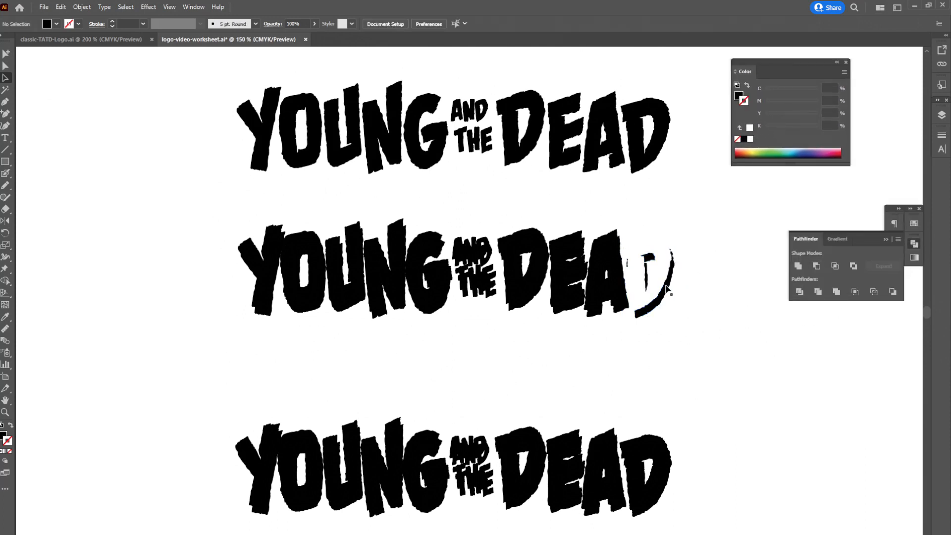
Duplicate the final D of the top black logo into the empty space beside the middle logo, and deselect it.
left_click(659, 155)
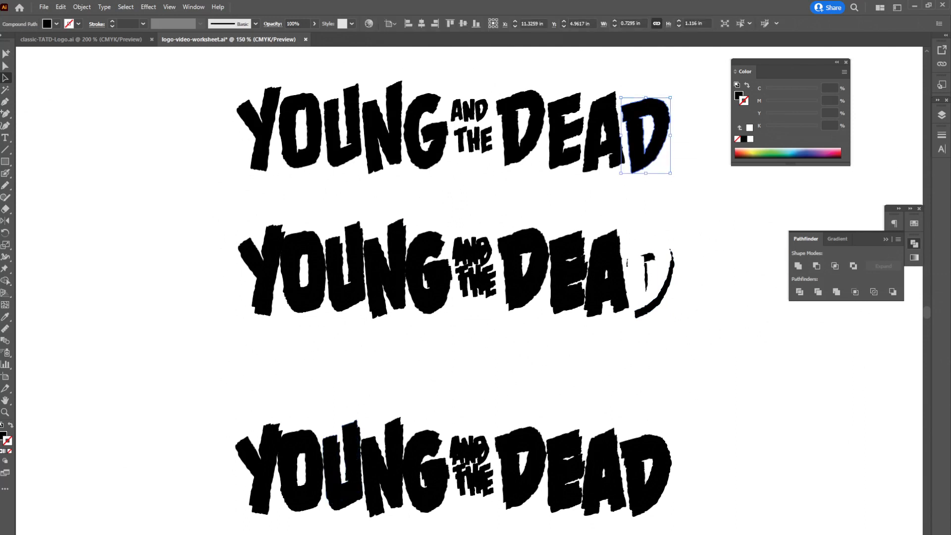
left_click_drag(655, 451, 657, 450)
left_click(692, 292)
left_click_drag(658, 159, 740, 319)
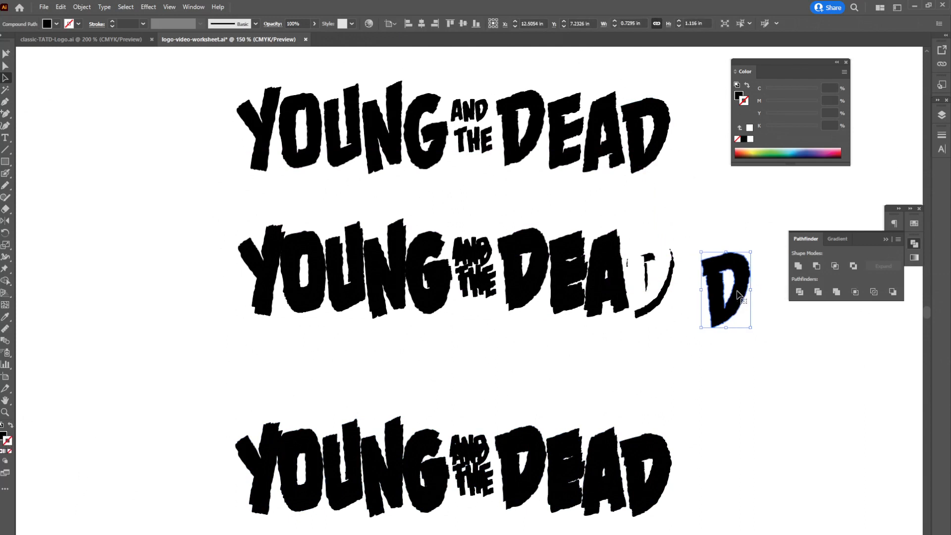
left_click_drag(27, 454, 10, 438)
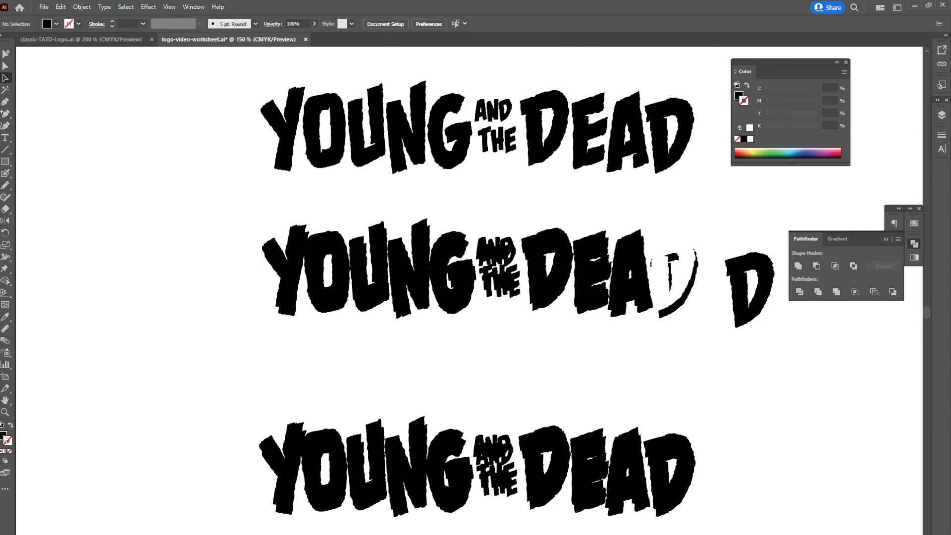
Swap the fill and stroke of the duplicated D, giving it no fill and a 1 pt black outline.
left_click(10, 425)
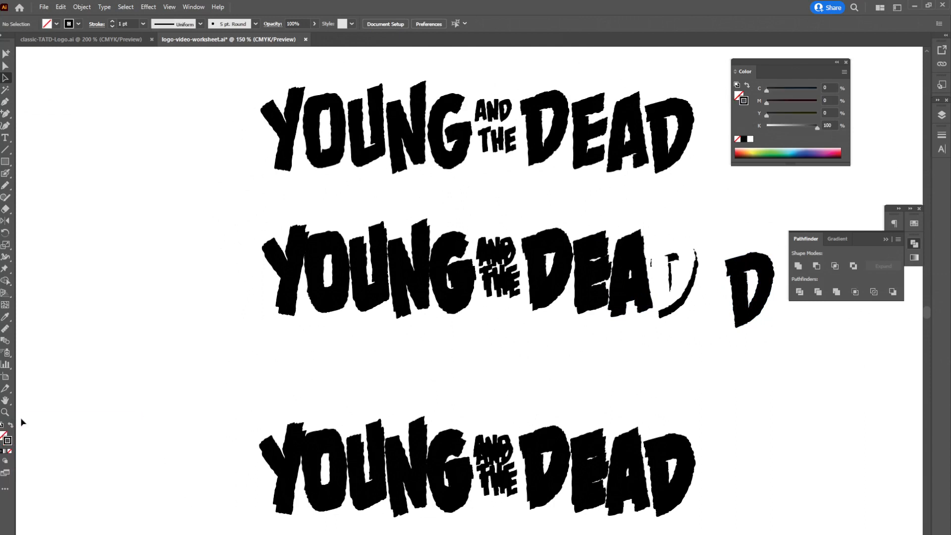
left_click(743, 319)
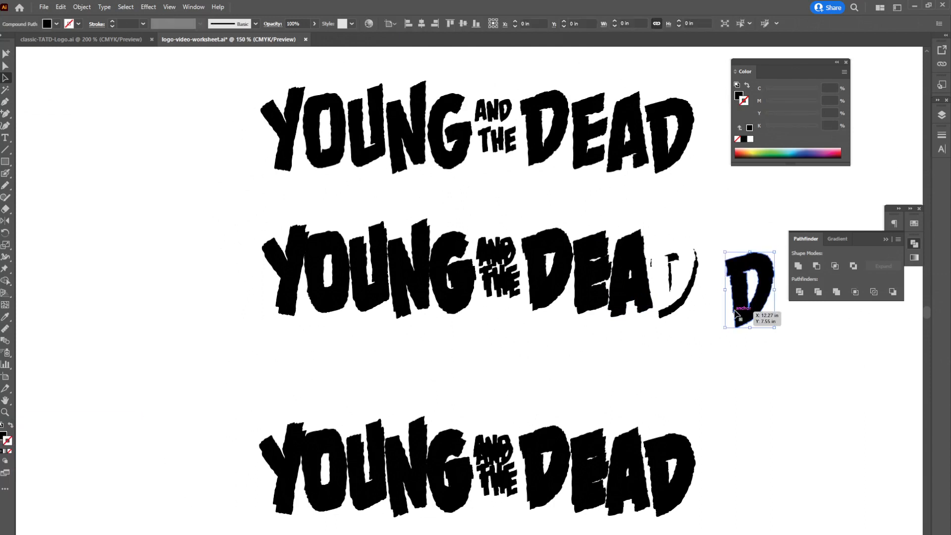
left_click(11, 425)
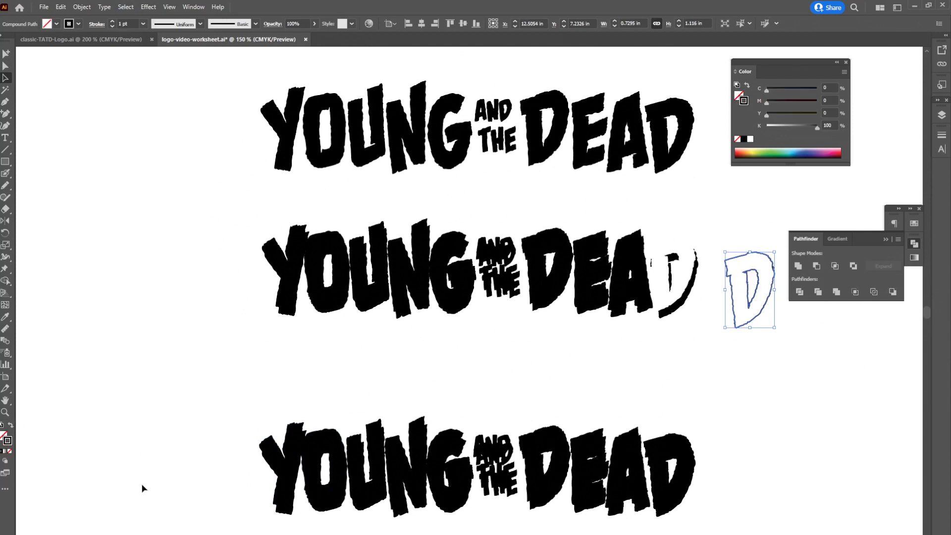
Place the outlined D over the subtracted D shadow, and move both pieces together away from the middle logo.
left_click_drag(756, 318, 677, 300)
left_click_drag(657, 215, 713, 340)
left_click_drag(682, 294, 748, 339)
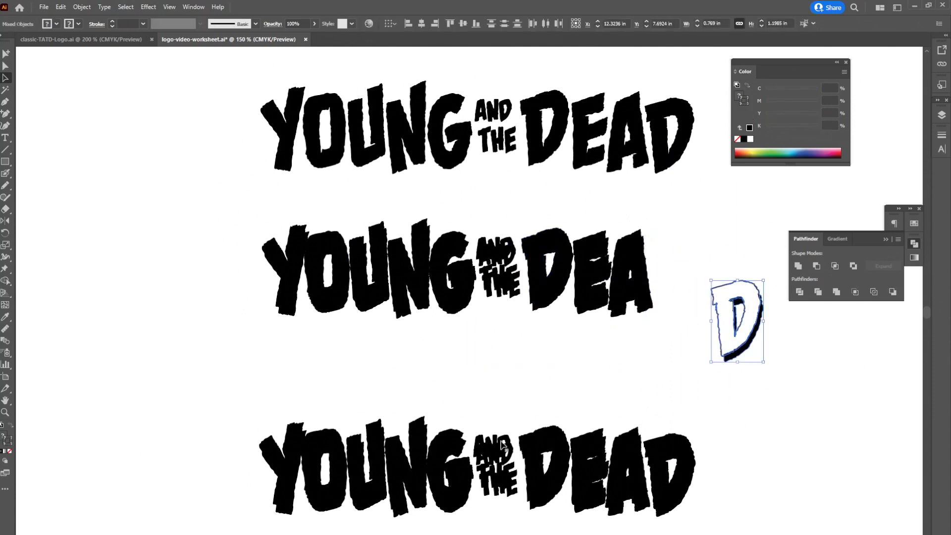
left_click(783, 382)
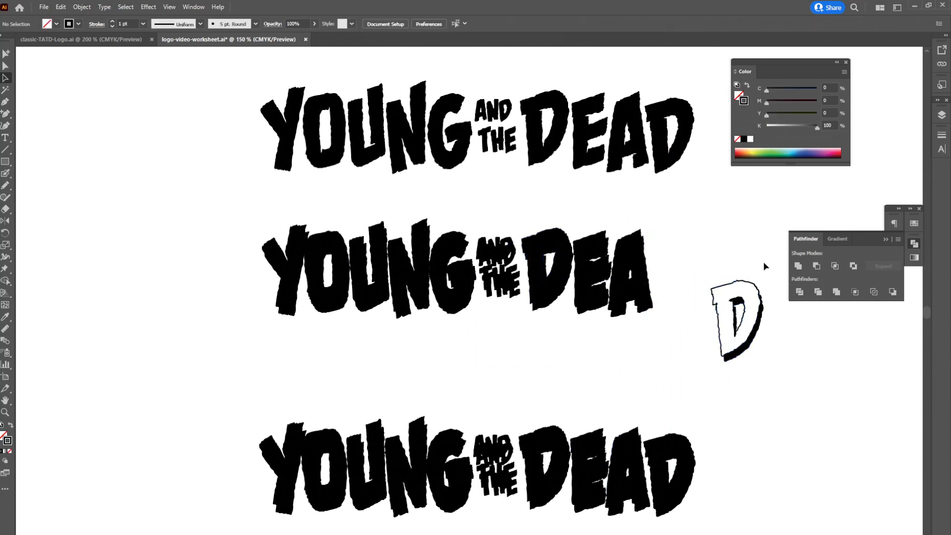
Try pulling two anchor points outward on the outlined D's straight outer edge, and undo both changes.
left_click(732, 289)
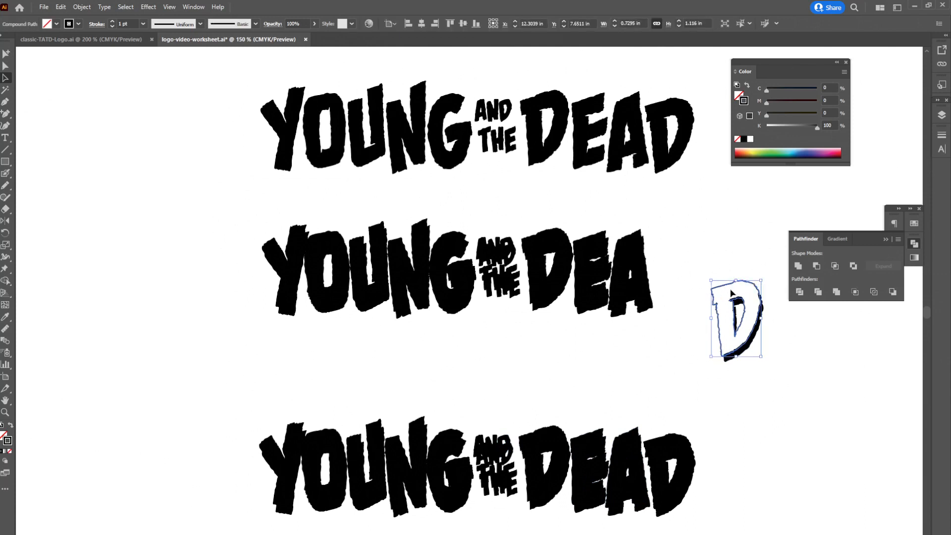
scroll(771, 335, "up", 3)
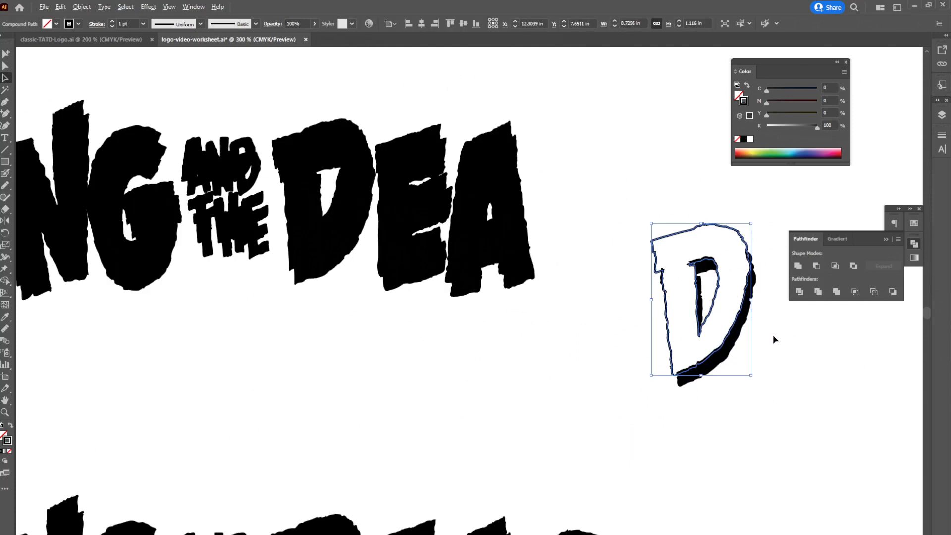
left_click(771, 335)
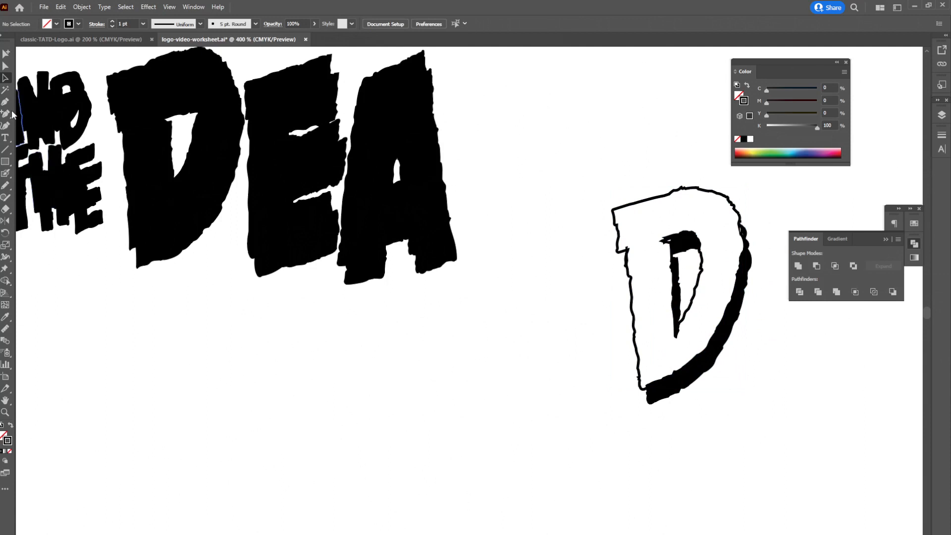
left_click(6, 66)
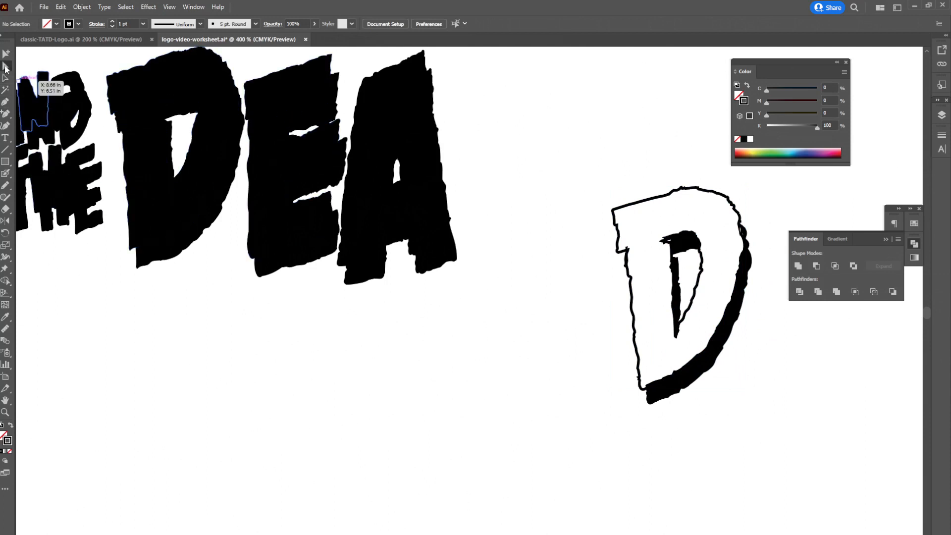
left_click(636, 317)
left_click(635, 319)
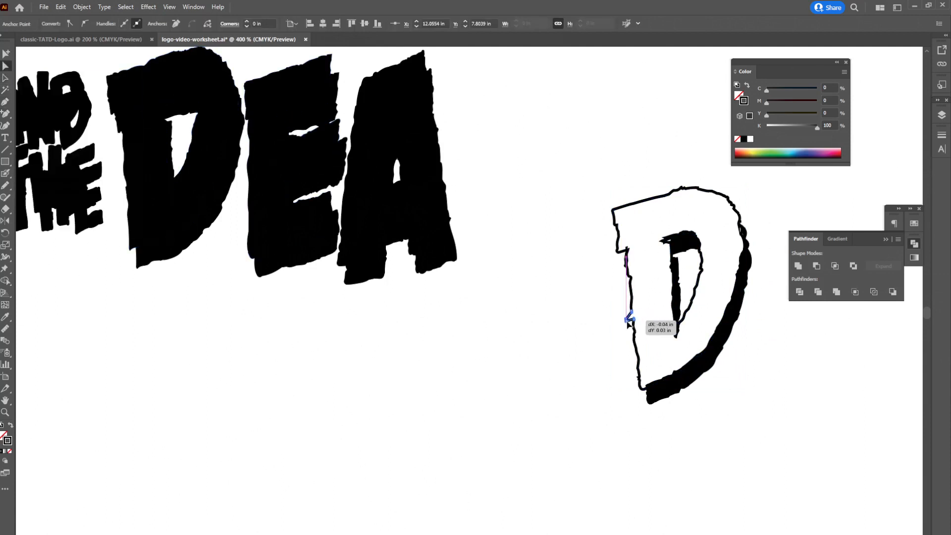
left_click(635, 284)
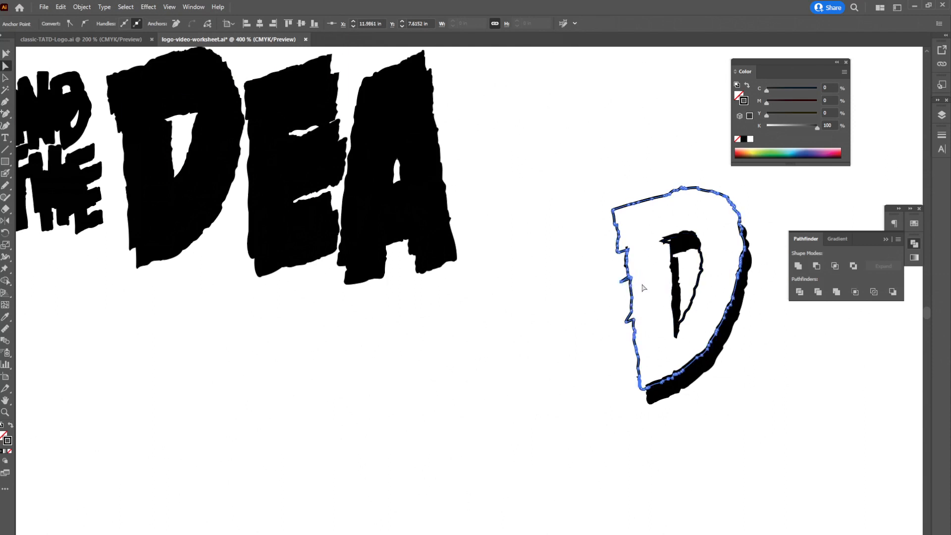
key("ctrl+z")
key("ctrl+z")
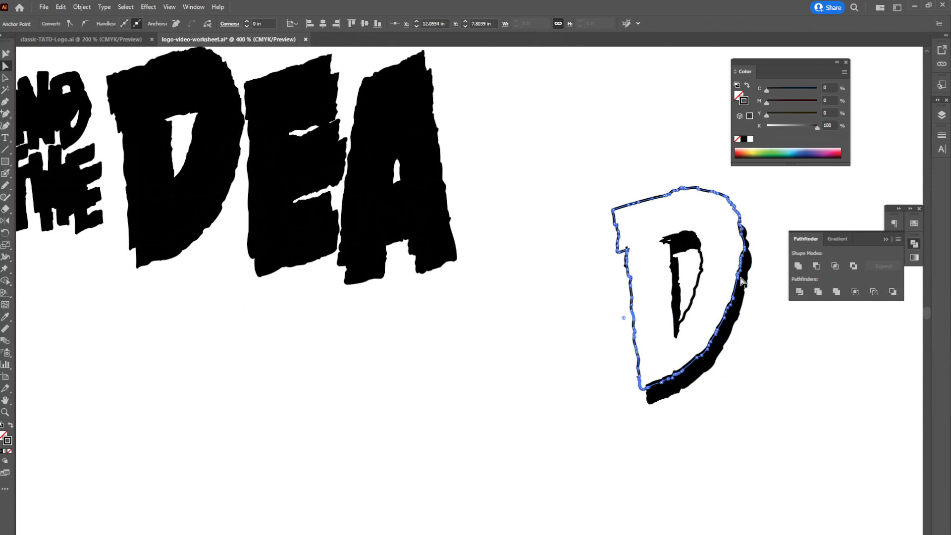
Expand the outlined D with both Fill and Stroke enabled.
left_click(81, 7)
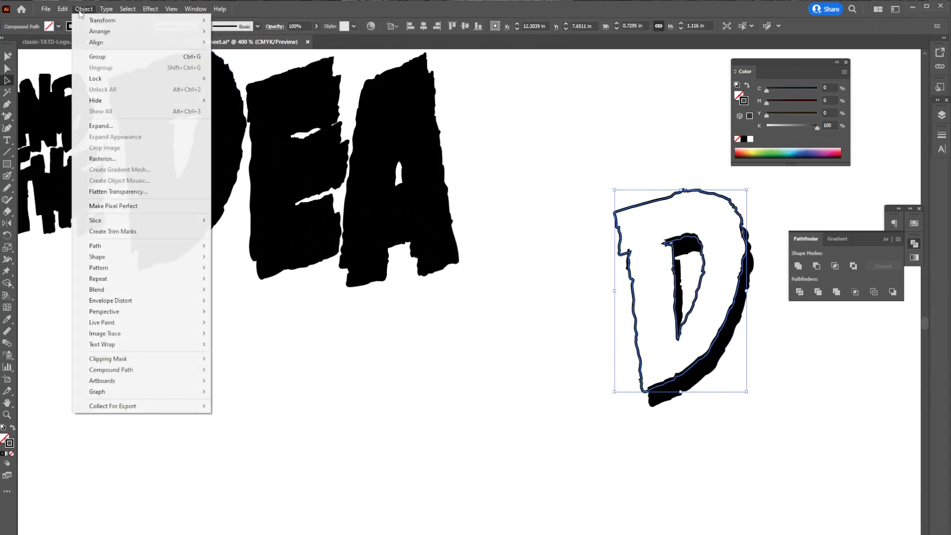
left_click(112, 128)
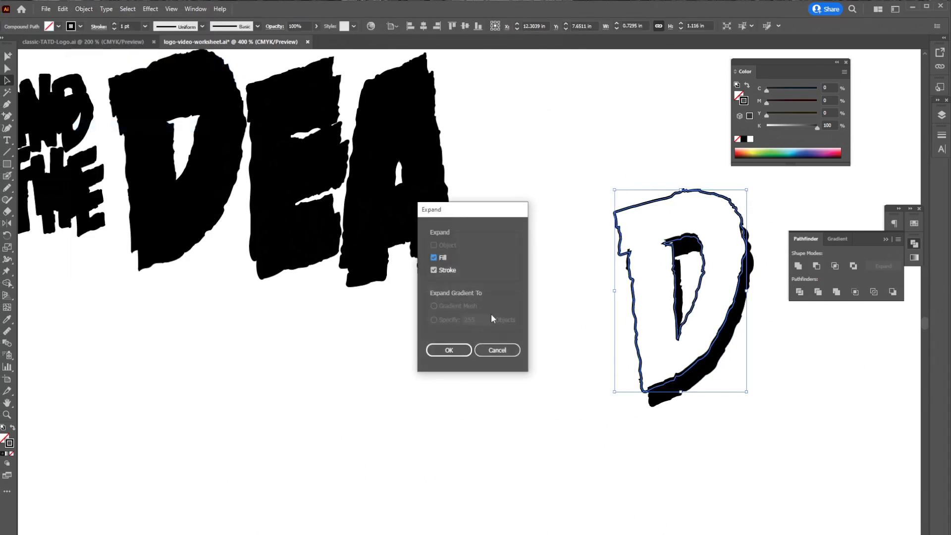
left_click(449, 350)
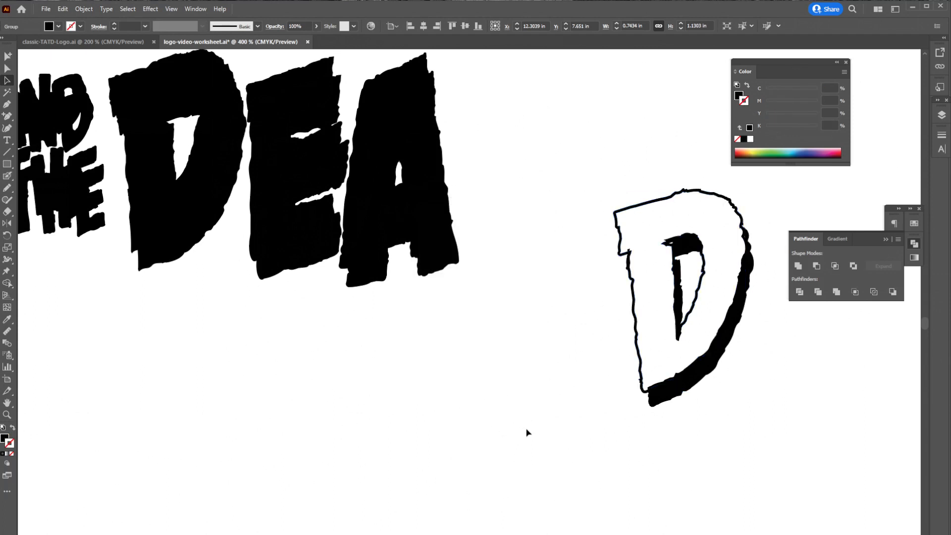
Select the expanded D outline together with its drop shadow, and show the whole artboard.
mouse_move(642, 365)
left_mouse_down()
mouse_move(609, 377)
mouse_move(641, 365)
left_mouse_up()
left_click(726, 345)
left_click_drag(589, 182, 753, 441)
key("ctrl+1")
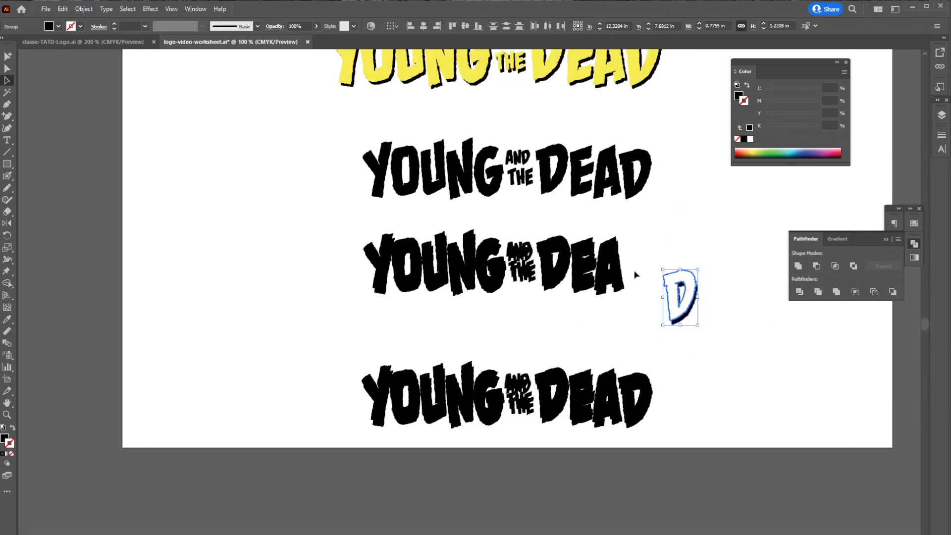
scroll(924, 322, "up", 3)
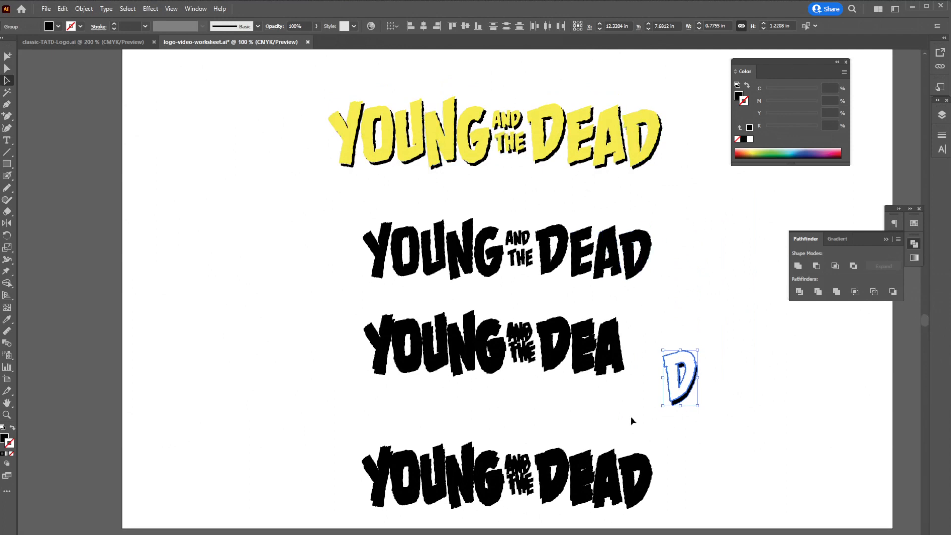
scroll(632, 420, "down", 1)
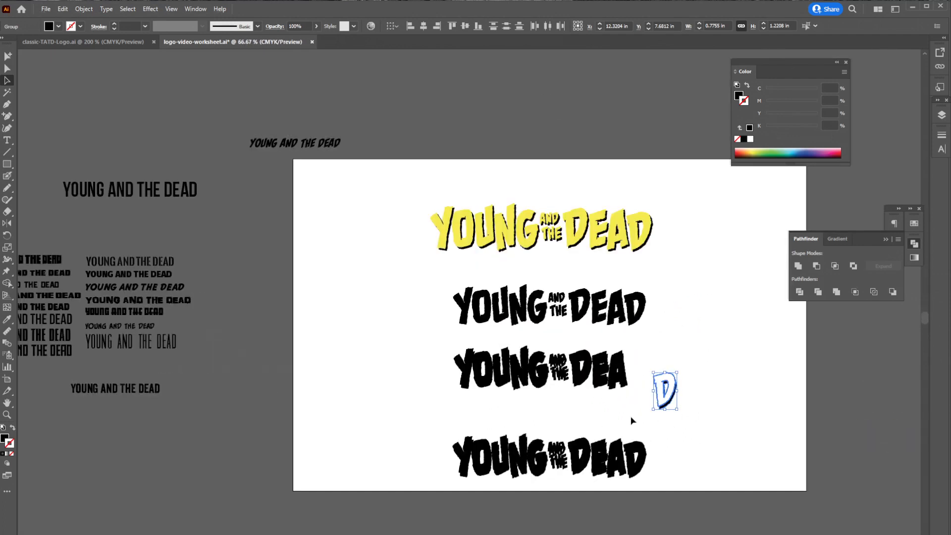